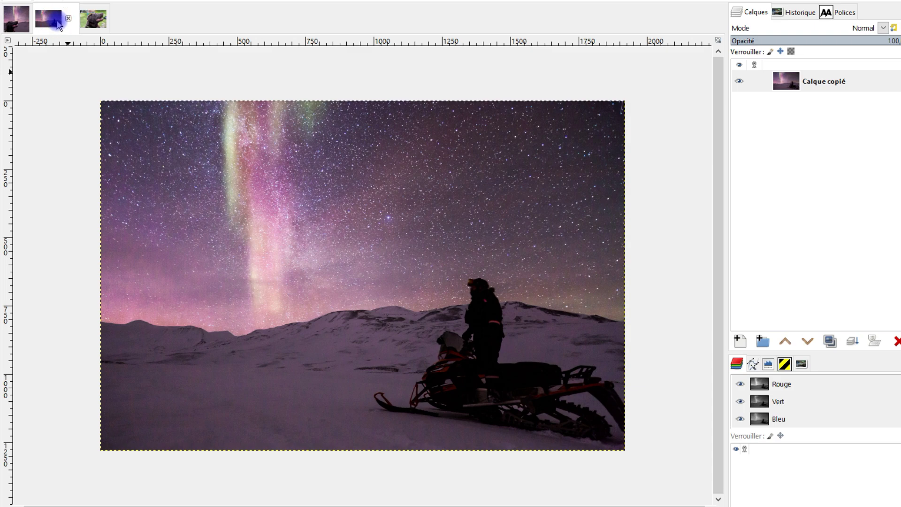
Compare the snowmobile and Labrador source photos with the finished composite, viewed with and without its "contraste netb - couleur" layer.
{"action": "left_click", "coordinate": [93, 21]}
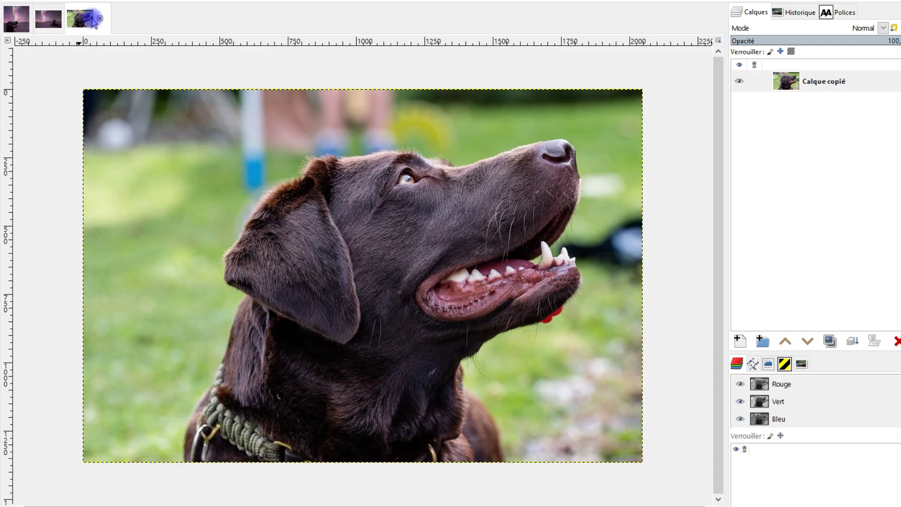
{"action": "left_click", "coordinate": [21, 24]}
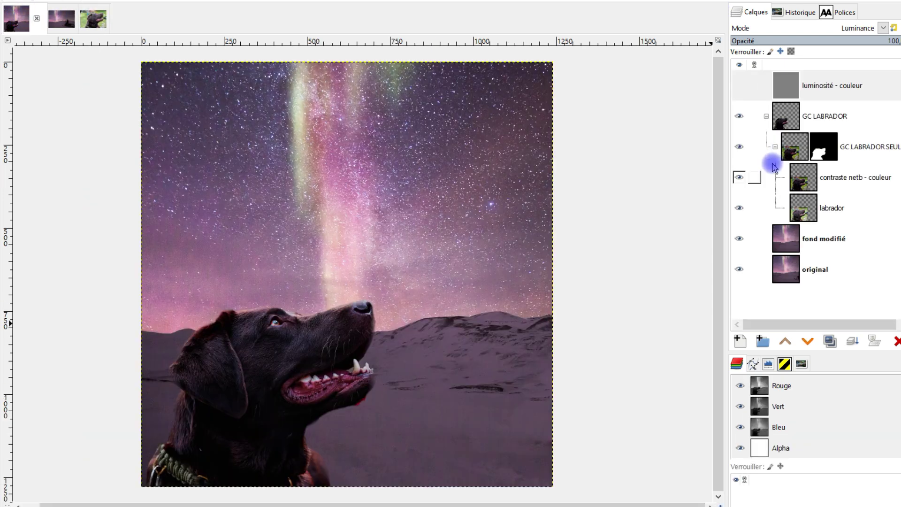
{"action": "left_click", "coordinate": [740, 179]}
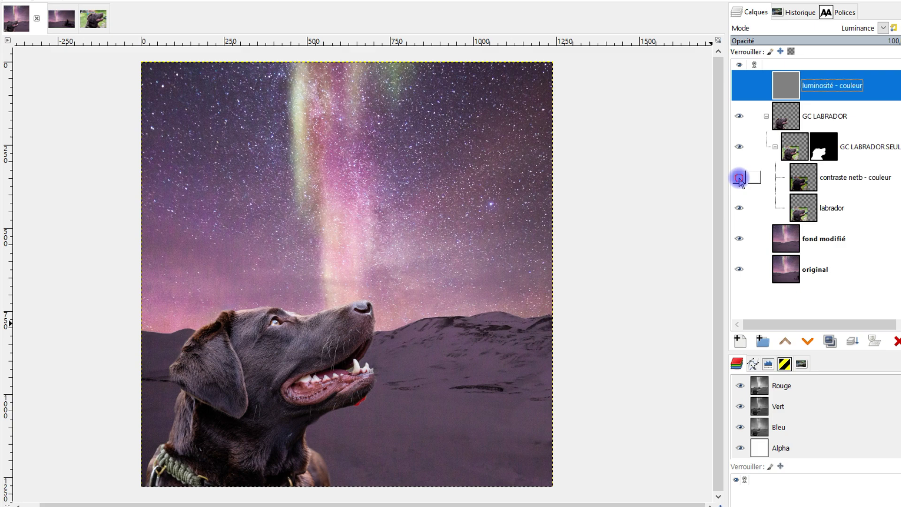
{"action": "left_click", "coordinate": [739, 179]}
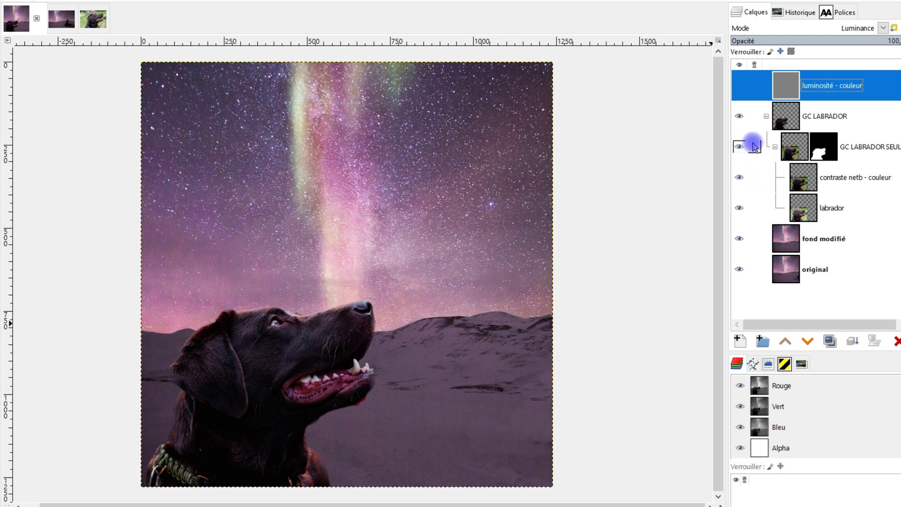
{"action": "left_click", "coordinate": [741, 177]}
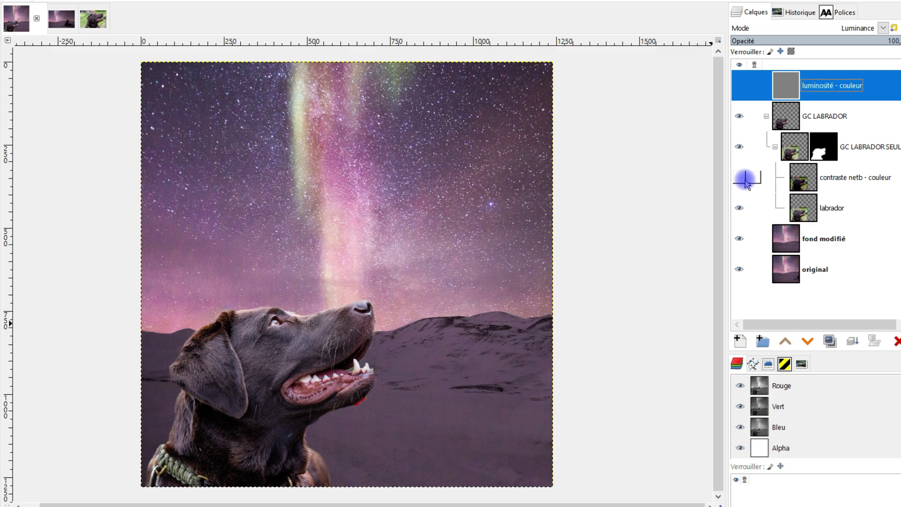
{"action": "left_click", "coordinate": [741, 177]}
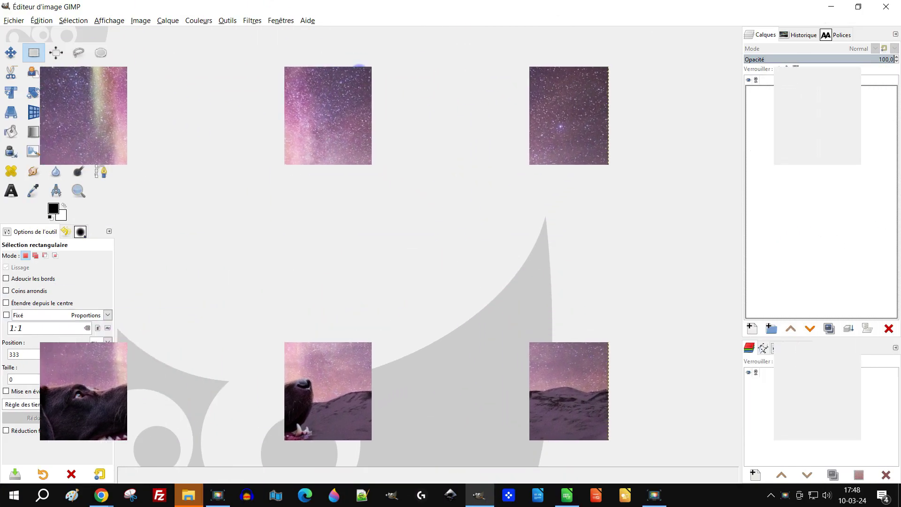
Check which GIMP version is installed in the program's About information.
{"action": "left_click", "coordinate": [307, 20]}
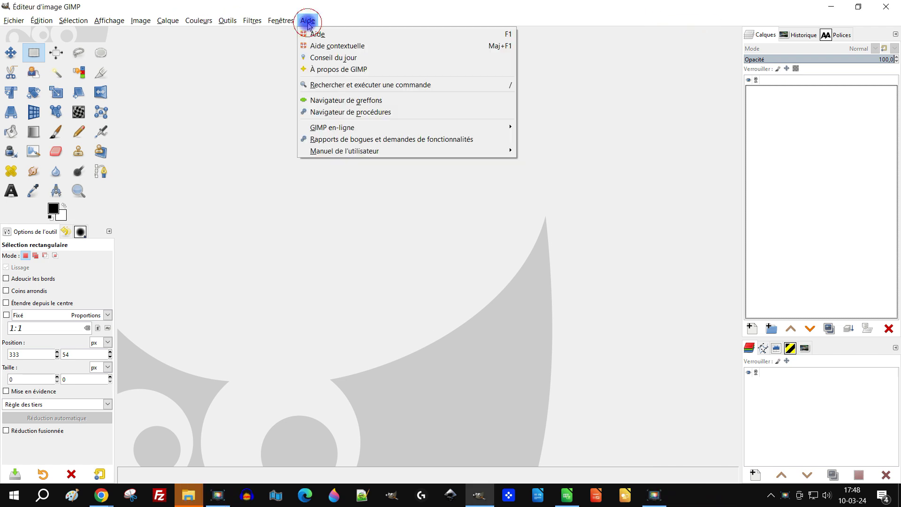
{"action": "left_click", "coordinate": [333, 66]}
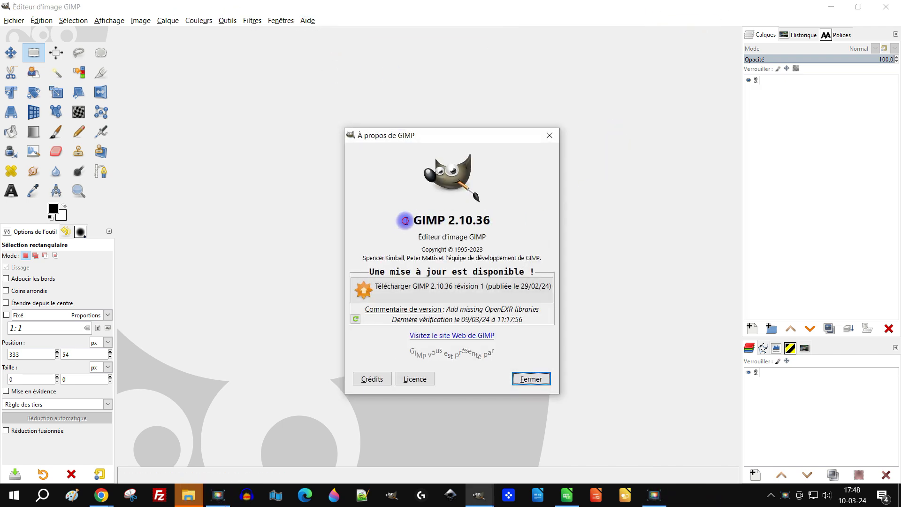
{"action": "left_click_drag", "start_coordinate": [406, 221], "coordinate": [537, 226]}
{"action": "left_click", "coordinate": [549, 135]}
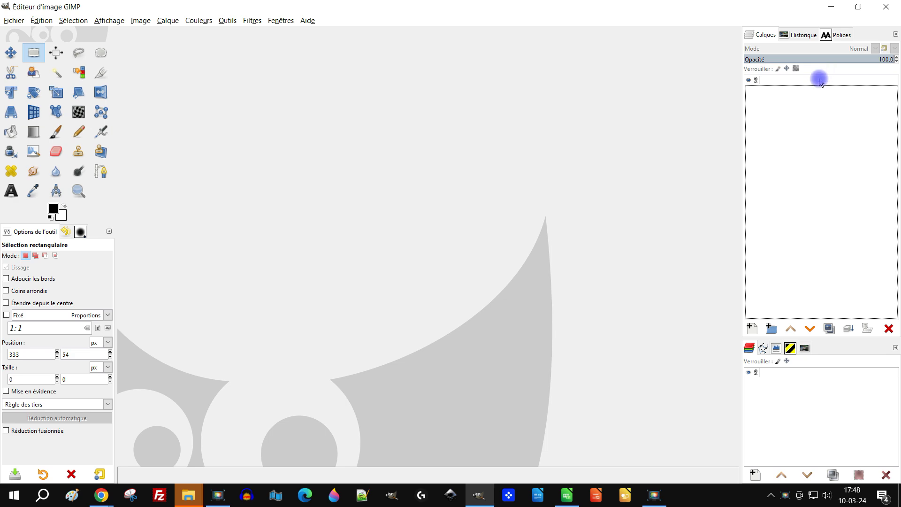
Switch to the browser, open the 1920×1280 version of the Pixabay aurora snowmobile photo and copy the image.
{"action": "left_click", "coordinate": [831, 6]}
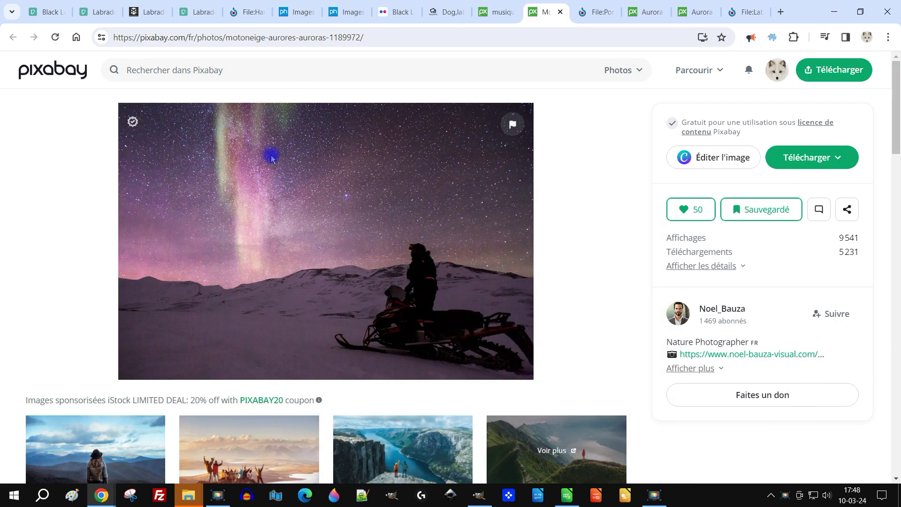
{"action": "left_click", "coordinate": [694, 211]}
{"action": "left_click", "coordinate": [700, 210]}
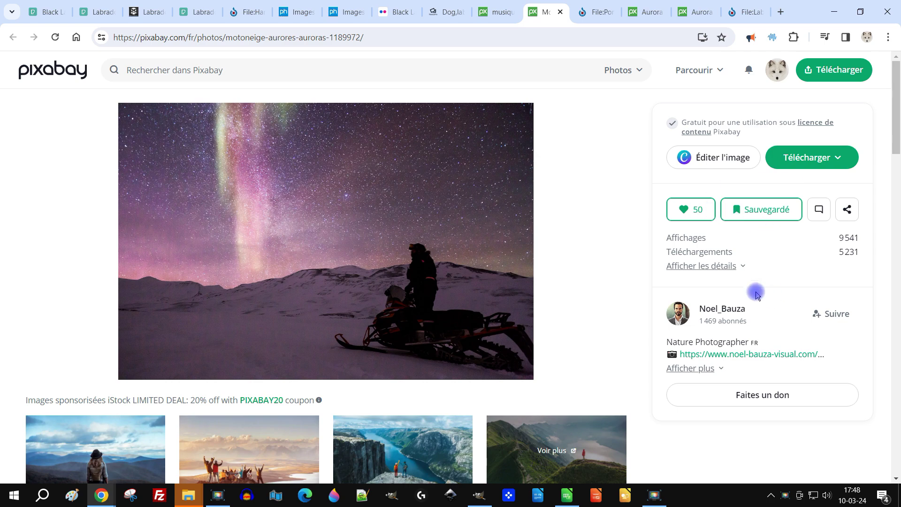
{"action": "left_click", "coordinate": [811, 160]}
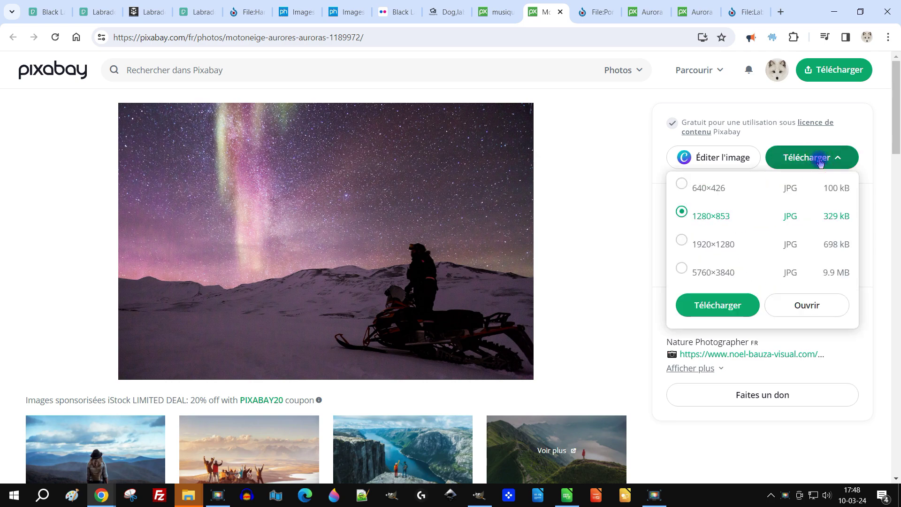
{"action": "left_click", "coordinate": [715, 246]}
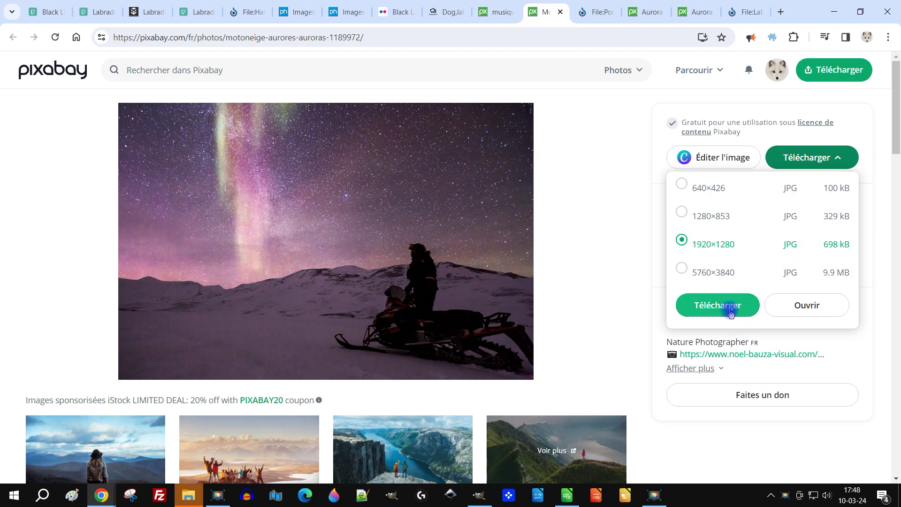
{"action": "left_click", "coordinate": [804, 307]}
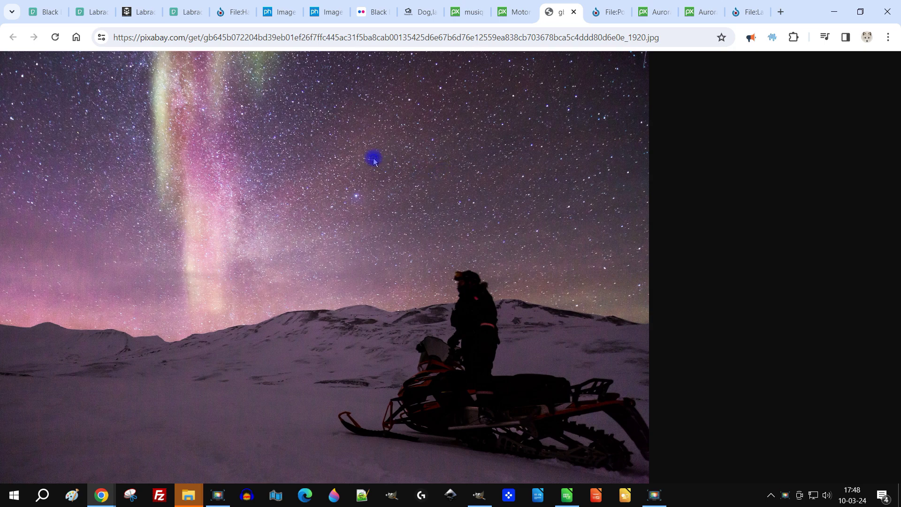
{"action": "right_click", "coordinate": [374, 162]}
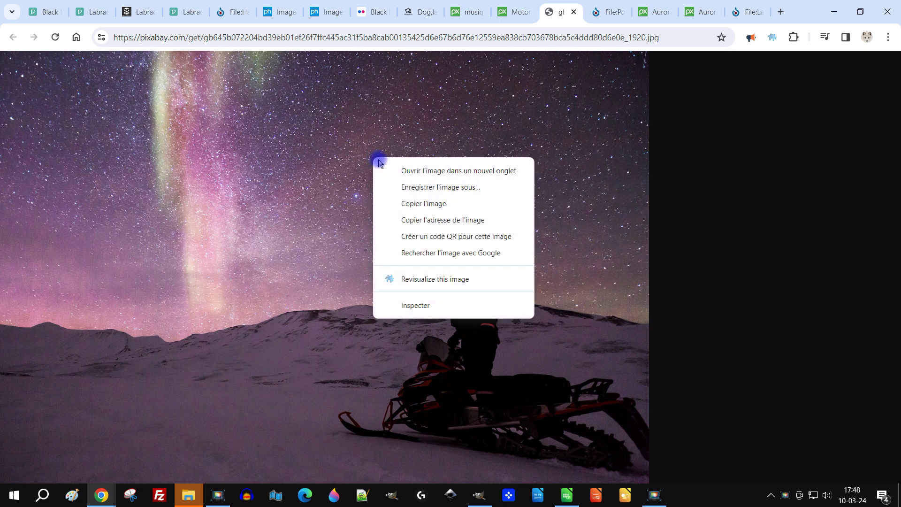
{"action": "left_click", "coordinate": [456, 209]}
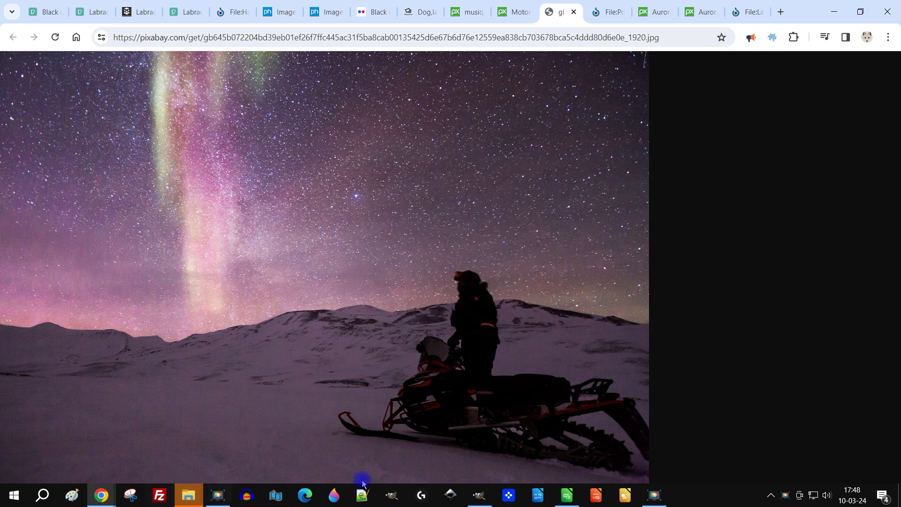
Switch back to GIMP and paste the copied aurora photo as a new image.
{"action": "left_click", "coordinate": [477, 496]}
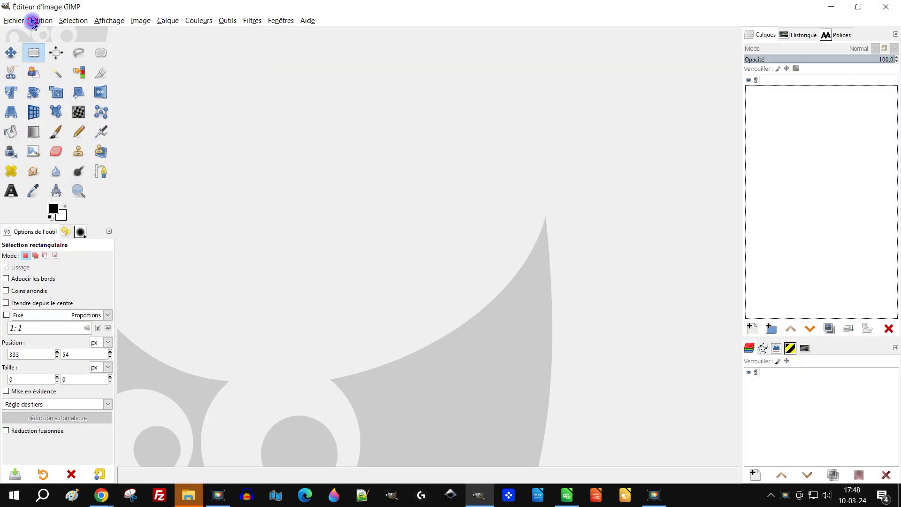
{"action": "left_click", "coordinate": [39, 19]}
{"action": "left_click", "coordinate": [73, 108]}
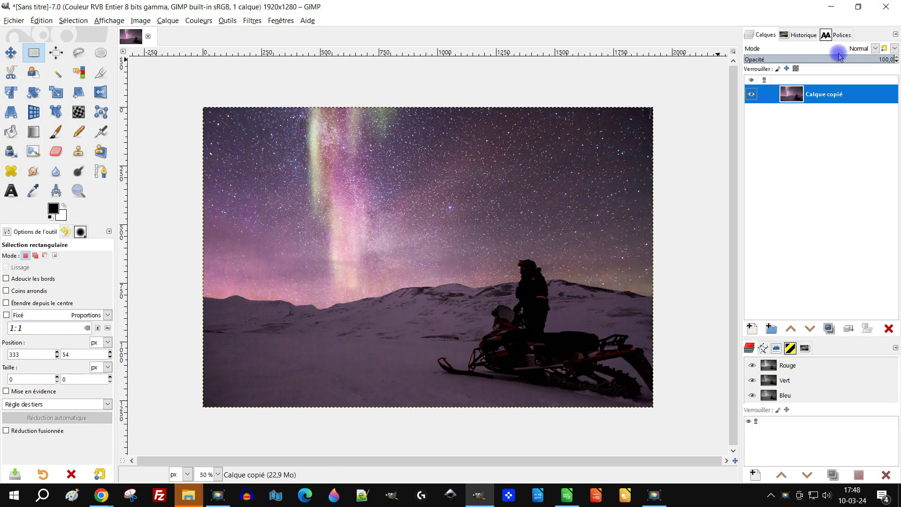
Rename the pasted photo layer "original" in its layer attributes.
{"action": "double_click", "coordinate": [845, 97]}
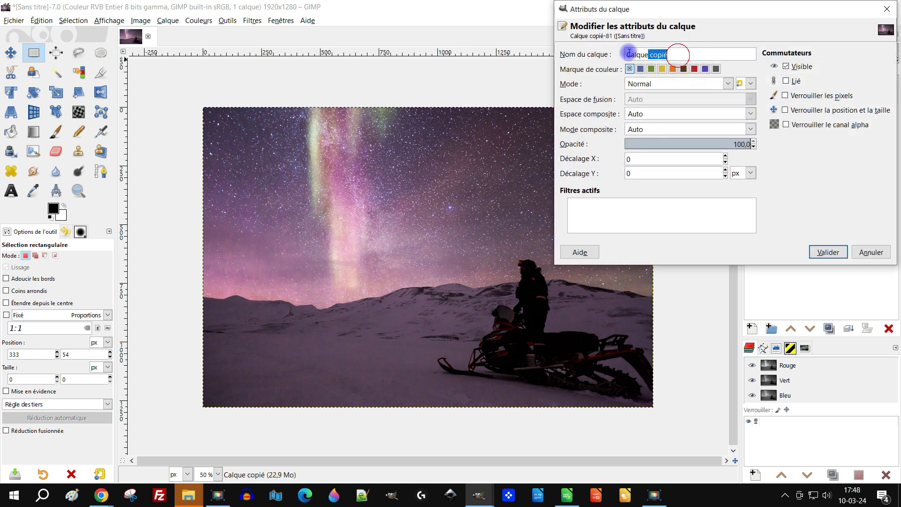
{"action": "key", "text": "Caps_Lock"}
{"action": "type", "text": "ORIGI"}
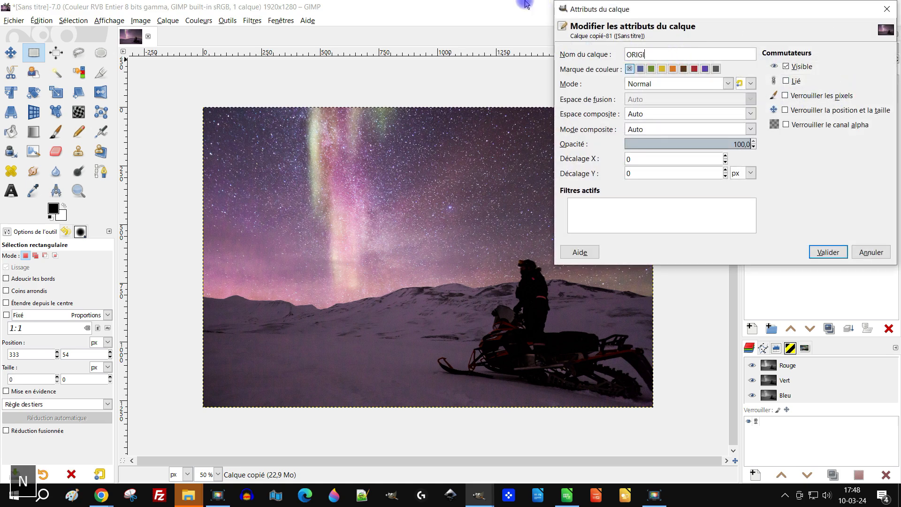
{"action": "type", "text": "NAL"}
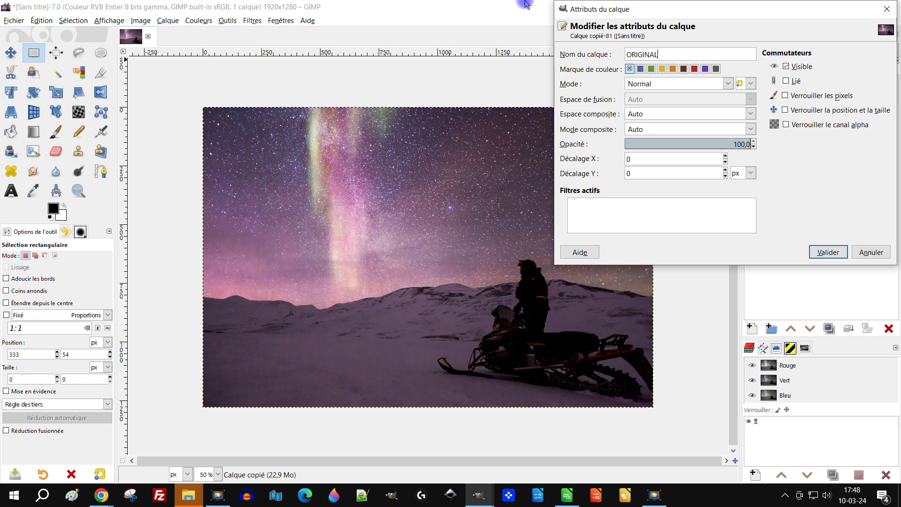
{"action": "key", "text": "shift+Home"}
{"action": "key", "text": "Caps_Lock"}
{"action": "type", "text": "or"}
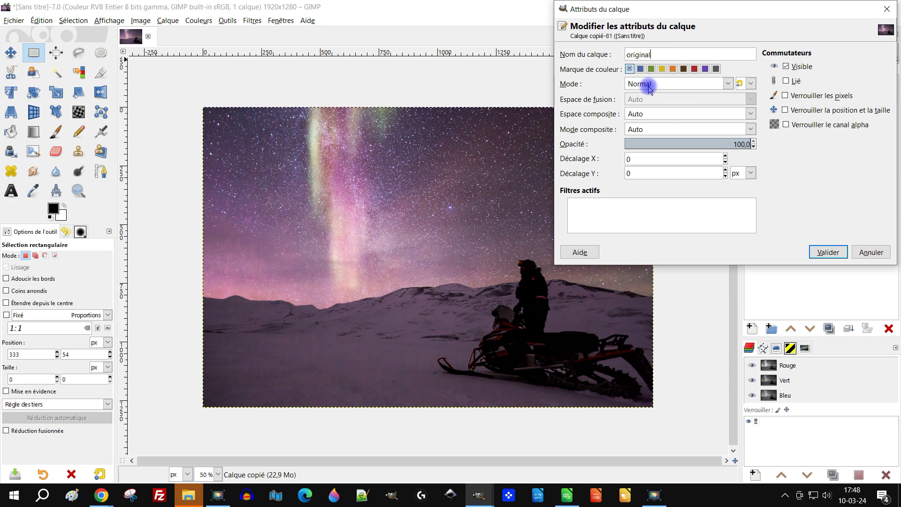
{"action": "left_click", "coordinate": [829, 252]}
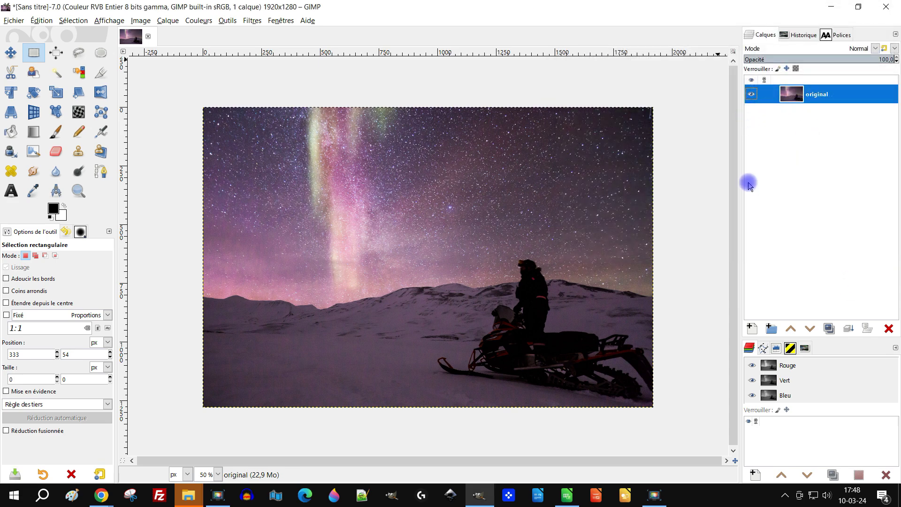
Crop the canvas to the photo's left 1240 × 1280 px with deletion of cropped pixels turned off.
{"action": "left_click", "coordinate": [102, 75]}
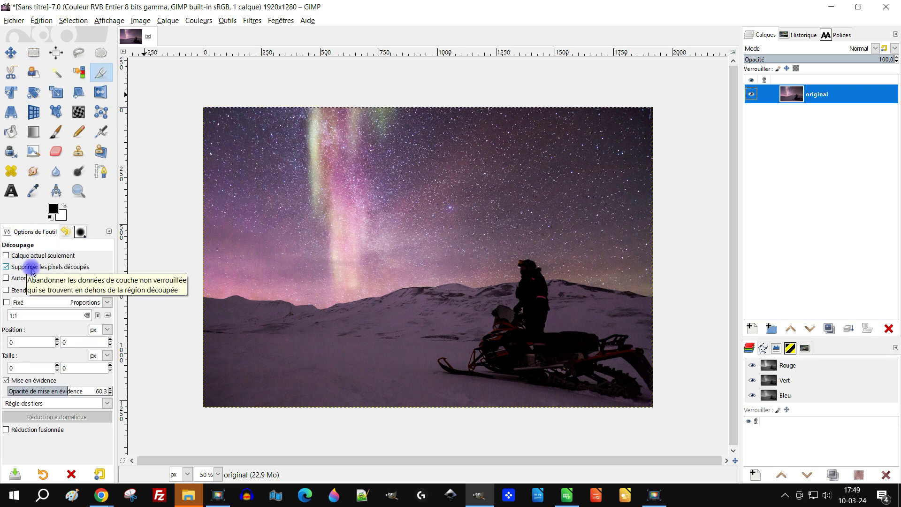
{"action": "left_click", "coordinate": [52, 268]}
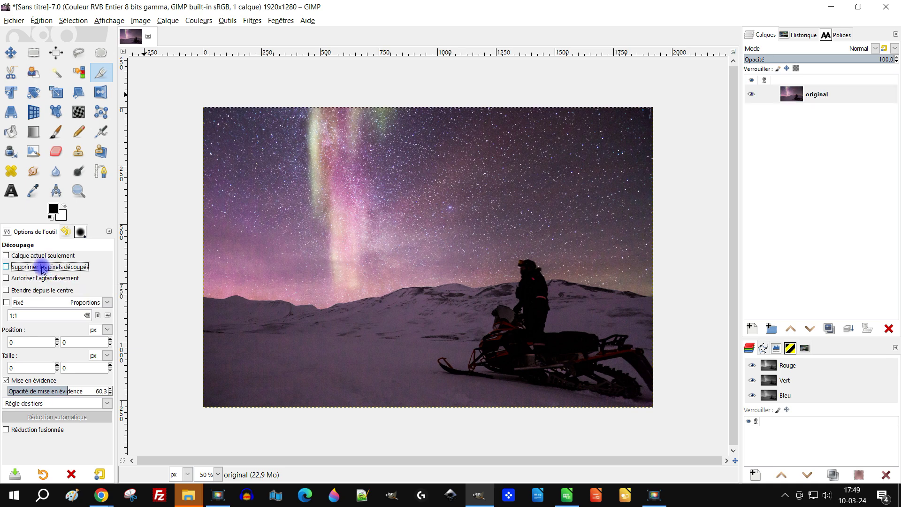
{"action": "left_click_drag", "start_coordinate": [185, 90], "coordinate": [470, 501]}
{"action": "left_click_drag", "start_coordinate": [384, 255], "coordinate": [430, 265]}
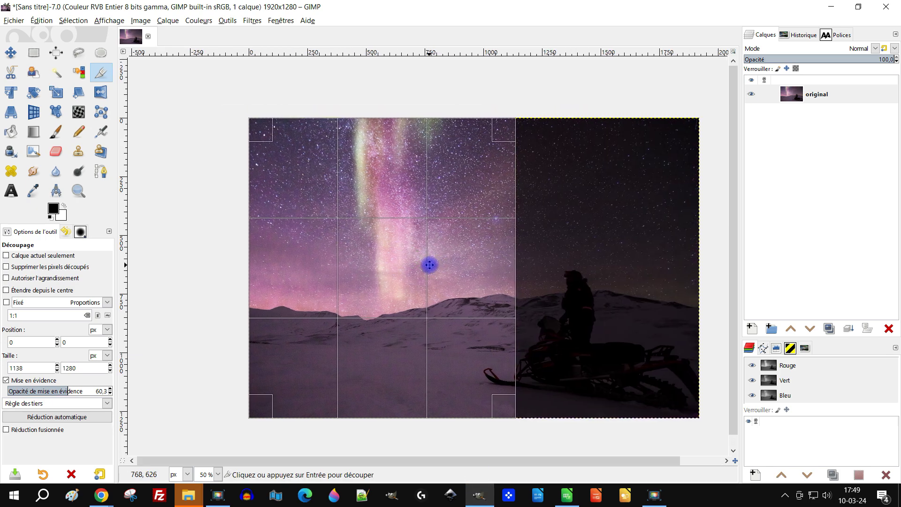
{"action": "left_click_drag", "start_coordinate": [507, 269], "coordinate": [531, 290]}
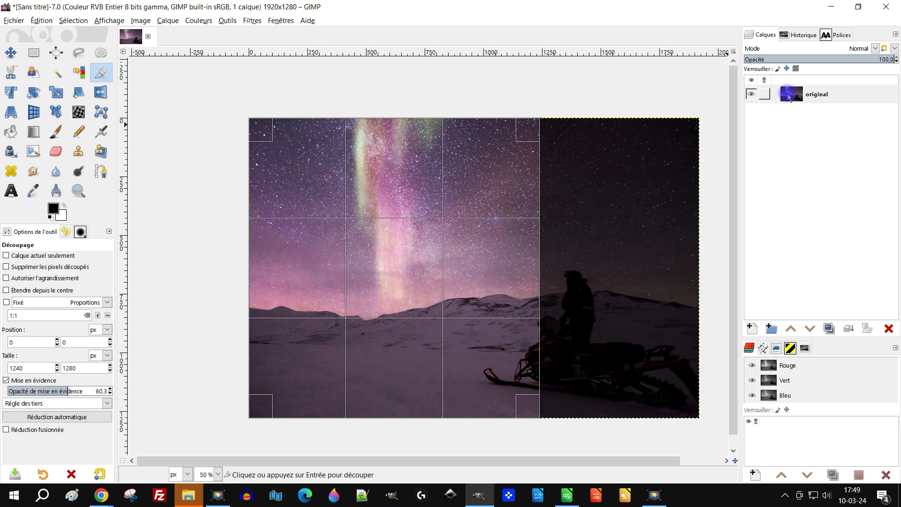
{"action": "left_click", "coordinate": [815, 328]}
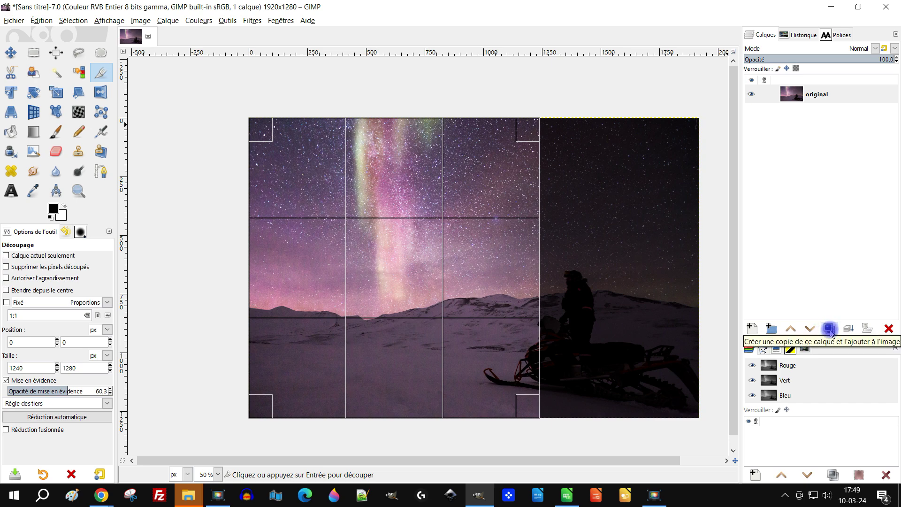
{"action": "left_click", "coordinate": [399, 253]}
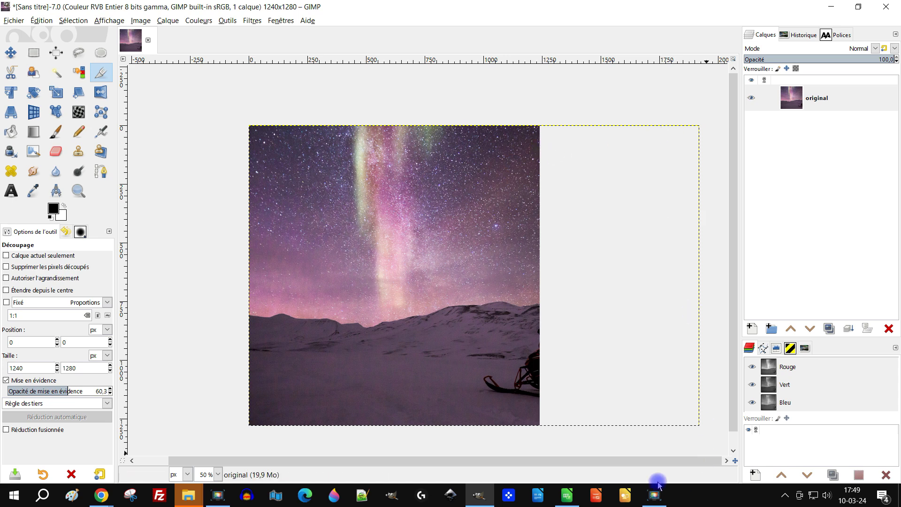
Duplicate the "original" layer and name the copy "fond modifié".
{"action": "left_click", "coordinate": [829, 328]}
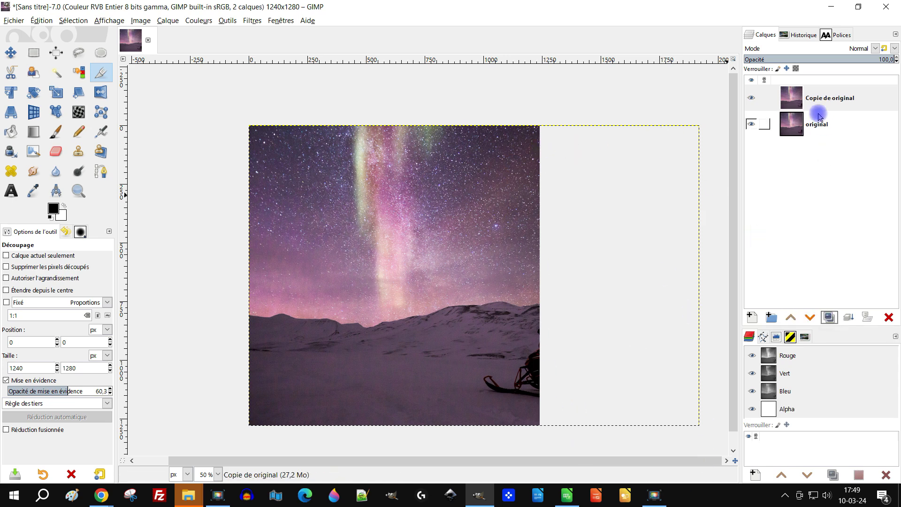
{"action": "double_click", "coordinate": [828, 97]}
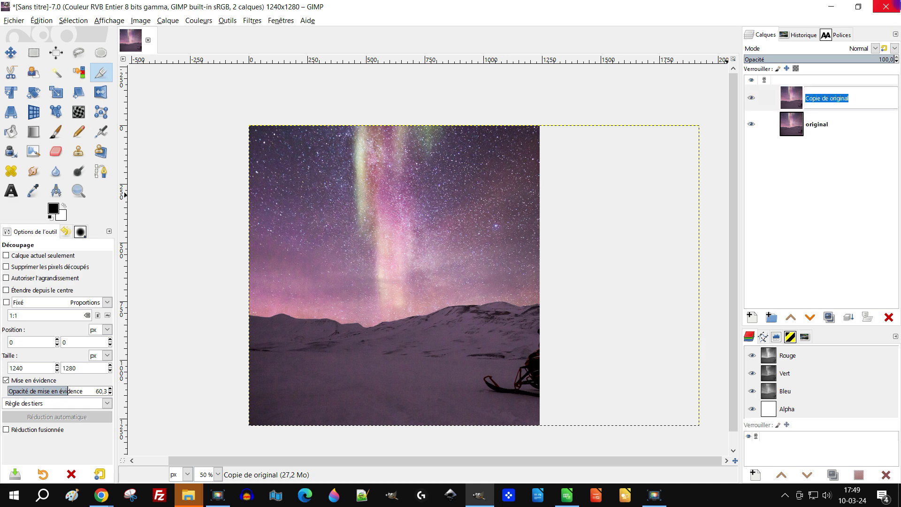
{"action": "type", "text": "modifié"}
{"action": "key", "text": "shift+Home"}
{"action": "type", "text": "fond m"}
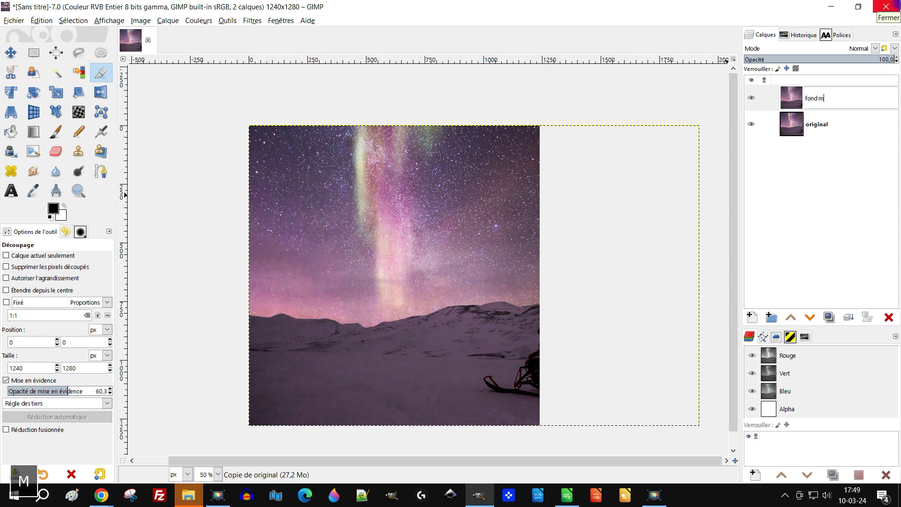
{"action": "type", "text": "odifié"}
{"action": "key", "text": "Return"}
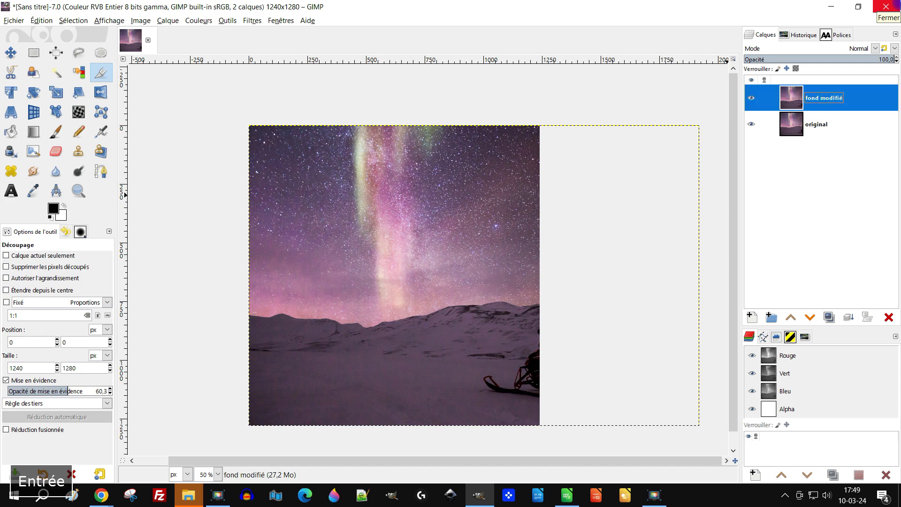
Clone clean snow over the snowmobile's front ski on the "fond modifié" layer, using a brush size of 153.
{"action": "scroll", "coordinate": [525, 338], "scroll_direction": "up", "scroll_amount": 3}
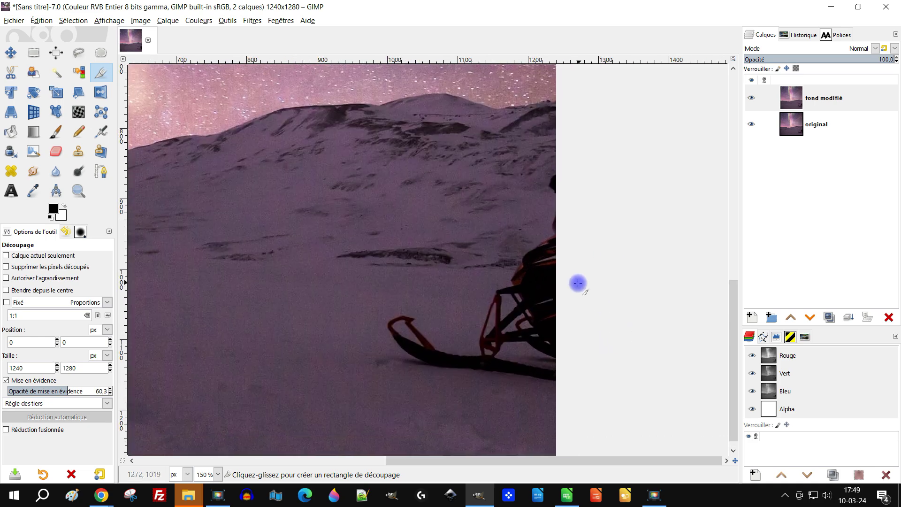
{"action": "scroll", "coordinate": [578, 281], "scroll_direction": "down", "scroll_amount": 3}
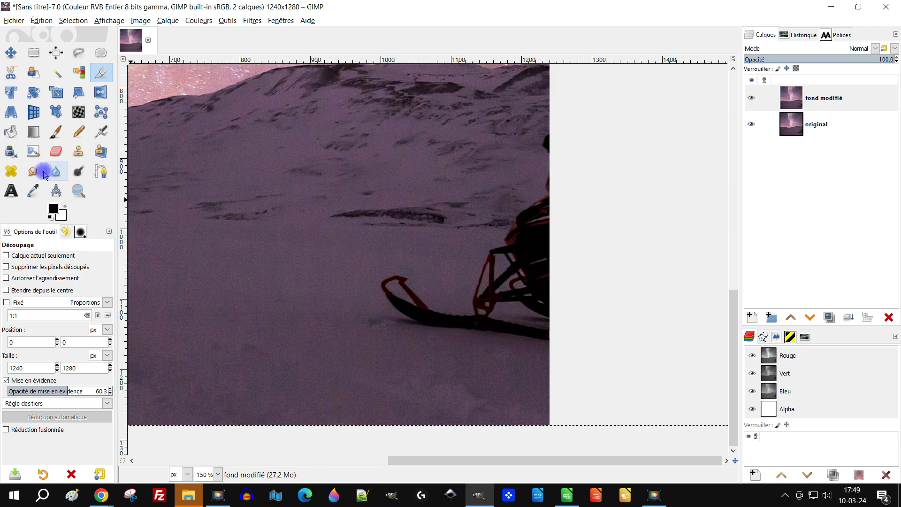
{"action": "left_click", "coordinate": [78, 152]}
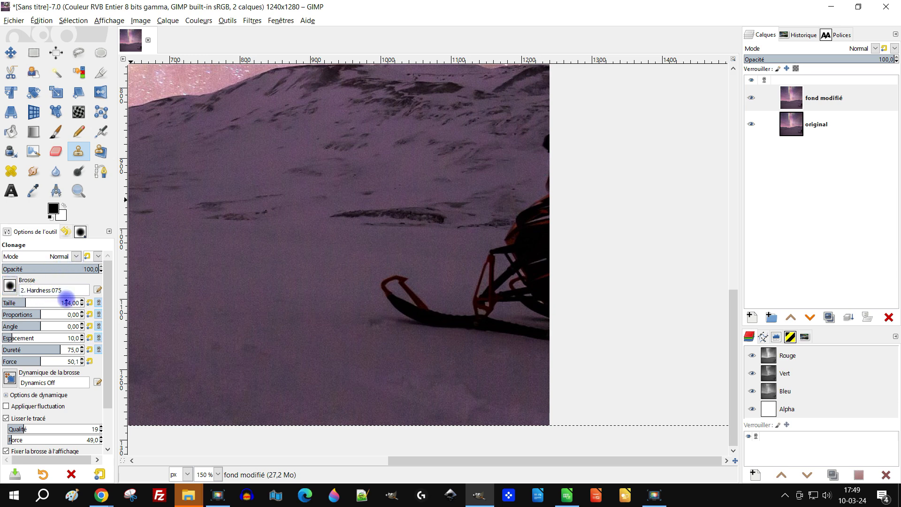
{"action": "left_click", "coordinate": [26, 302]}
{"action": "left_click", "coordinate": [259, 287], "text": "ctrl"}
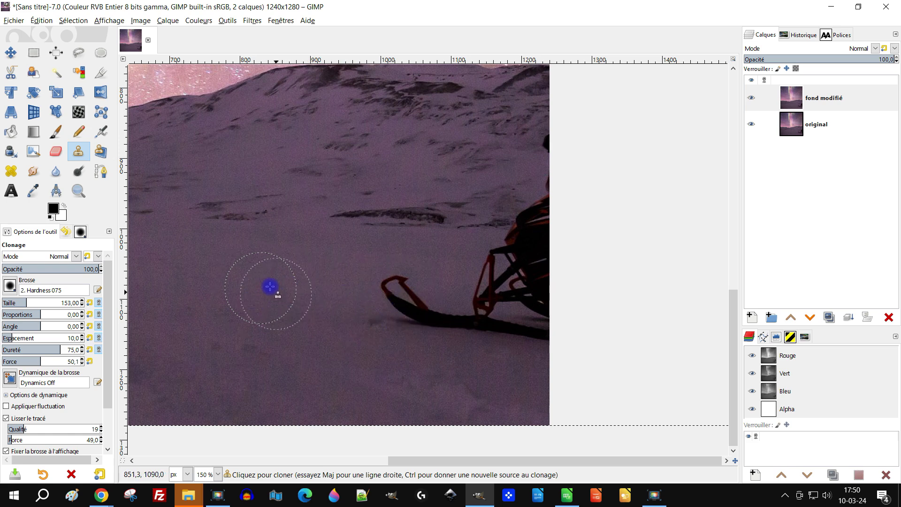
{"action": "mouse_move", "coordinate": [404, 298]}
{"action": "left_mouse_down"}
{"action": "mouse_move", "coordinate": [397, 312]}
{"action": "mouse_move", "coordinate": [459, 324]}
{"action": "mouse_move", "coordinate": [396, 324]}
{"action": "mouse_move", "coordinate": [535, 332]}
{"action": "mouse_move", "coordinate": [541, 321]}
{"action": "left_mouse_up"}
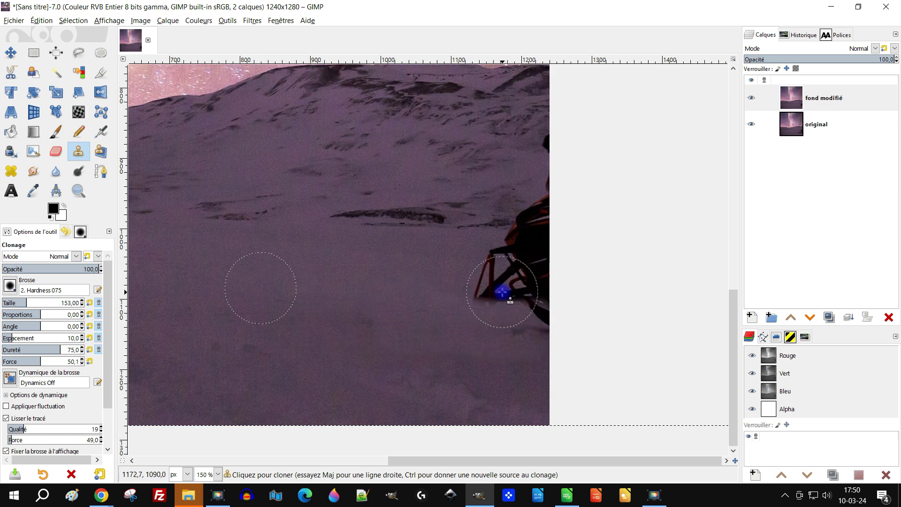
Clone fresh samples of snow and rocky slope over the remaining snowmobile body at the photo's right edge.
{"action": "left_click", "coordinate": [331, 271], "text": "ctrl"}
{"action": "mouse_move", "coordinate": [462, 282]}
{"action": "left_mouse_down"}
{"action": "mouse_move", "coordinate": [491, 288]}
{"action": "mouse_move", "coordinate": [483, 292]}
{"action": "mouse_move", "coordinate": [501, 272]}
{"action": "mouse_move", "coordinate": [533, 303]}
{"action": "mouse_move", "coordinate": [525, 272]}
{"action": "mouse_move", "coordinate": [499, 267]}
{"action": "mouse_move", "coordinate": [530, 264]}
{"action": "mouse_move", "coordinate": [526, 253]}
{"action": "left_mouse_up"}
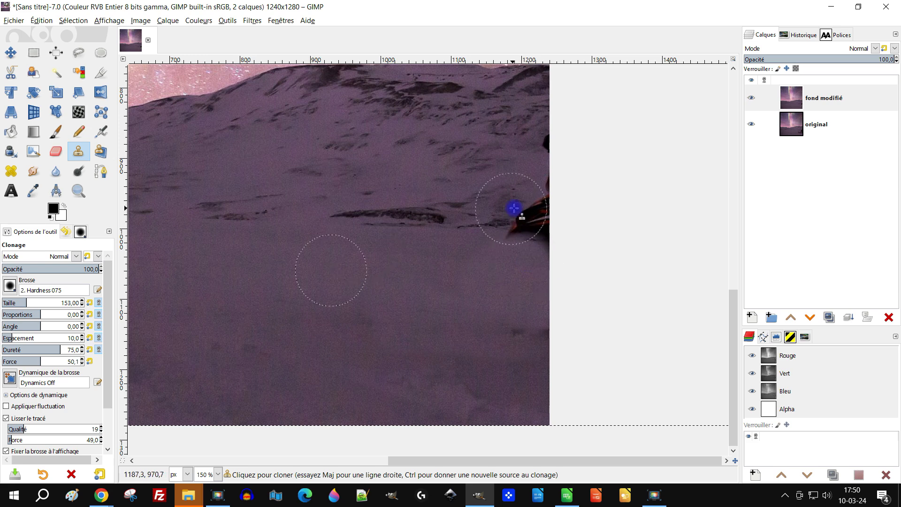
{"action": "left_click_drag", "start_coordinate": [511, 209], "coordinate": [465, 237]}
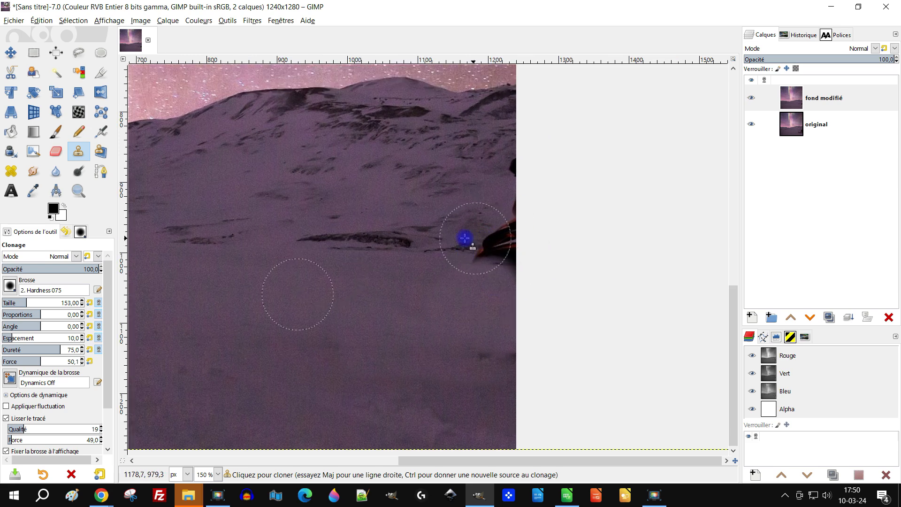
{"action": "left_click", "coordinate": [221, 233], "text": "ctrl"}
{"action": "mouse_move", "coordinate": [499, 256]}
{"action": "left_mouse_down"}
{"action": "mouse_move", "coordinate": [489, 254]}
{"action": "mouse_move", "coordinate": [519, 219]}
{"action": "left_mouse_up"}
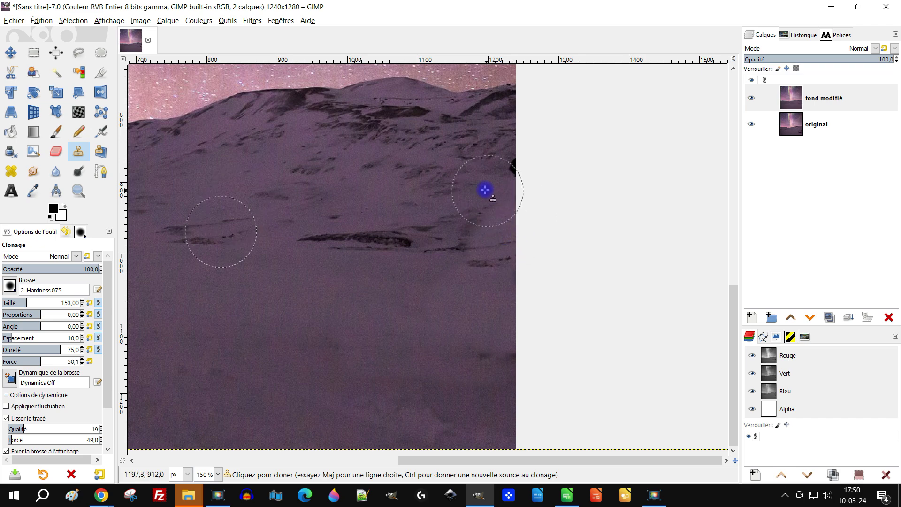
Clone hillside texture over the last dark snowmobile fragment on the slope at the photo's right edge.
{"action": "scroll", "coordinate": [466, 156], "scroll_direction": "up", "scroll_amount": 1}
{"action": "left_click", "coordinate": [464, 153], "text": "ctrl"}
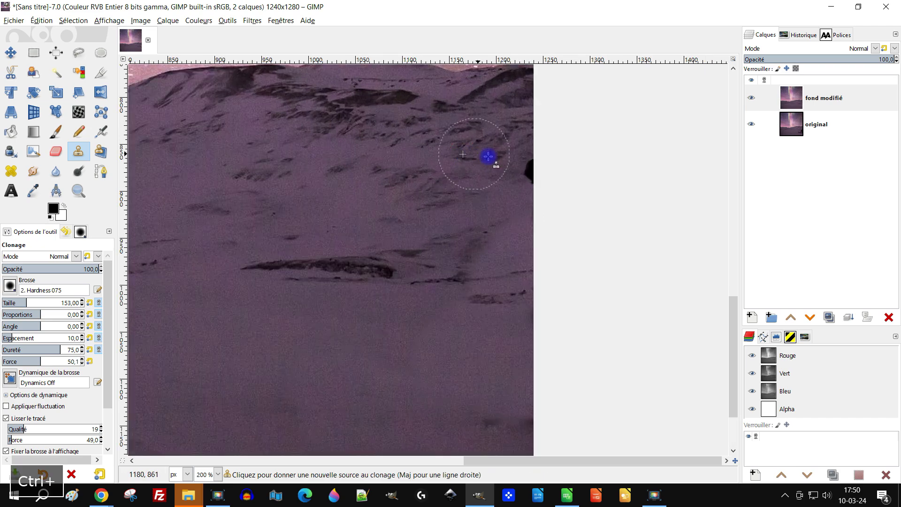
{"action": "scroll", "coordinate": [443, 237], "scroll_direction": "up", "scroll_amount": 3}
{"action": "scroll", "coordinate": [443, 237], "scroll_direction": "right", "scroll_amount": 2}
{"action": "scroll", "coordinate": [444, 237], "scroll_direction": "up", "scroll_amount": 1}
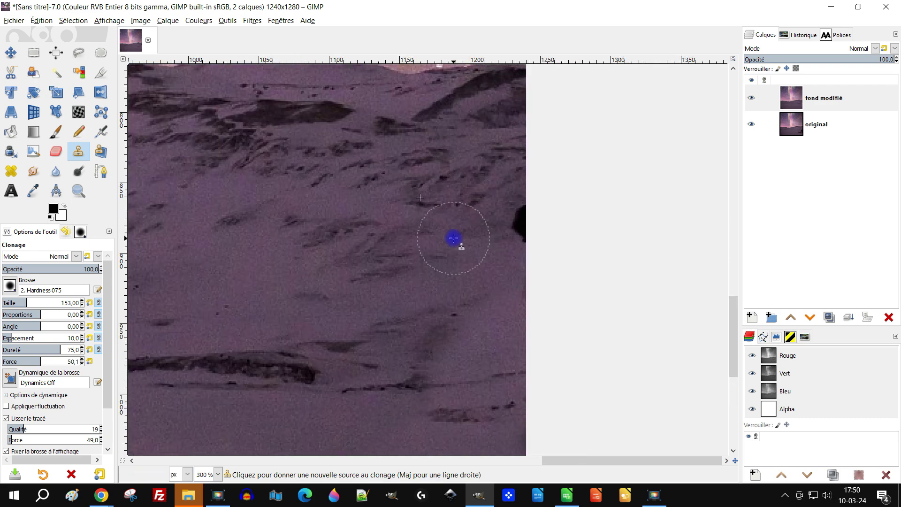
{"action": "scroll", "coordinate": [344, 205], "scroll_direction": "up", "scroll_amount": 1}
{"action": "scroll", "coordinate": [344, 205], "scroll_direction": "right", "scroll_amount": 1}
{"action": "left_click", "coordinate": [350, 215], "text": "ctrl"}
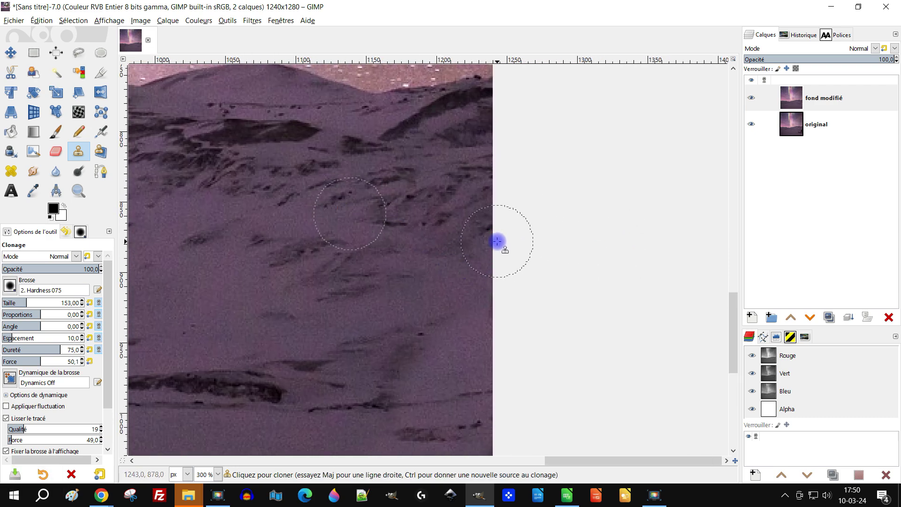
{"action": "scroll", "coordinate": [526, 270], "scroll_direction": "down", "scroll_amount": 3, "text": "ctrl"}
{"action": "scroll", "coordinate": [522, 283], "scroll_direction": "up", "scroll_amount": 2, "text": "ctrl"}
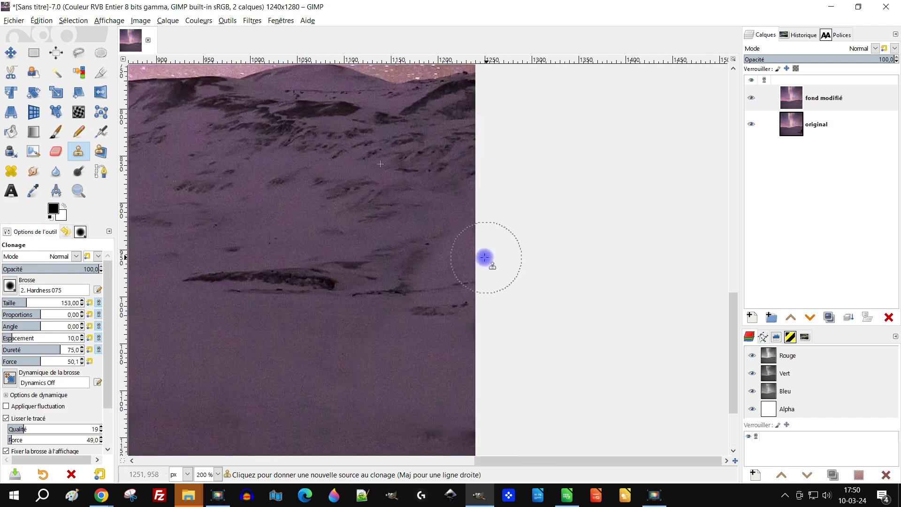
{"action": "scroll", "coordinate": [402, 244], "scroll_direction": "up", "scroll_amount": 1, "text": "ctrl"}
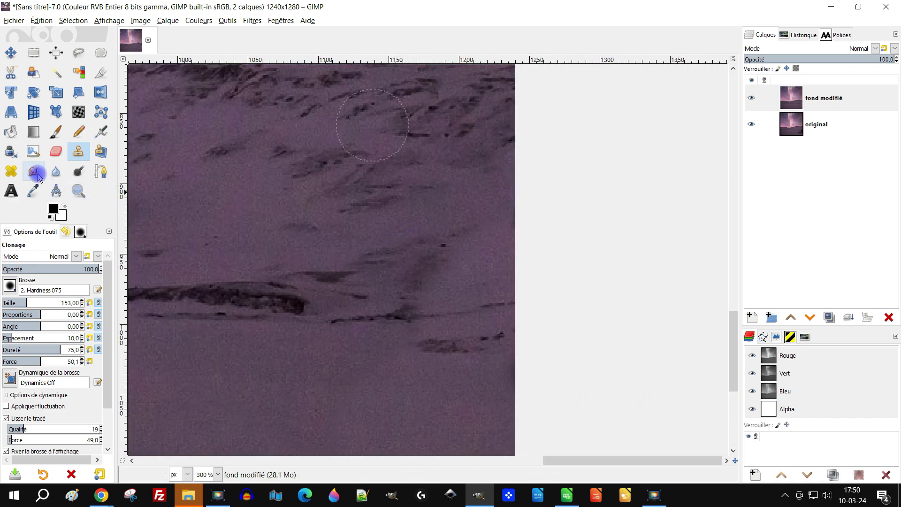
Heal the dark vertical smudge left on the lower slope with the Heal tool, sampling the plain snow below.
{"action": "left_click", "coordinate": [11, 171]}
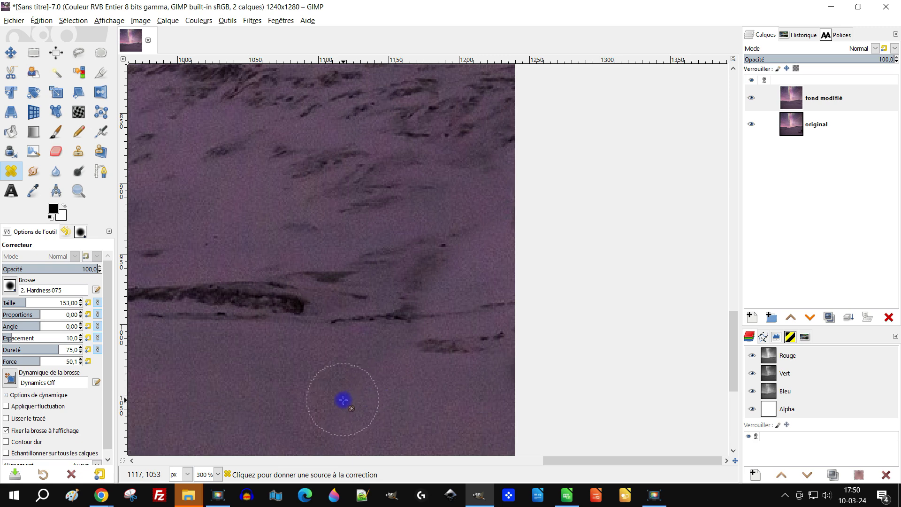
{"action": "left_click", "coordinate": [343, 400], "text": "ctrl"}
{"action": "mouse_move", "coordinate": [429, 282]}
{"action": "left_mouse_down"}
{"action": "mouse_move", "coordinate": [440, 273]}
{"action": "mouse_move", "coordinate": [411, 284]}
{"action": "left_mouse_up"}
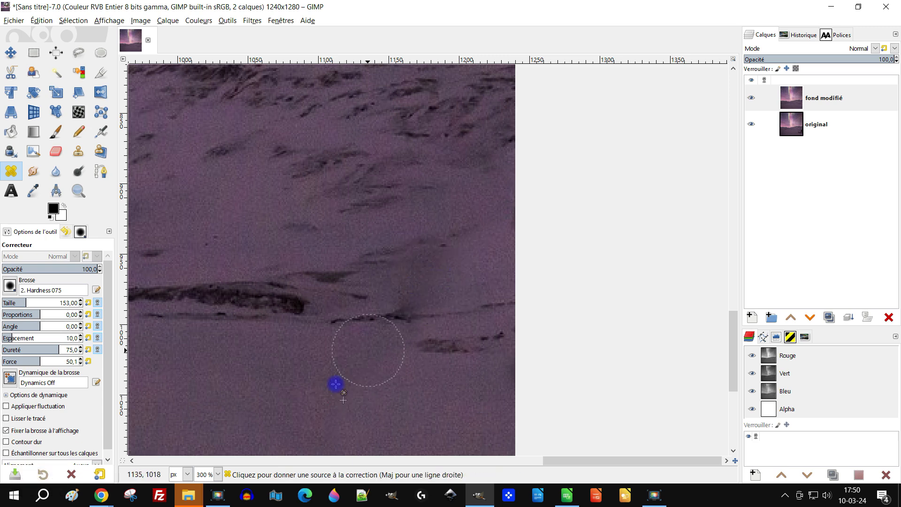
{"action": "left_click", "coordinate": [313, 401], "text": "ctrl"}
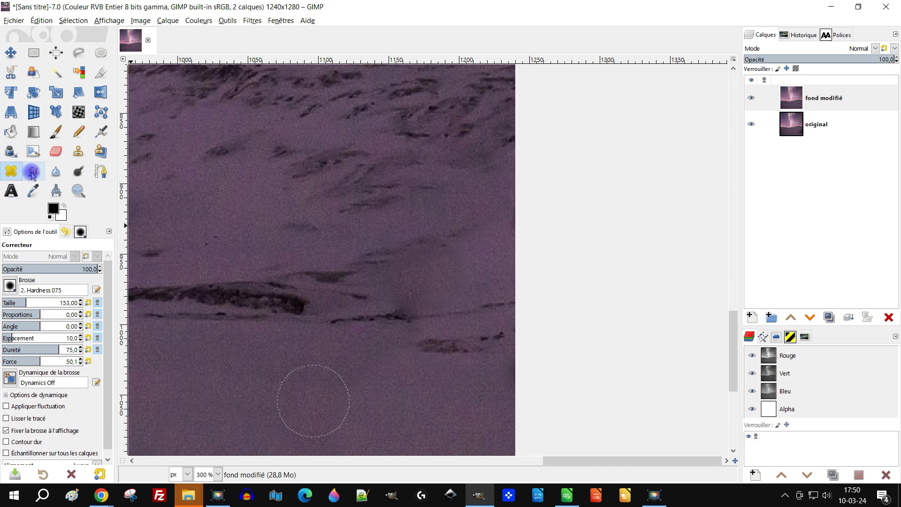
Clone lighter hillside snow over the remaining dark rock mark where the smudge was healed.
{"action": "left_click", "coordinate": [79, 155]}
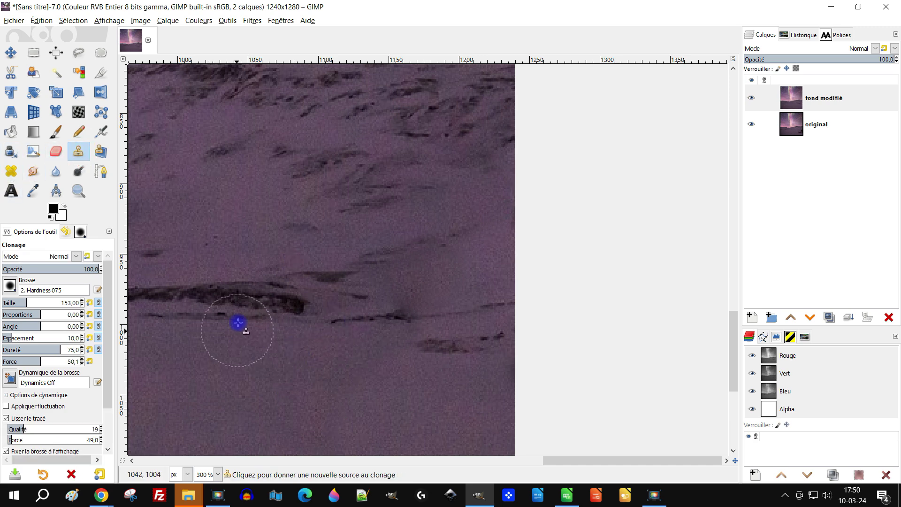
{"action": "left_click", "coordinate": [305, 230], "text": "ctrl"}
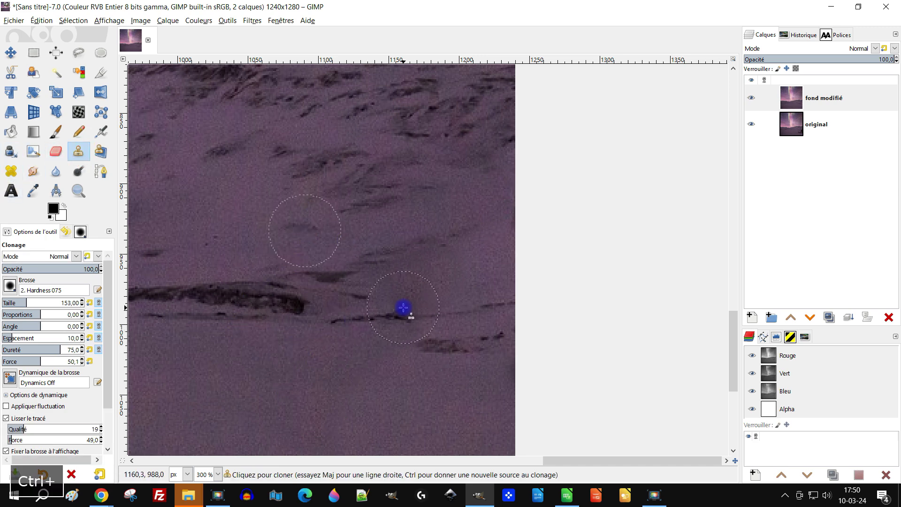
{"action": "left_click_drag", "start_coordinate": [403, 307], "coordinate": [462, 295]}
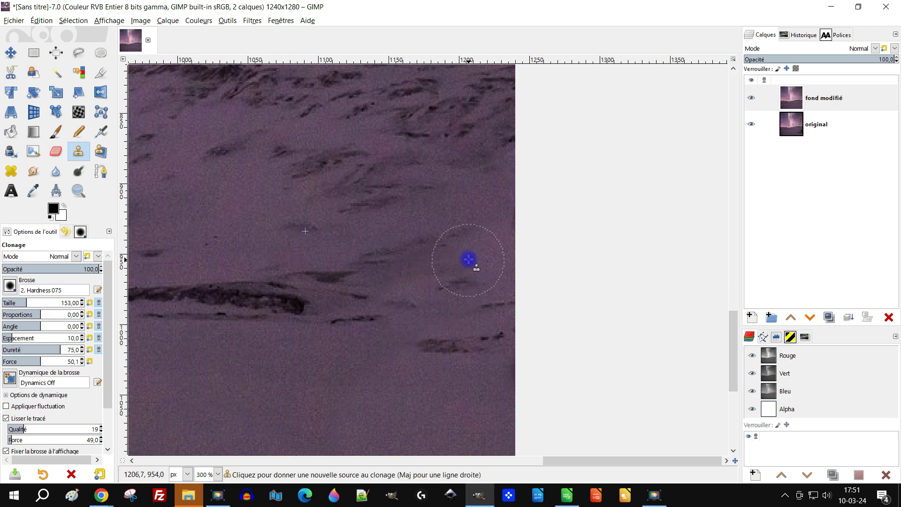
{"action": "scroll", "coordinate": [469, 258], "scroll_direction": "down", "scroll_amount": 5}
{"action": "scroll", "coordinate": [497, 316], "scroll_direction": "up", "scroll_amount": 1}
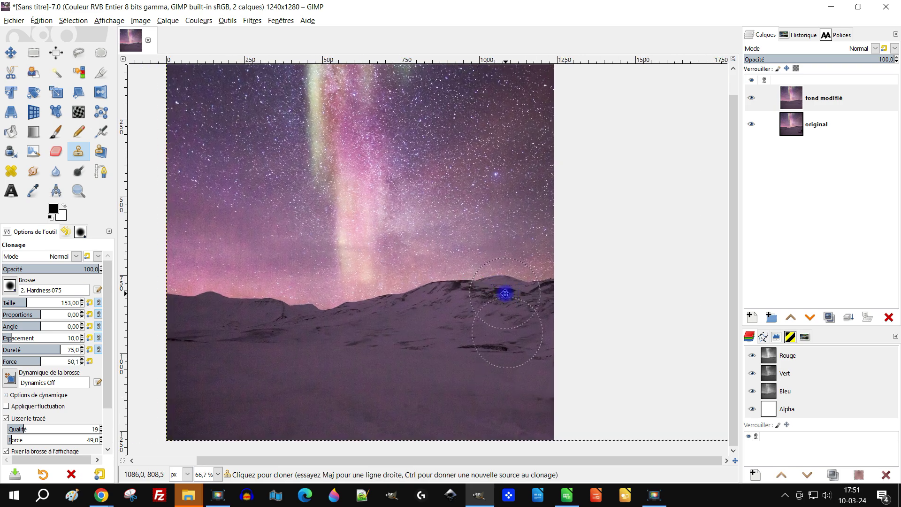
{"action": "scroll", "coordinate": [522, 313], "scroll_direction": "down", "scroll_amount": 1}
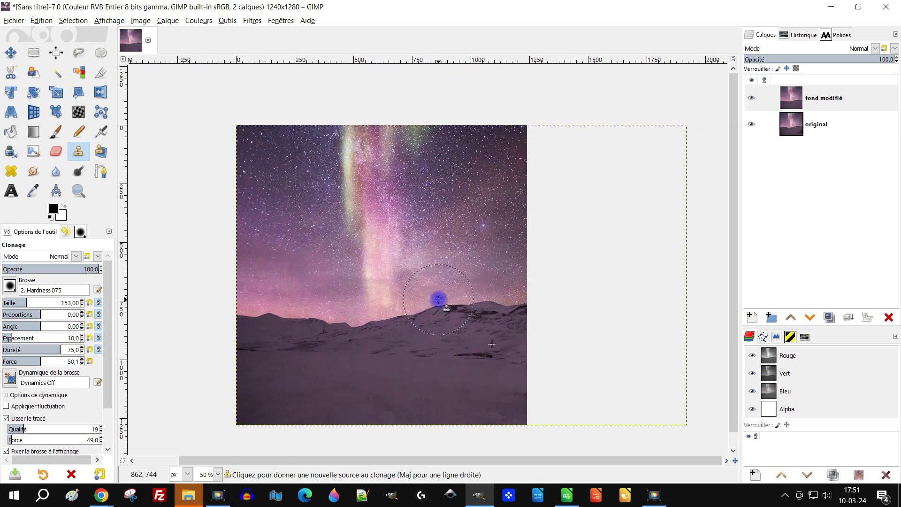
{"action": "scroll", "coordinate": [437, 300], "scroll_direction": "up", "scroll_amount": 1}
Save the image as labrador_2.xcf in the labrador folder.
{"action": "left_click", "coordinate": [34, 53]}
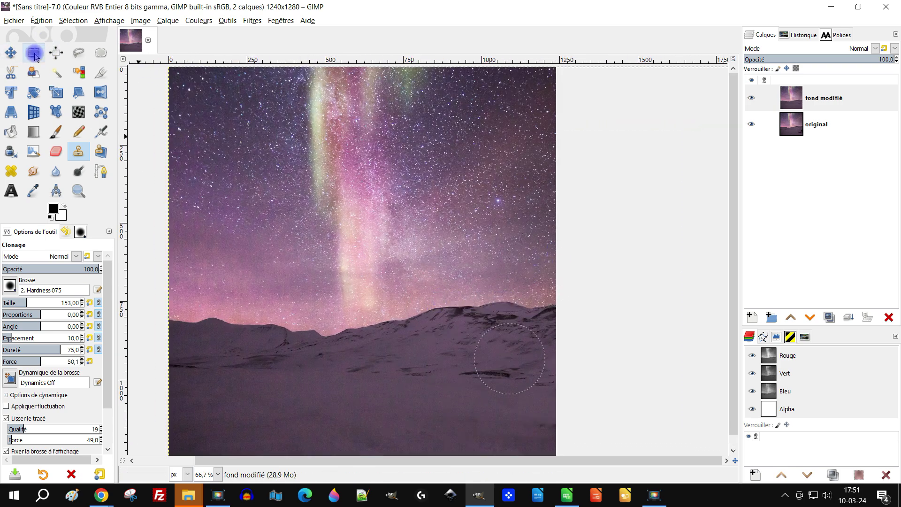
{"action": "left_click", "coordinate": [12, 23]}
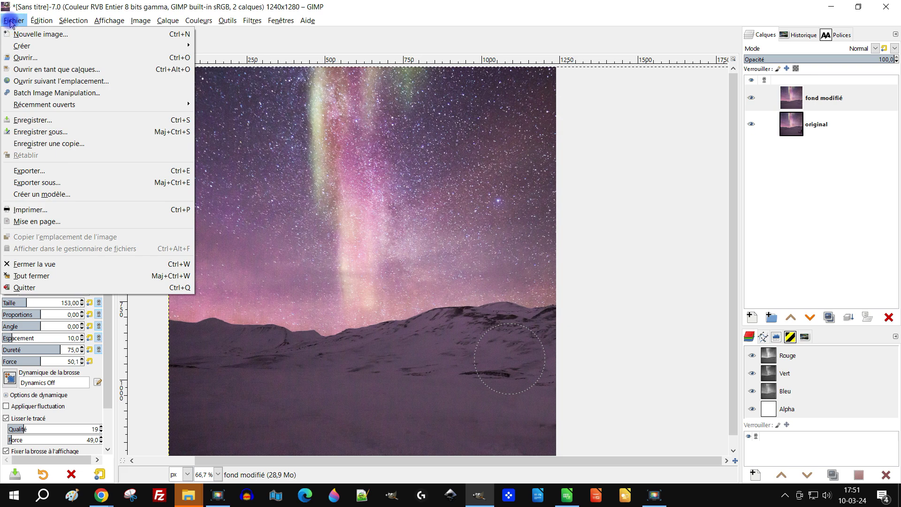
{"action": "left_click", "coordinate": [83, 133]}
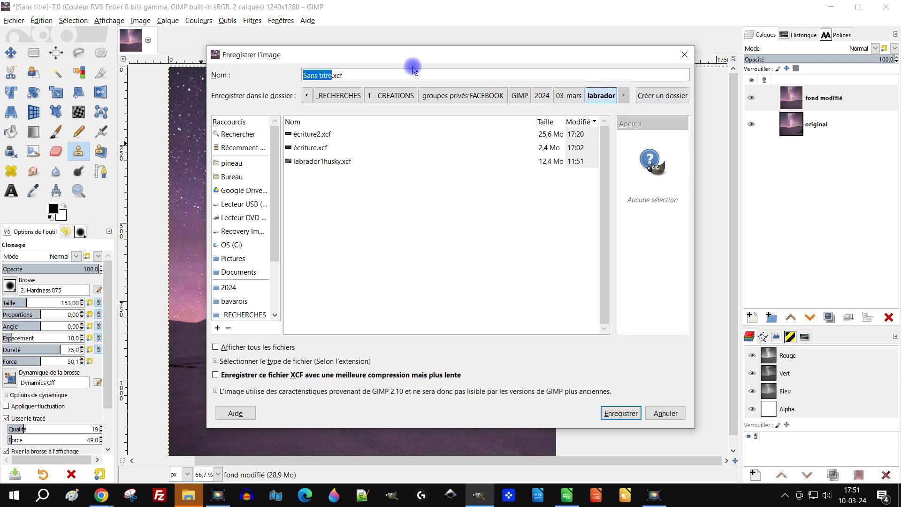
{"action": "left_click", "coordinate": [321, 165]}
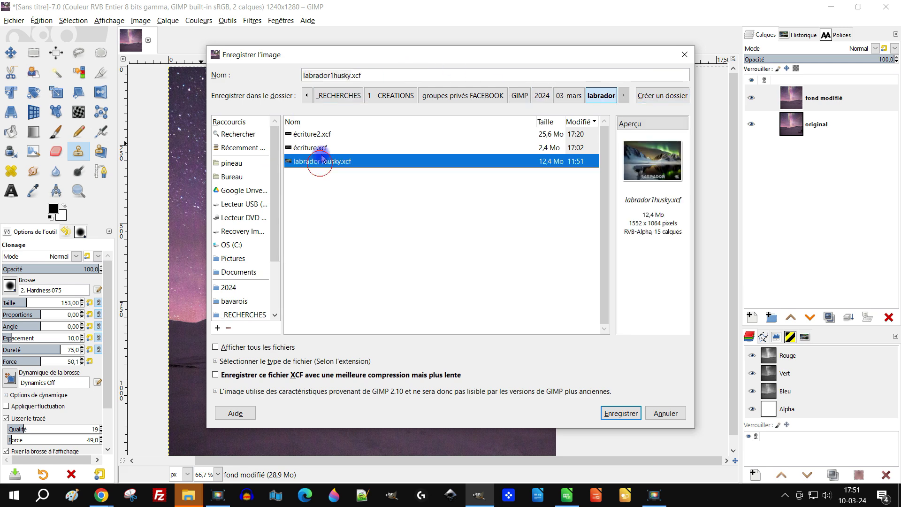
{"action": "left_click", "coordinate": [343, 75]}
{"action": "key", "text": "Left"}
{"action": "key", "text": "Left"}
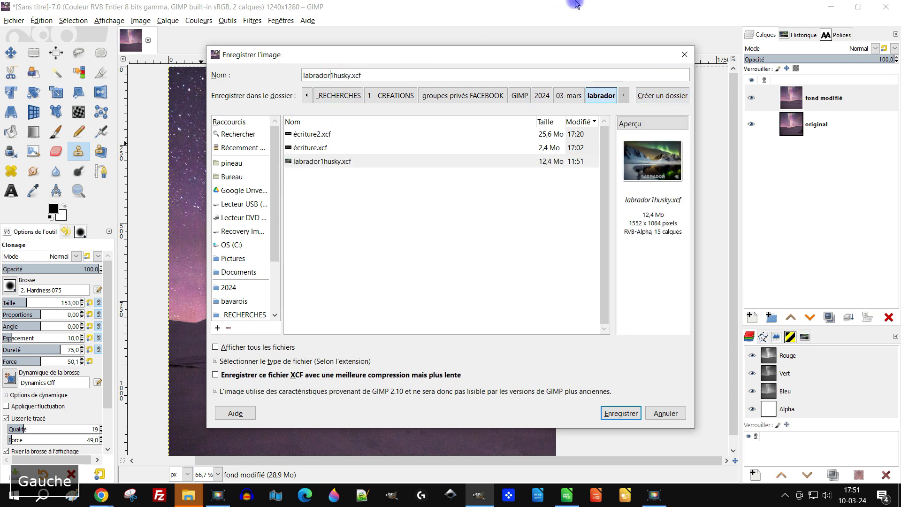
{"action": "key", "text": "shift+Right"}
{"action": "key", "text": "shift+Right"}
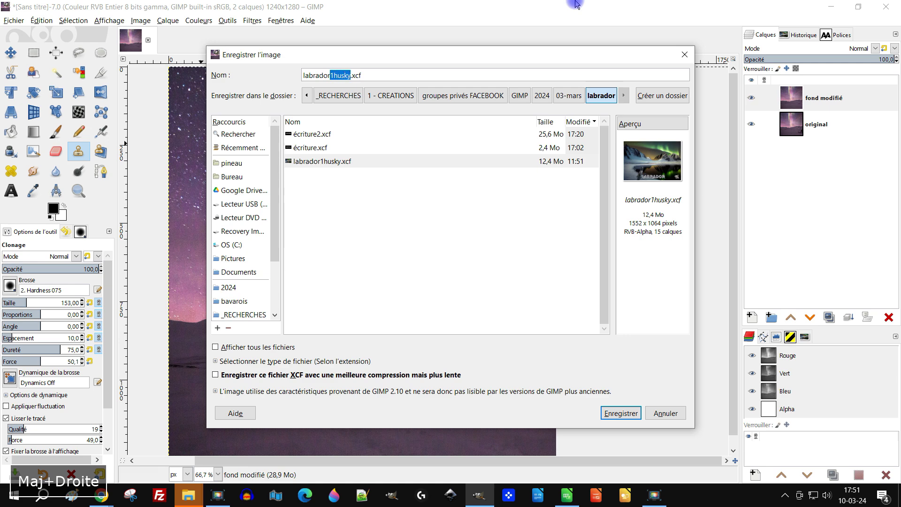
{"action": "type", "text": "_2"}
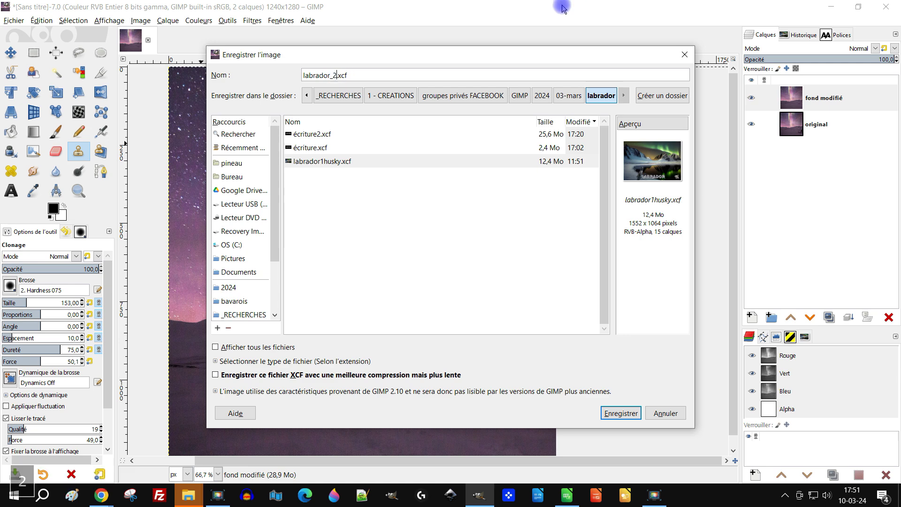
{"action": "left_click", "coordinate": [616, 413]}
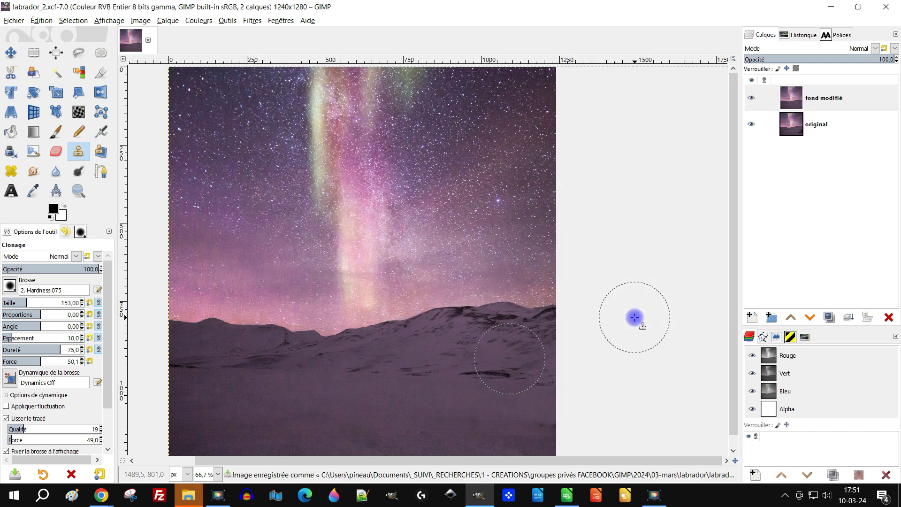
Switch from the Clone tool to the Rectangle Select tool.
{"action": "key", "text": "space"}
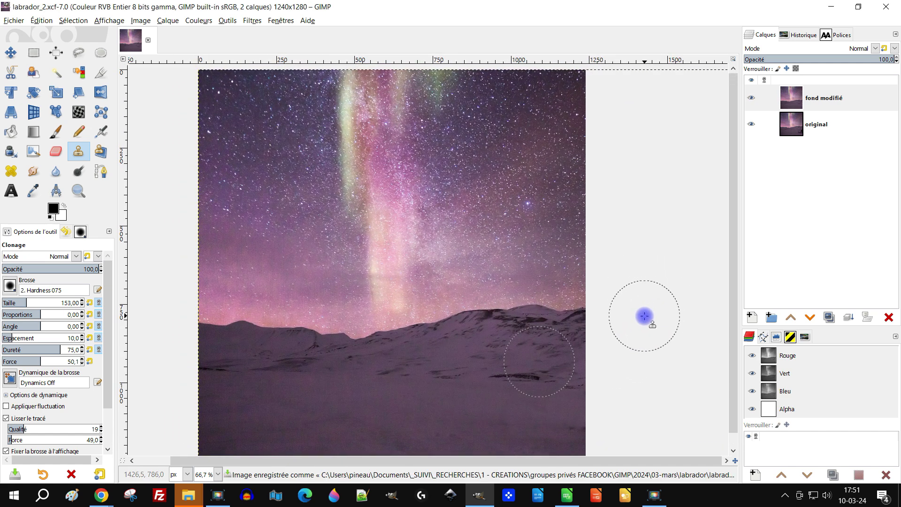
{"action": "key", "text": "minus"}
{"action": "key", "text": "space"}
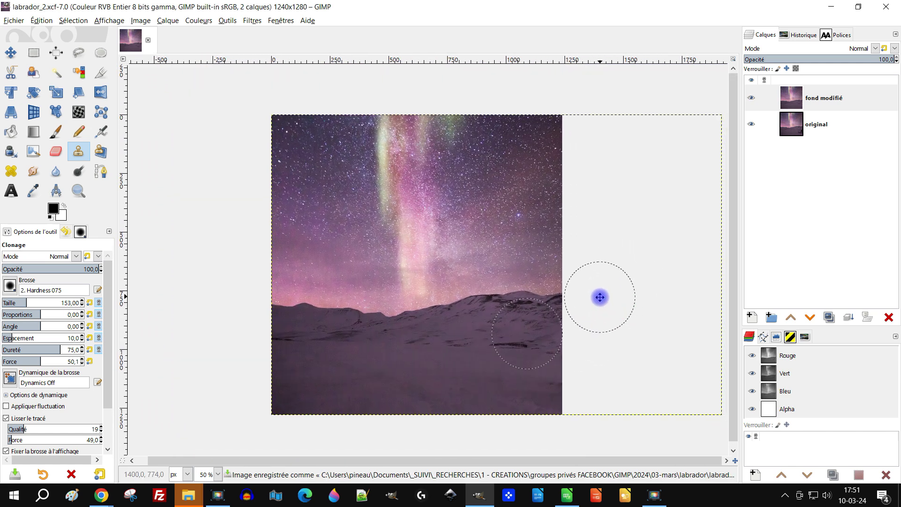
{"action": "left_click", "coordinate": [33, 52]}
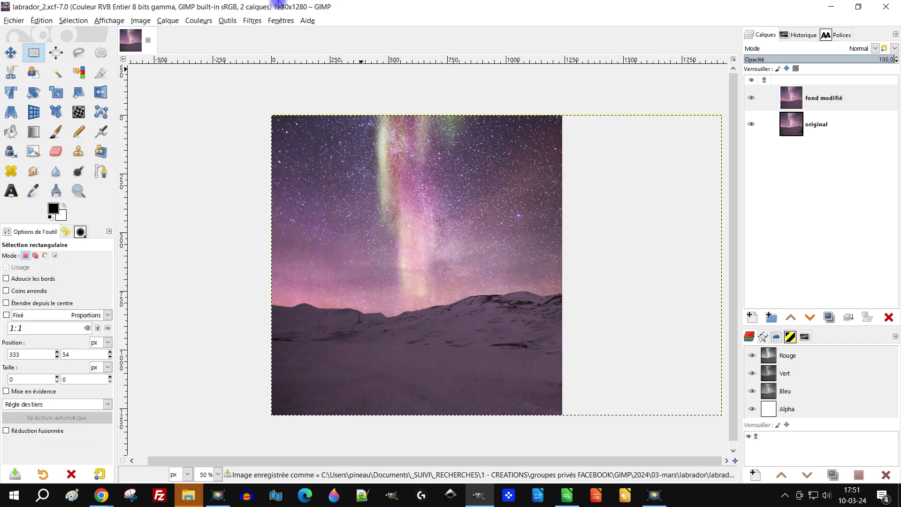
Switch to the Chrome browser and bring up the Wikimedia Commons page with the Labrador retriever portrait.
{"action": "left_click", "coordinate": [830, 7]}
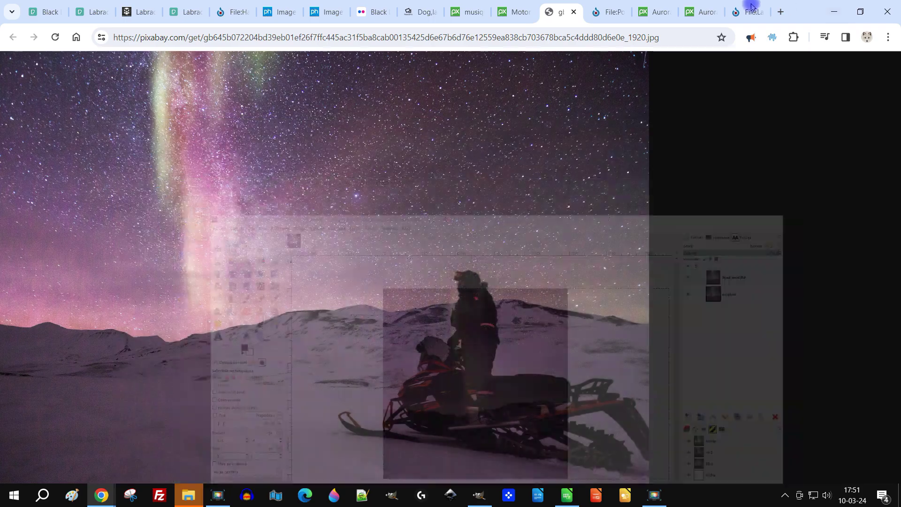
{"action": "left_click", "coordinate": [418, 15]}
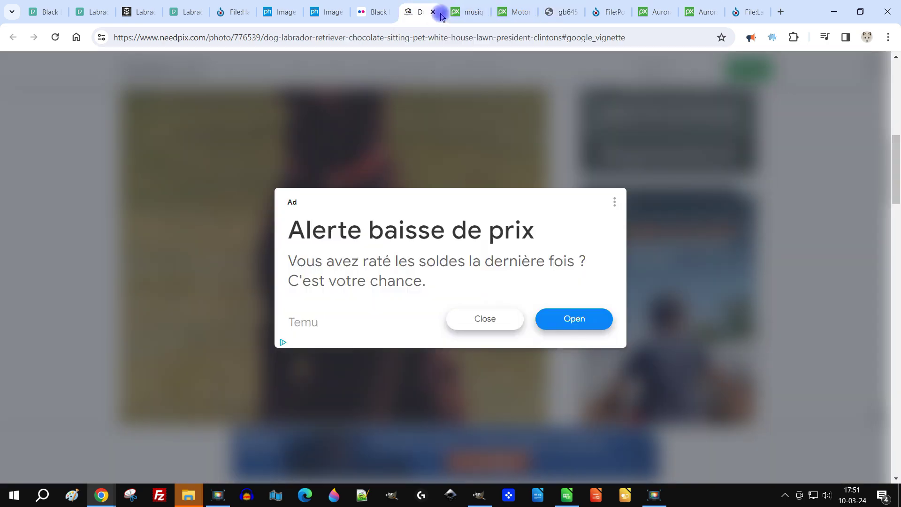
{"action": "left_click", "coordinate": [465, 15]}
{"action": "left_click", "coordinate": [553, 17]}
{"action": "left_click", "coordinate": [601, 14]}
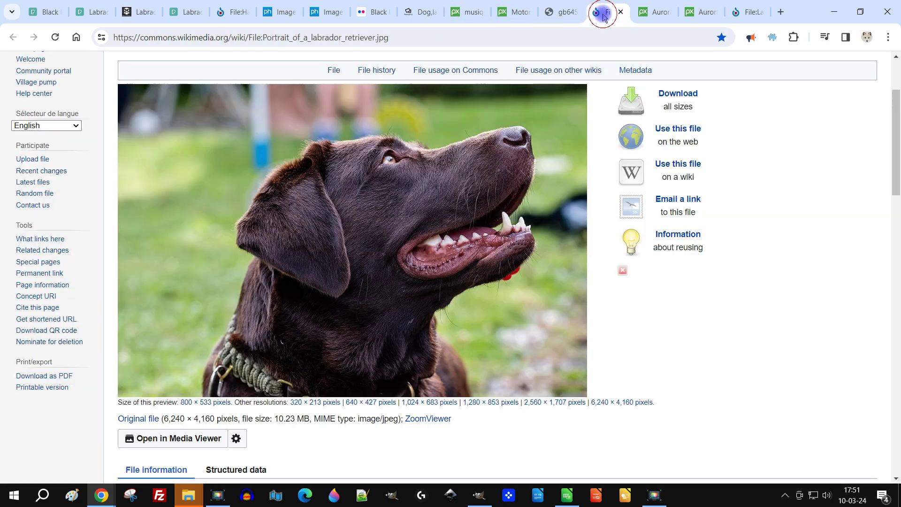
Open the 2048px version of the Labrador retriever portrait from its download options and copy the image.
{"action": "scroll", "coordinate": [319, 346], "scroll_direction": "down", "scroll_amount": 3}
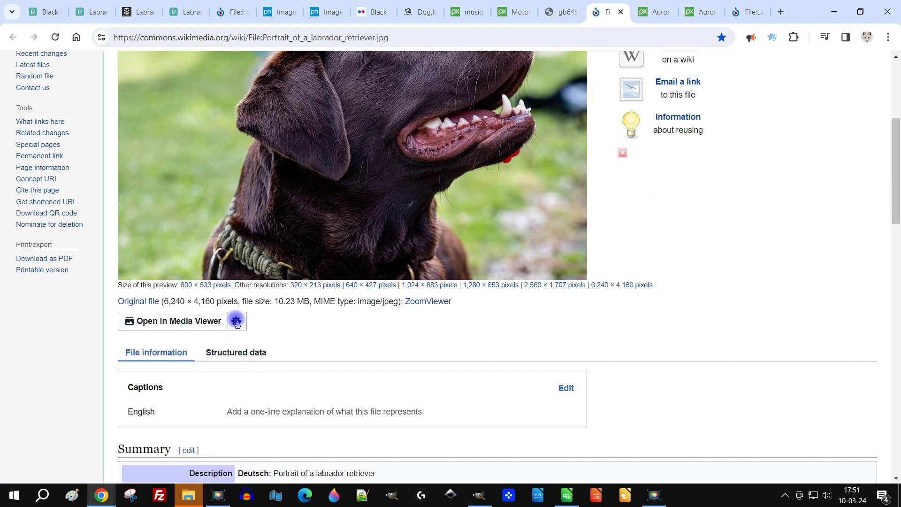
{"action": "scroll", "coordinate": [458, 322], "scroll_direction": "down", "scroll_amount": 3}
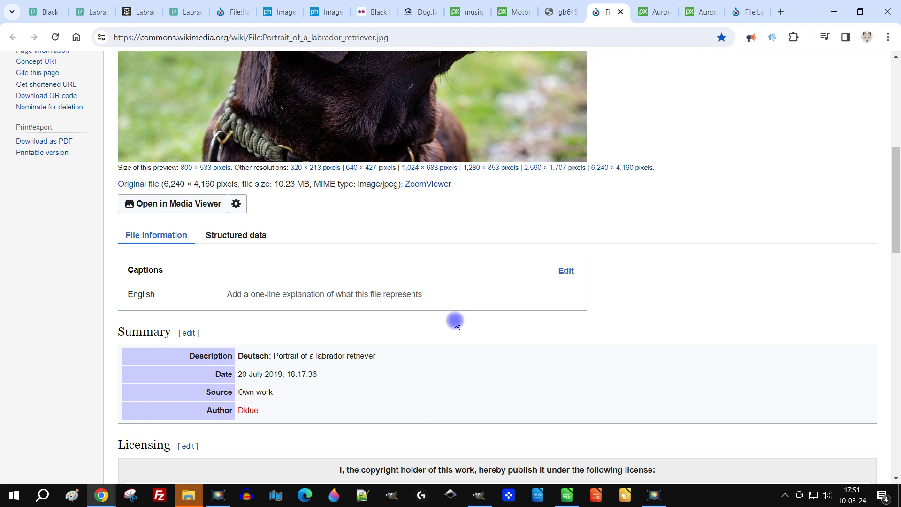
{"action": "scroll", "coordinate": [440, 290], "scroll_direction": "up", "scroll_amount": 5}
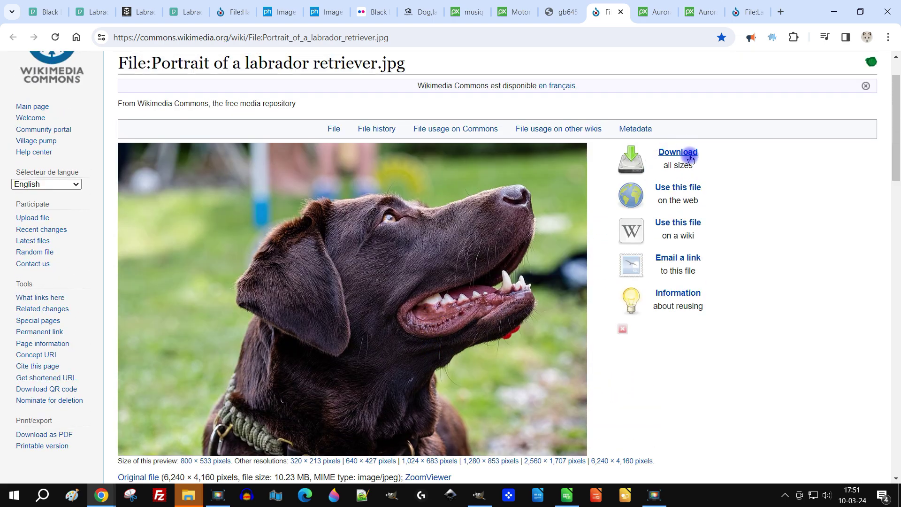
{"action": "left_click", "coordinate": [690, 160]}
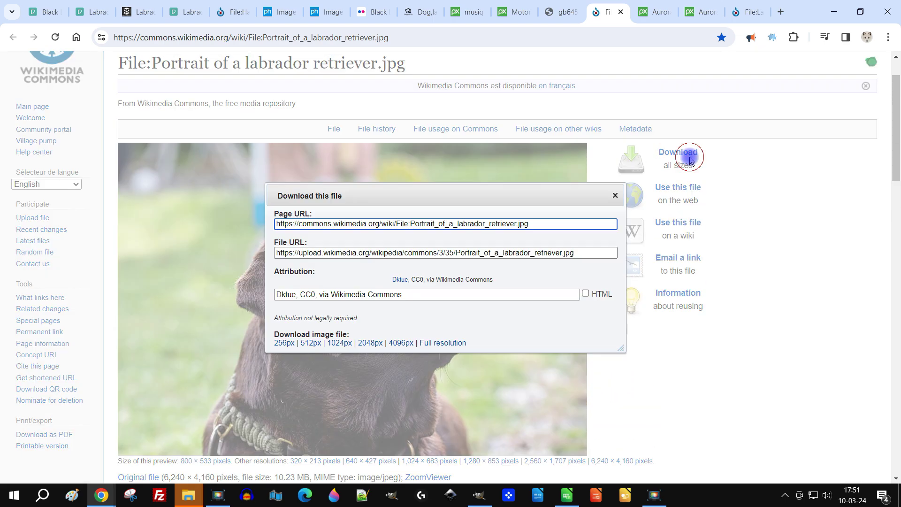
{"action": "left_click", "coordinate": [371, 343]}
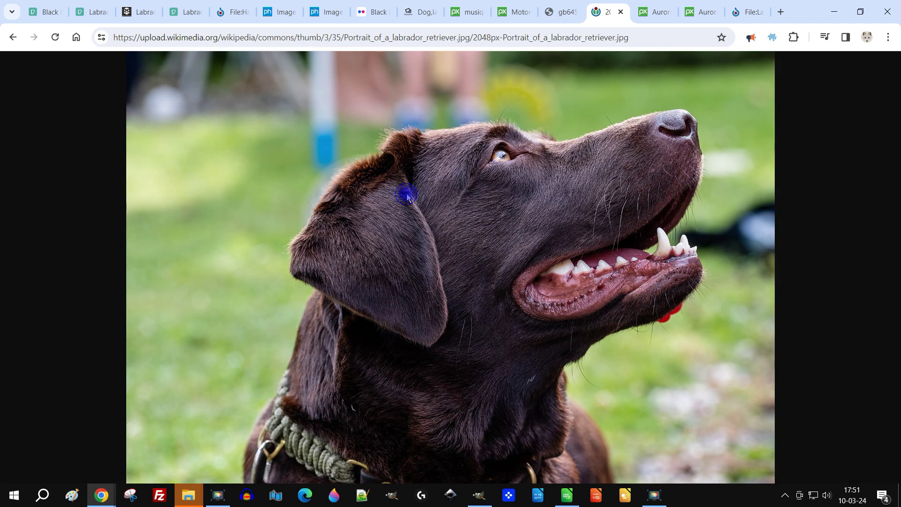
{"action": "right_click", "coordinate": [407, 193]}
{"action": "left_click", "coordinate": [460, 240]}
Switch to GIMP and paste the copied portrait as a new layer above the fond modifié layer.
{"action": "left_click", "coordinate": [480, 498]}
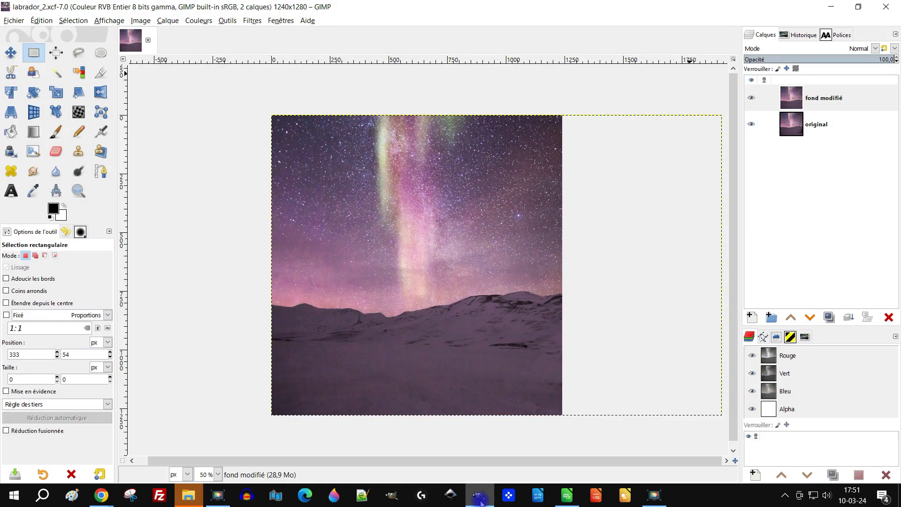
{"action": "left_click", "coordinate": [764, 98]}
{"action": "double_click", "coordinate": [813, 99]}
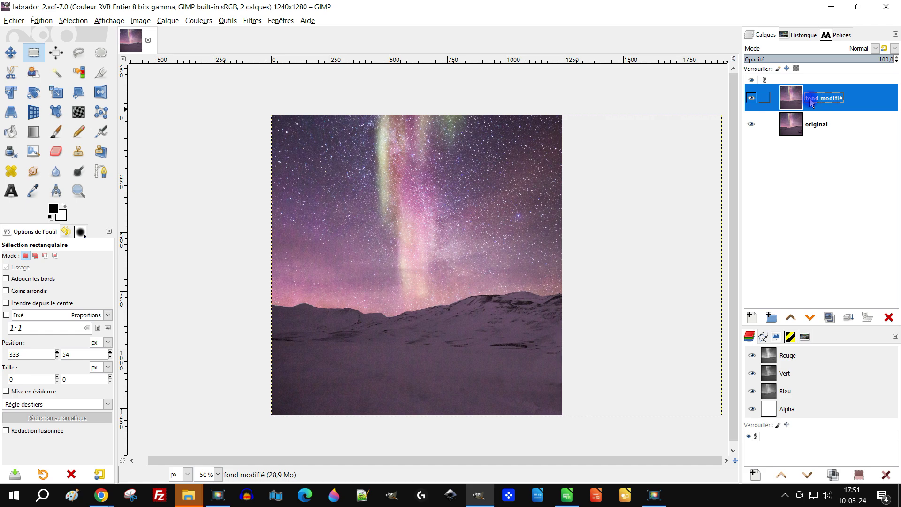
{"action": "left_click", "coordinate": [41, 21]}
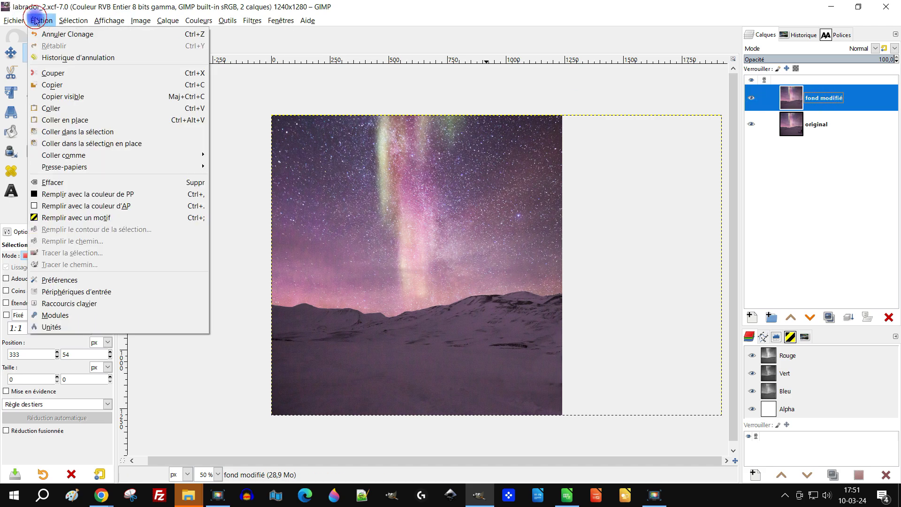
{"action": "mouse_move", "coordinate": [87, 160]}
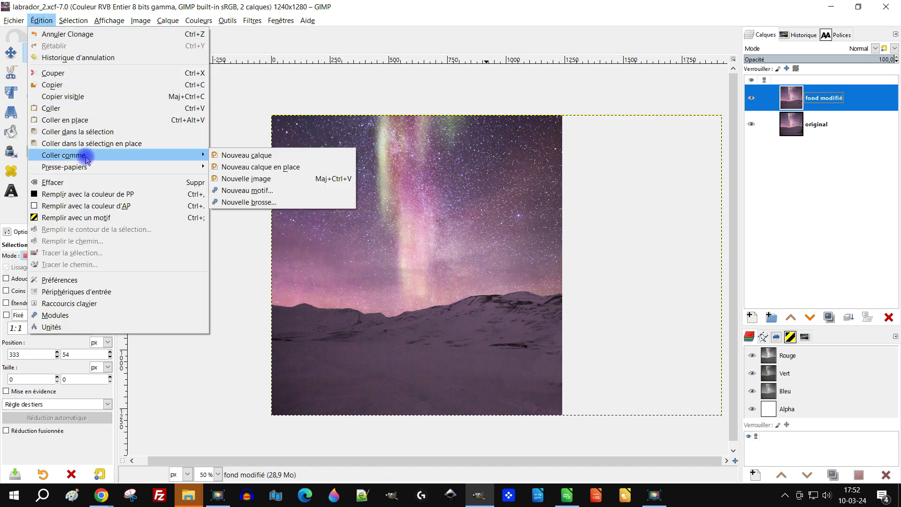
{"action": "left_click", "coordinate": [282, 154]}
Start the Scale tool on the pasted dog layer with the composited preview off and the preview image opacity at about 49.
{"action": "left_click_drag", "start_coordinate": [580, 287], "coordinate": [542, 266]}
{"action": "left_click_drag", "start_coordinate": [491, 235], "coordinate": [471, 247]}
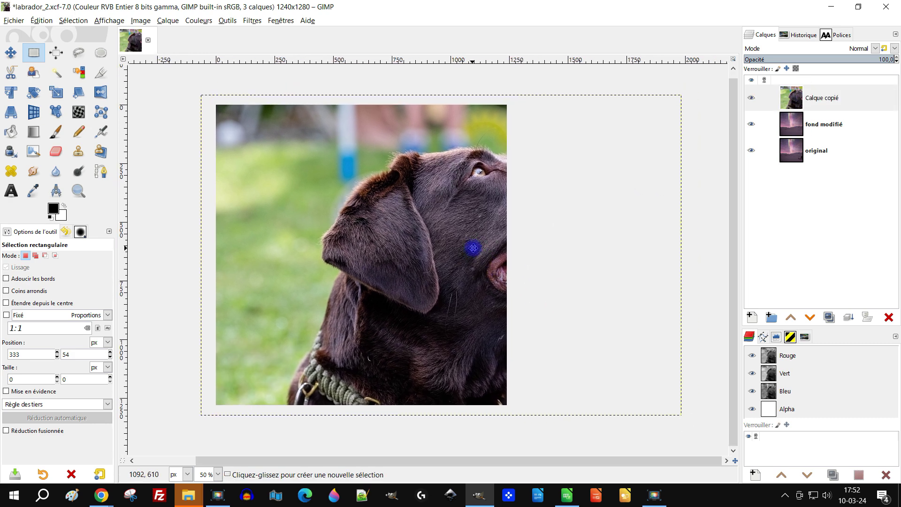
{"action": "mouse_move", "coordinate": [528, 206]}
{"action": "left_mouse_down"}
{"action": "mouse_move", "coordinate": [531, 195]}
{"action": "mouse_move", "coordinate": [537, 203]}
{"action": "left_mouse_up"}
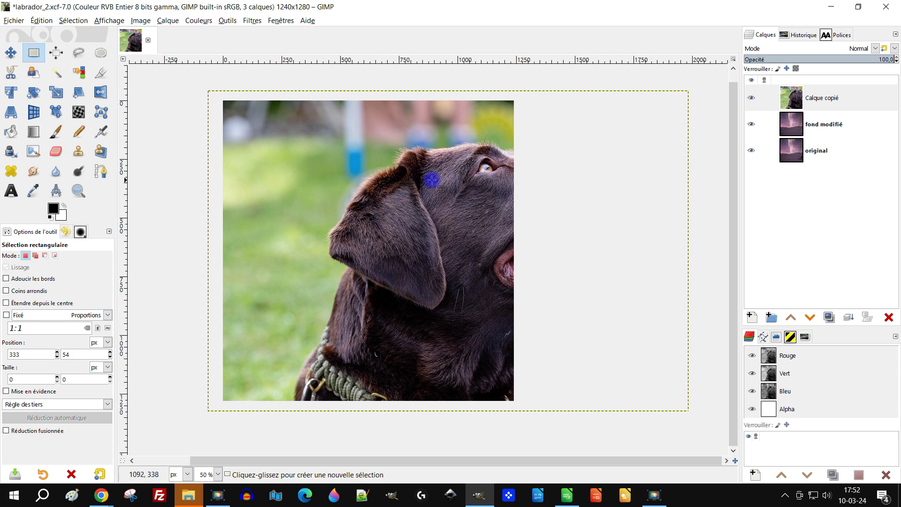
{"action": "left_click", "coordinate": [56, 96]}
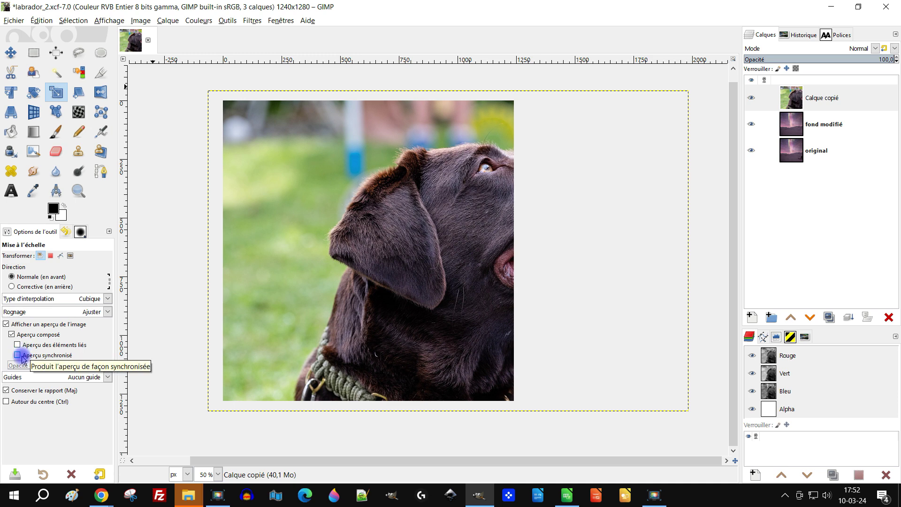
{"action": "left_click", "coordinate": [13, 335]}
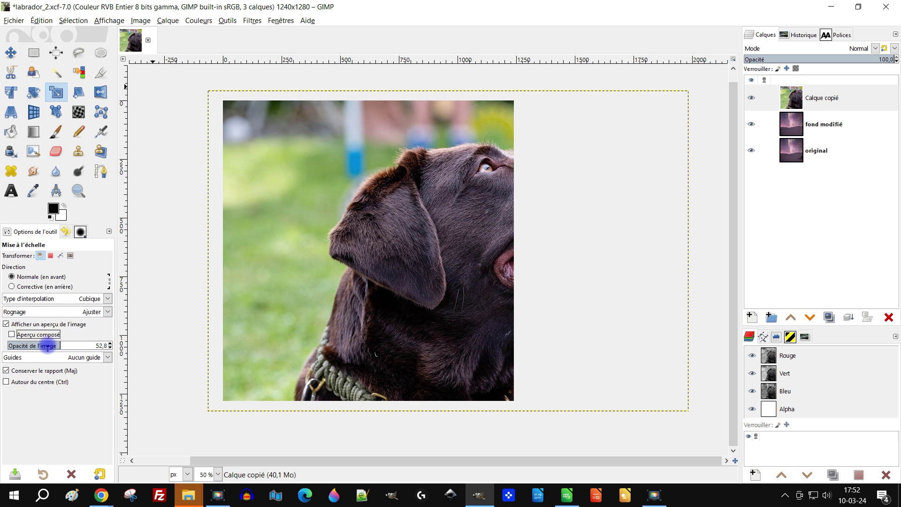
{"action": "left_click", "coordinate": [387, 235]}
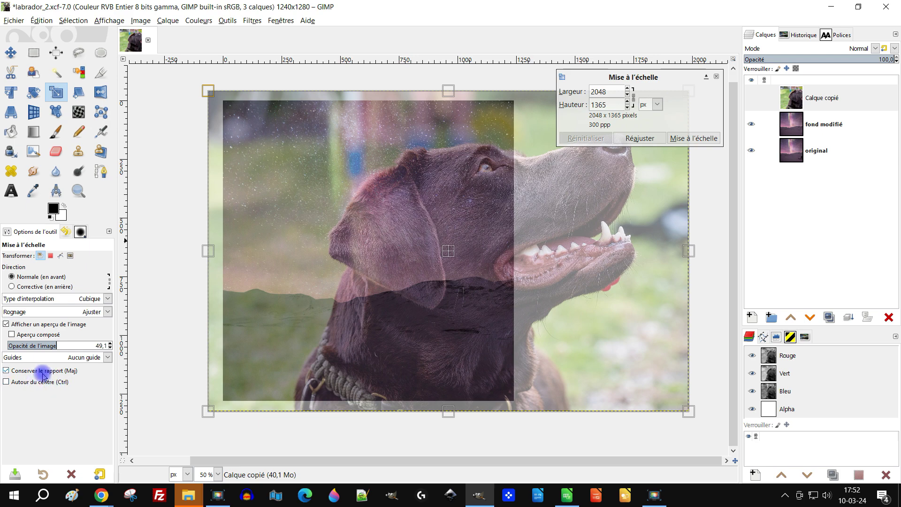
Scale the dog layer down proportionally to about 1055 × 703 px and move it to the lower left of the landscape.
{"action": "left_click_drag", "start_coordinate": [210, 93], "coordinate": [327, 161]}
{"action": "left_click_drag", "start_coordinate": [510, 292], "coordinate": [387, 291]}
{"action": "left_click_drag", "start_coordinate": [200, 165], "coordinate": [316, 235]}
{"action": "left_click_drag", "start_coordinate": [428, 315], "coordinate": [326, 324]}
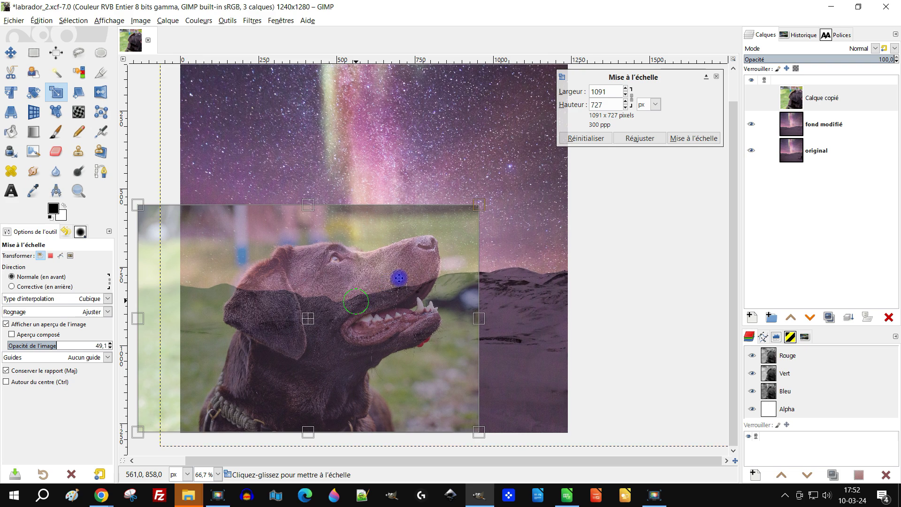
{"action": "scroll", "coordinate": [380, 289], "scroll_direction": "up", "scroll_amount": 1, "text": "ctrl"}
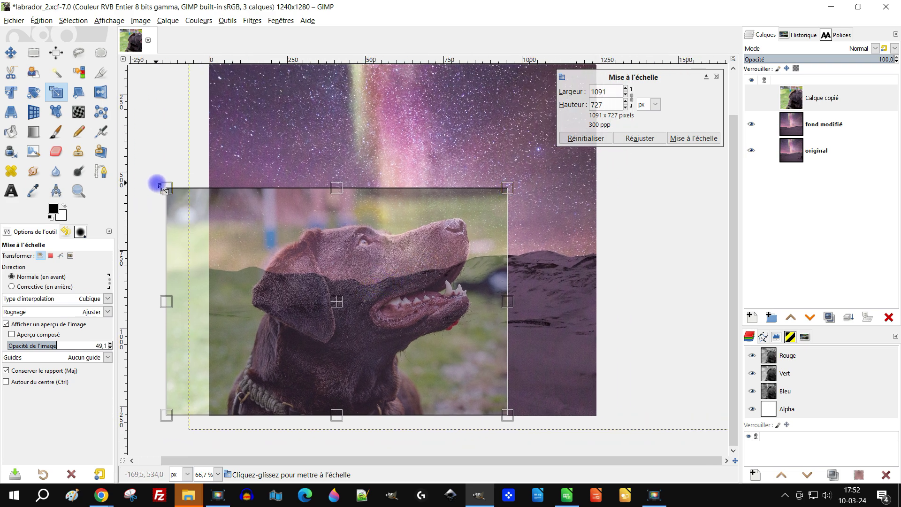
{"action": "left_click_drag", "start_coordinate": [162, 187], "coordinate": [171, 193]}
{"action": "scroll", "coordinate": [346, 255], "scroll_direction": "down", "scroll_amount": 2, "text": "ctrl"}
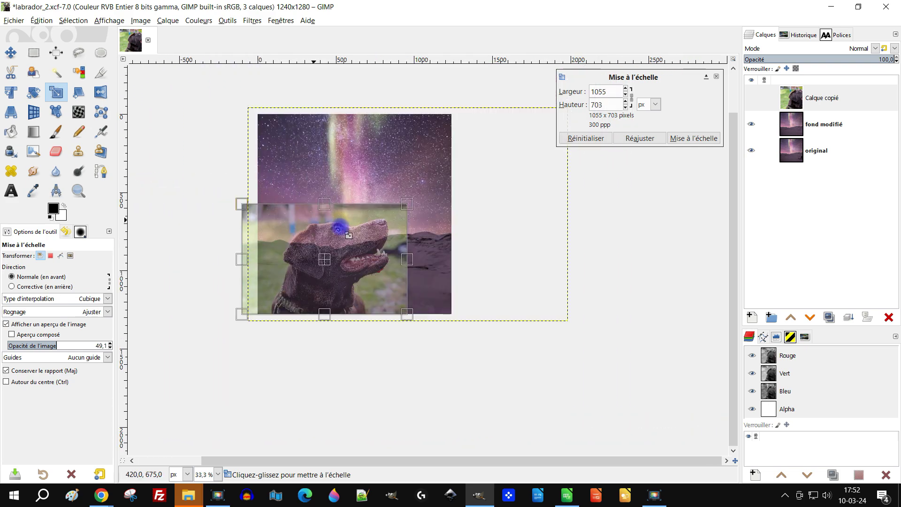
Reduce the dog layer proportionally to about 999 × 666 px, keeping its lower edge on the image's bottom border.
{"action": "scroll", "coordinate": [284, 284], "scroll_direction": "up", "scroll_amount": 1, "text": "ctrl"}
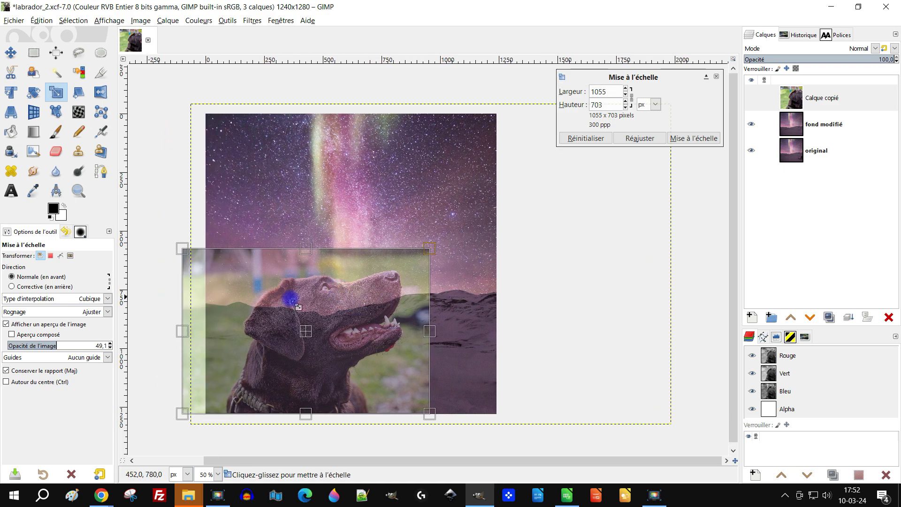
{"action": "mouse_move", "coordinate": [181, 254]}
{"action": "left_mouse_down"}
{"action": "mouse_move", "coordinate": [165, 254]}
{"action": "mouse_move", "coordinate": [182, 268]}
{"action": "left_mouse_up"}
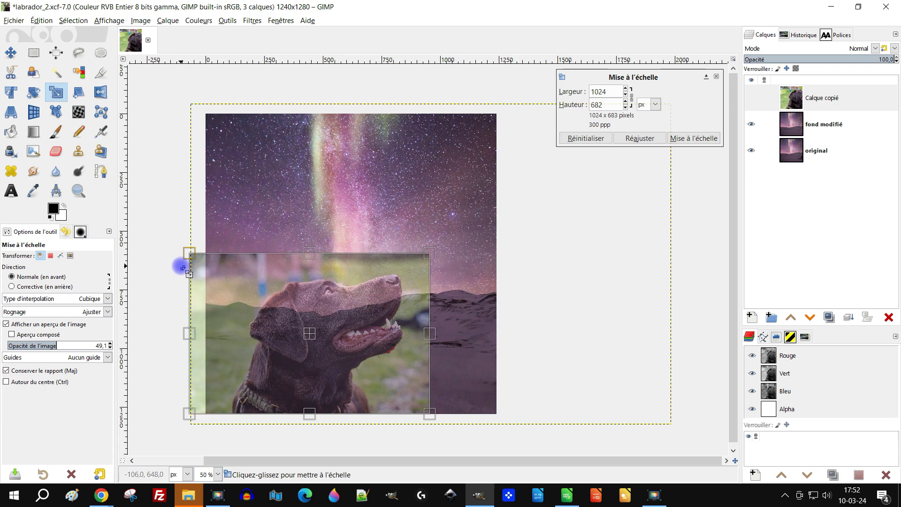
{"action": "left_click_drag", "start_coordinate": [292, 268], "coordinate": [268, 258]}
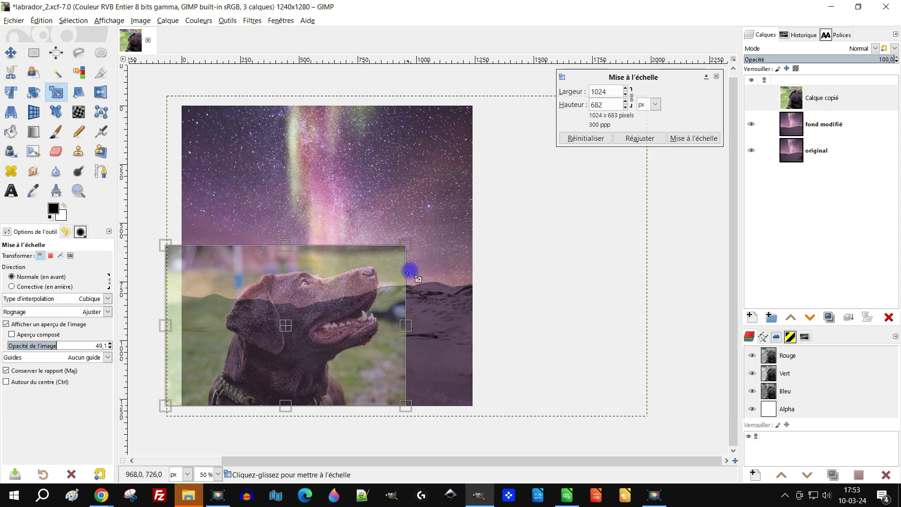
{"action": "left_click_drag", "start_coordinate": [407, 248], "coordinate": [401, 250]}
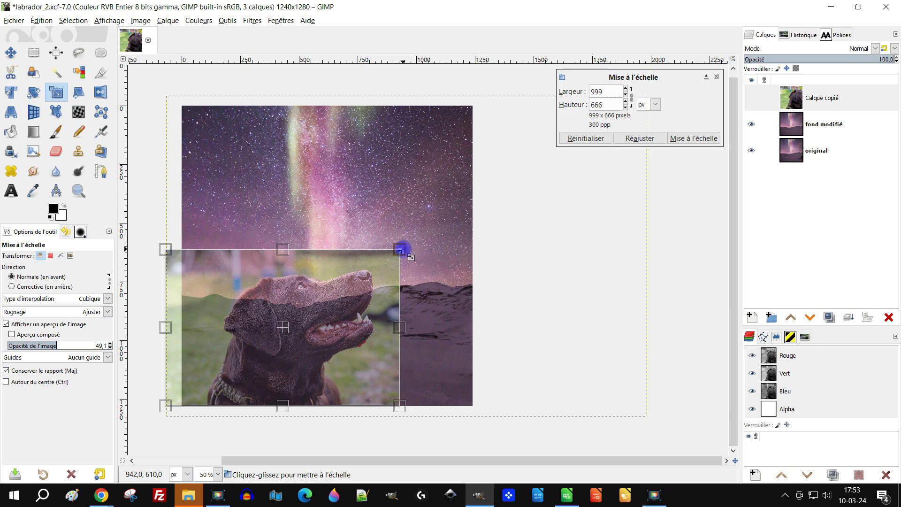
Shift the dog farther left, reduce its layer to about 981 × 654 px flush with the image's bottom edge, and apply the scaling.
{"action": "left_click_drag", "start_coordinate": [287, 328], "coordinate": [269, 329]}
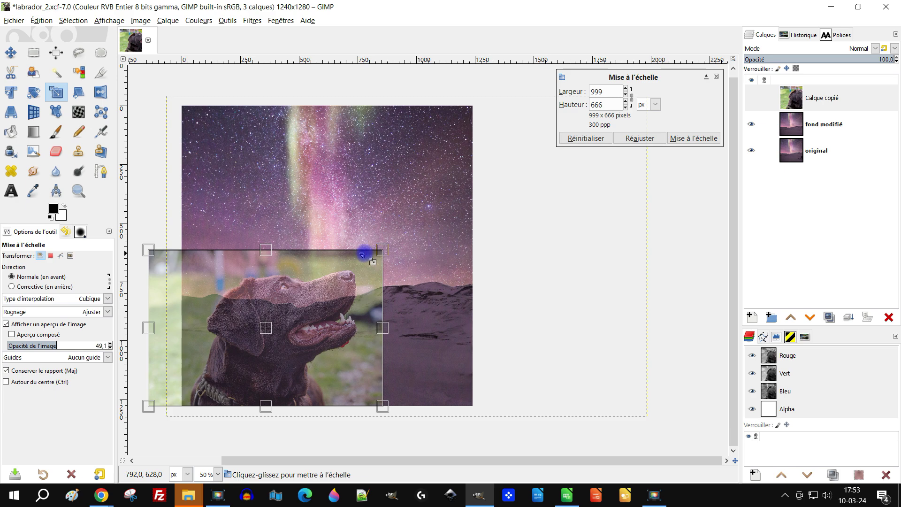
{"action": "left_click_drag", "start_coordinate": [264, 249], "coordinate": [265, 253]}
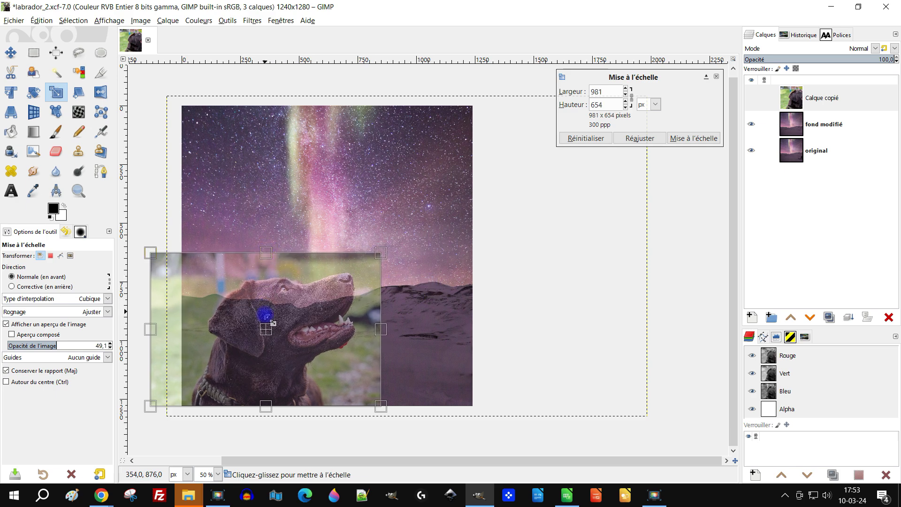
{"action": "left_click_drag", "start_coordinate": [263, 322], "coordinate": [258, 328]}
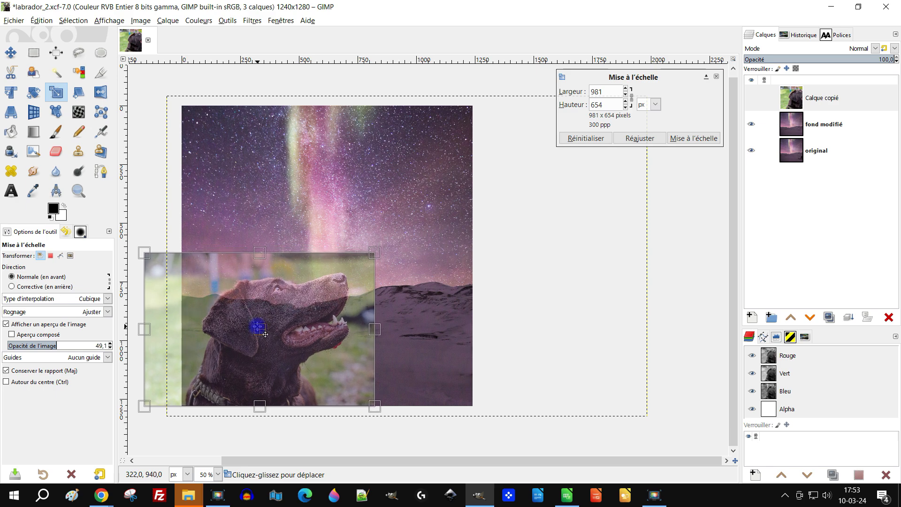
{"action": "scroll", "coordinate": [245, 408], "scroll_direction": "up", "scroll_amount": 2}
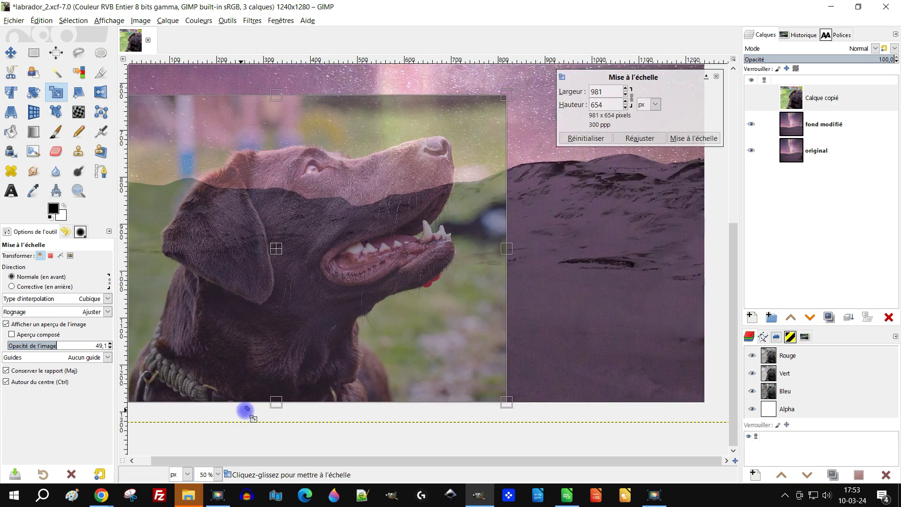
{"action": "scroll", "coordinate": [264, 405], "scroll_direction": "up", "scroll_amount": 4}
{"action": "scroll", "coordinate": [349, 368], "scroll_direction": "down", "scroll_amount": 3}
{"action": "left_click", "coordinate": [684, 140]}
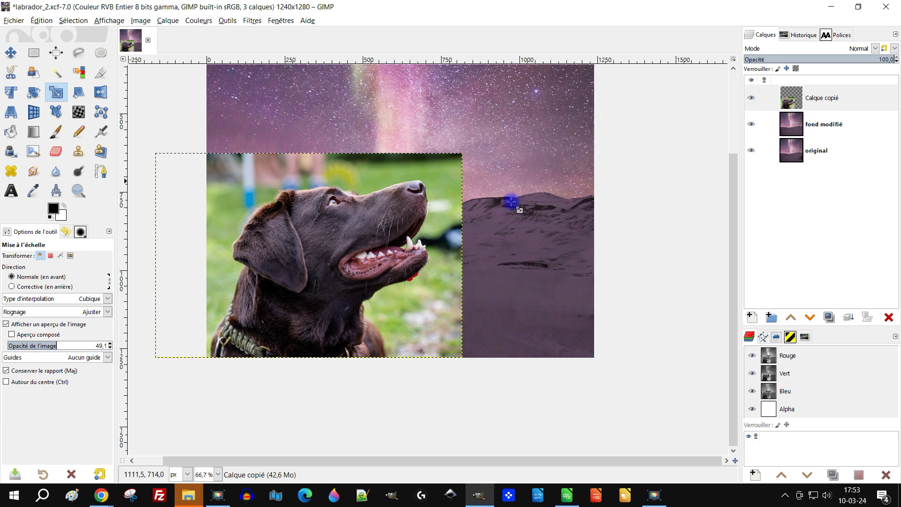
Rename the pasted dog layer as LABRADOR in capitals.
{"action": "right_click", "coordinate": [801, 99]}
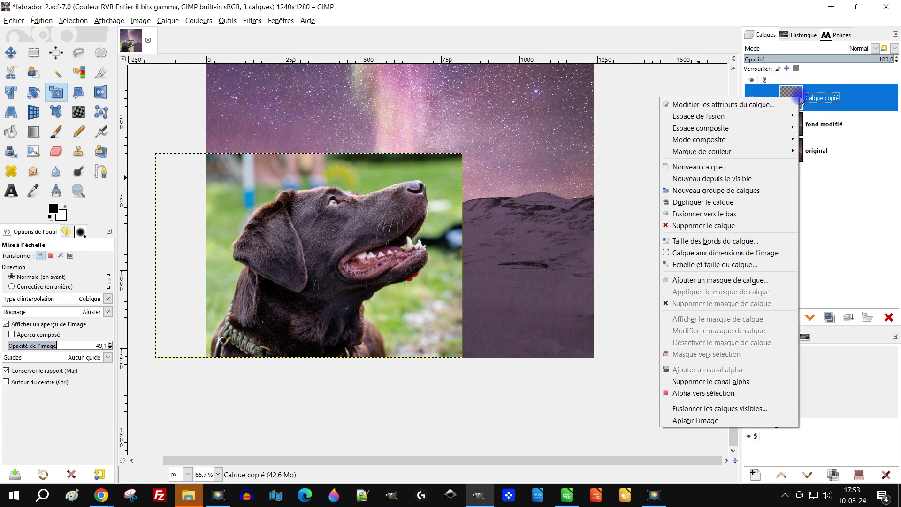
{"action": "left_click", "coordinate": [843, 105]}
{"action": "double_click", "coordinate": [823, 107]}
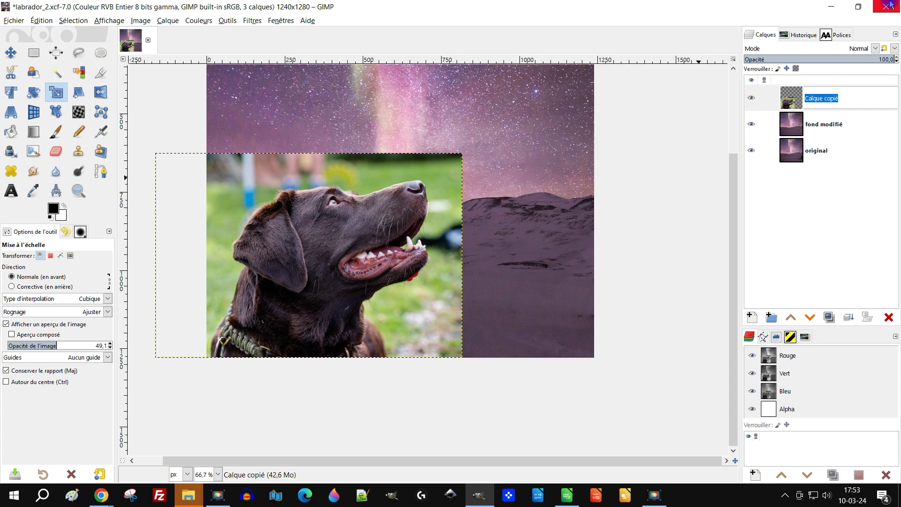
{"action": "type", "text": "ch"}
{"action": "key", "text": "BackSpace"}
{"action": "key", "text": "BackSpace"}
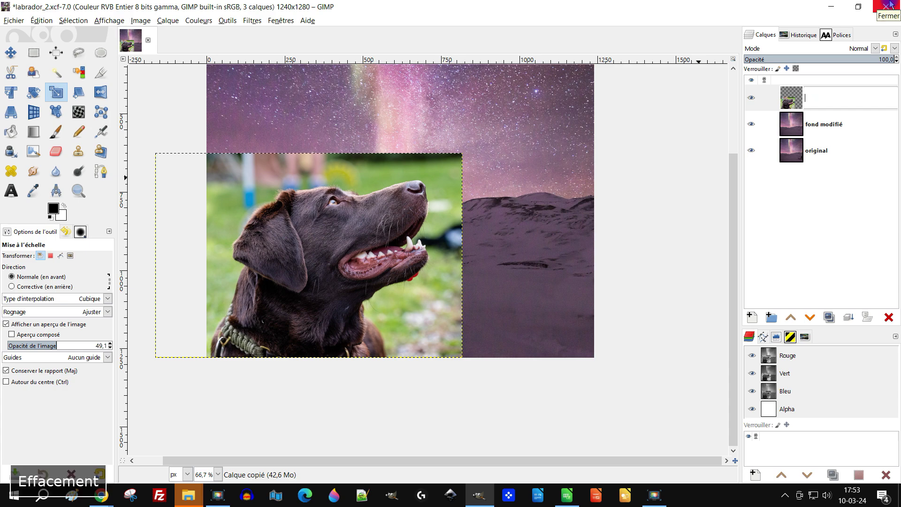
{"action": "key", "text": "Caps_Lock"}
{"action": "type", "text": "LABRADOR"}
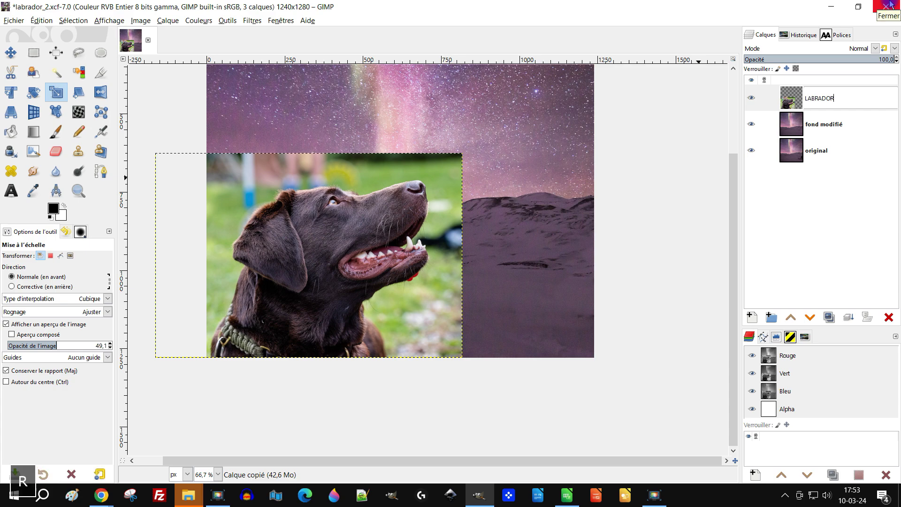
{"action": "key", "text": "Return"}
Rename the dog layer in lowercase as labrador.
{"action": "key", "text": "F2"}
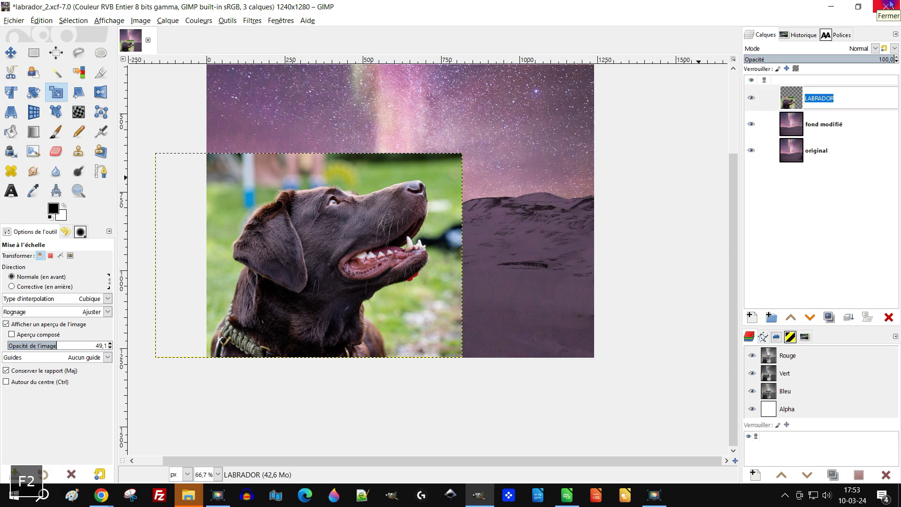
{"action": "type", "text": "A"}
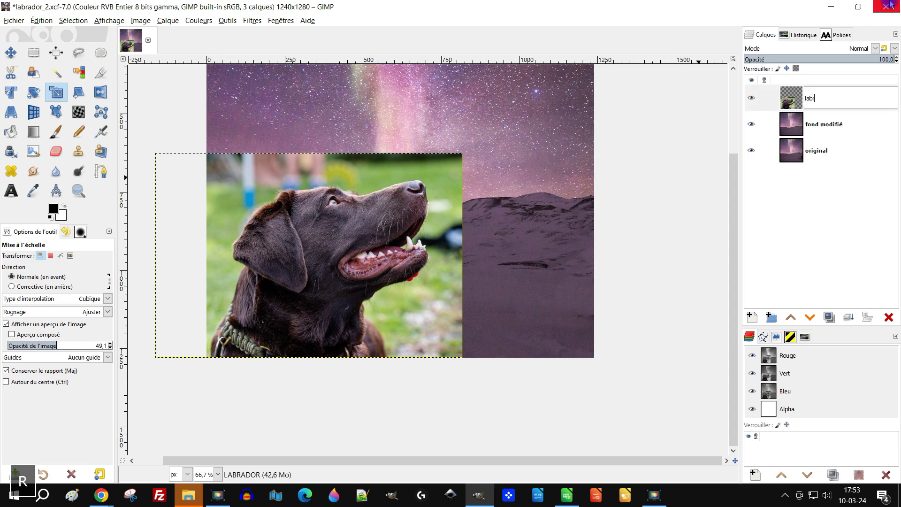
{"action": "key", "text": "Return"}
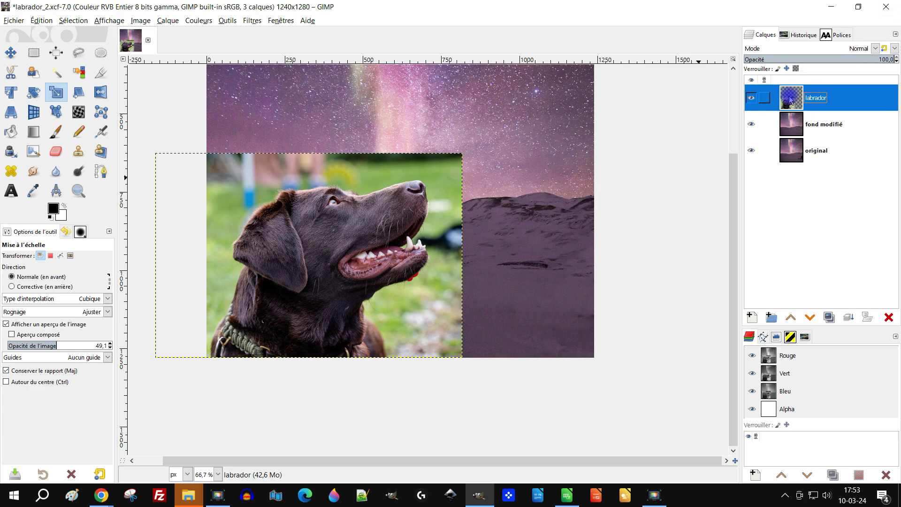
Create a layer group named GC LABRADOR above the dog photo and move the labrador layer into it.
{"action": "left_click", "coordinate": [772, 317]}
{"action": "double_click", "coordinate": [829, 97]}
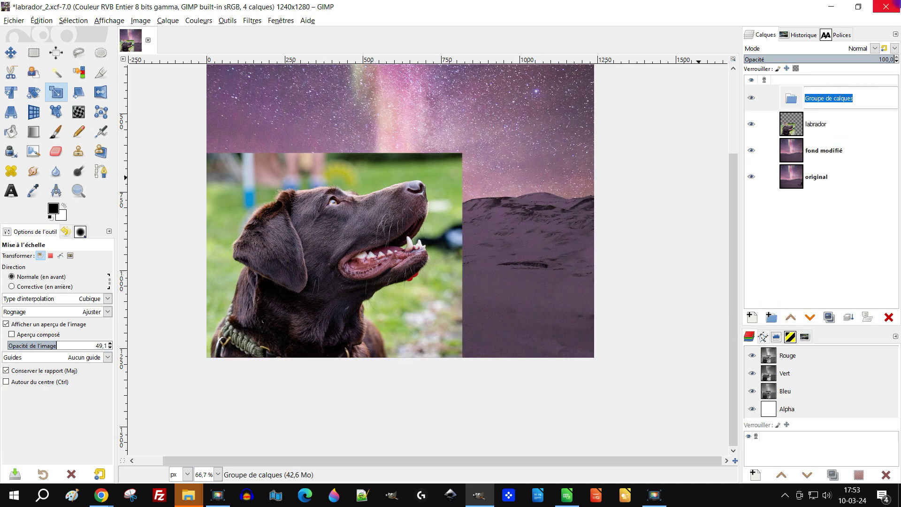
{"action": "key", "text": "Caps_Lock"}
{"action": "type", "text": "GC "}
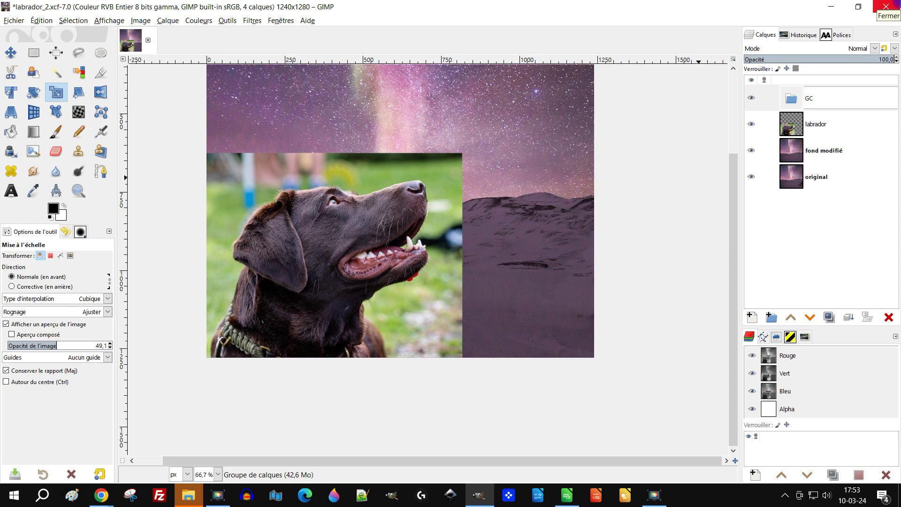
{"action": "type", "text": "LABRADOR"}
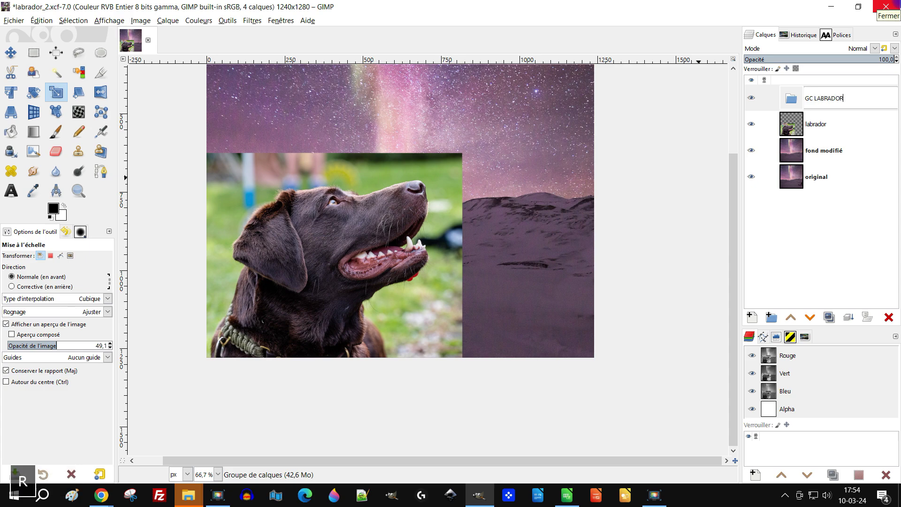
{"action": "key", "text": "Return"}
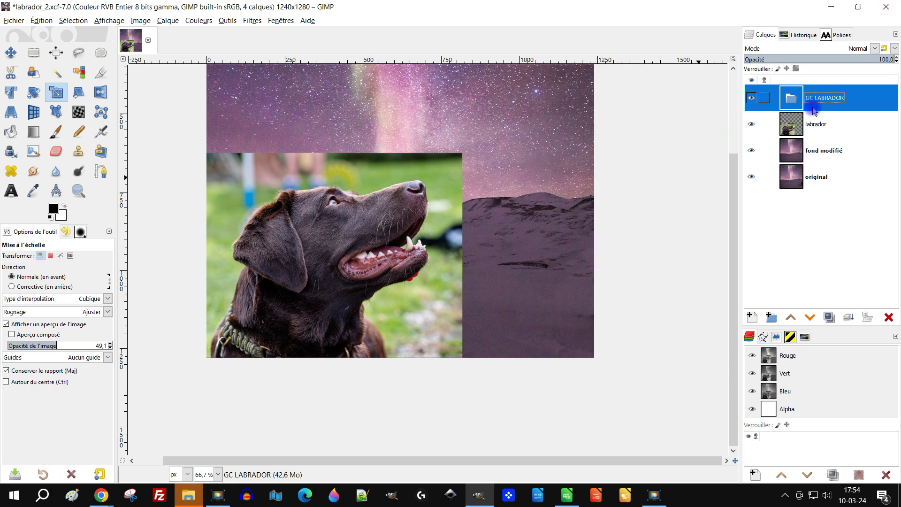
{"action": "left_click", "coordinate": [796, 122]}
{"action": "left_click_drag", "start_coordinate": [797, 122], "coordinate": [791, 97]}
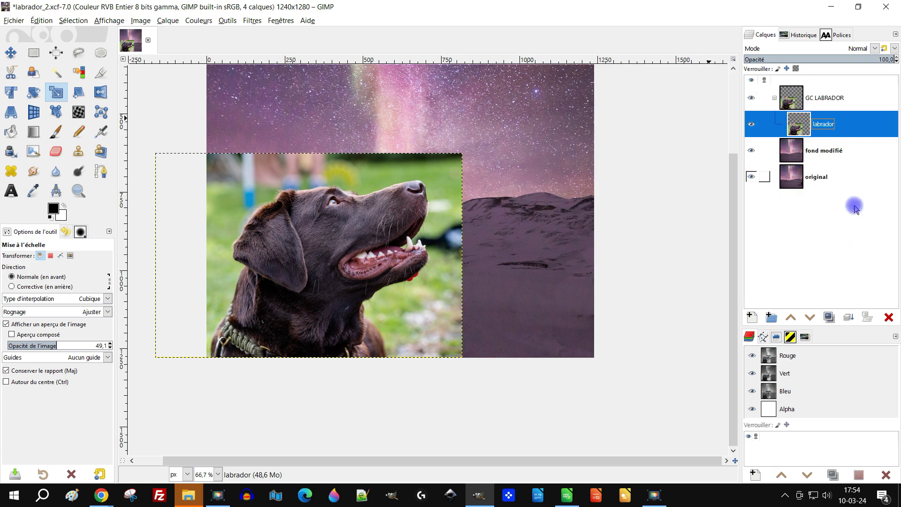
Create a nested layer group inside GC LABRADOR, name it GC LABRADOR as well, and move the labrador layer into it.
{"action": "left_click", "coordinate": [774, 321]}
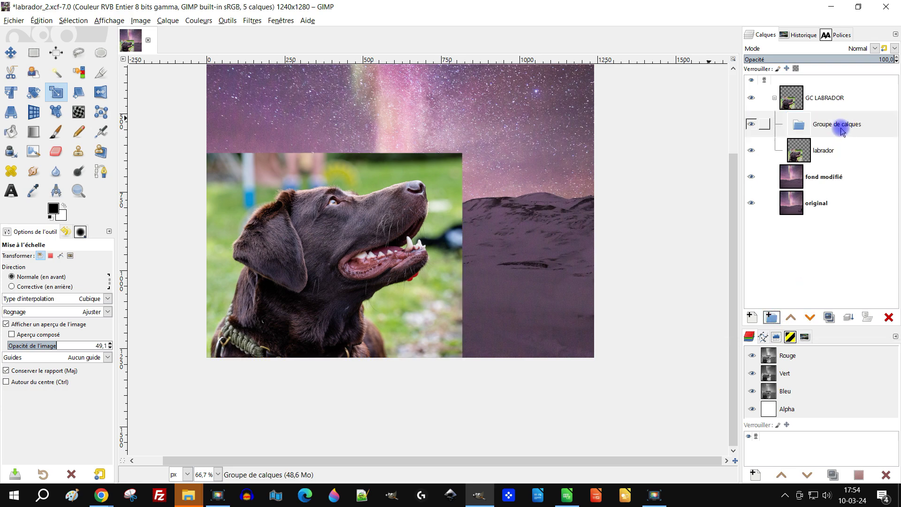
{"action": "key", "text": "Caps_Lock"}
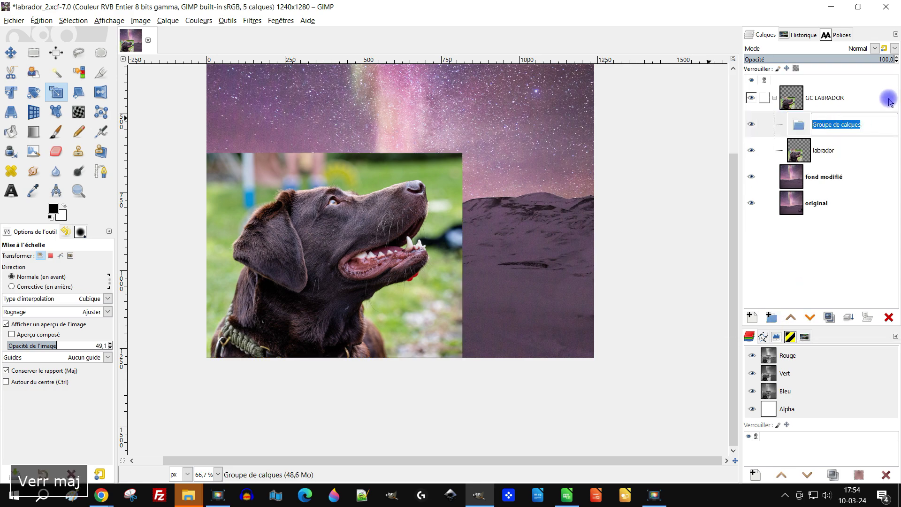
{"action": "type", "text": "G"}
{"action": "key", "text": "BackSpace"}
{"action": "key", "text": "BackSpace"}
{"action": "key", "text": "Caps_Lock"}
{"action": "type", "text": "GC "}
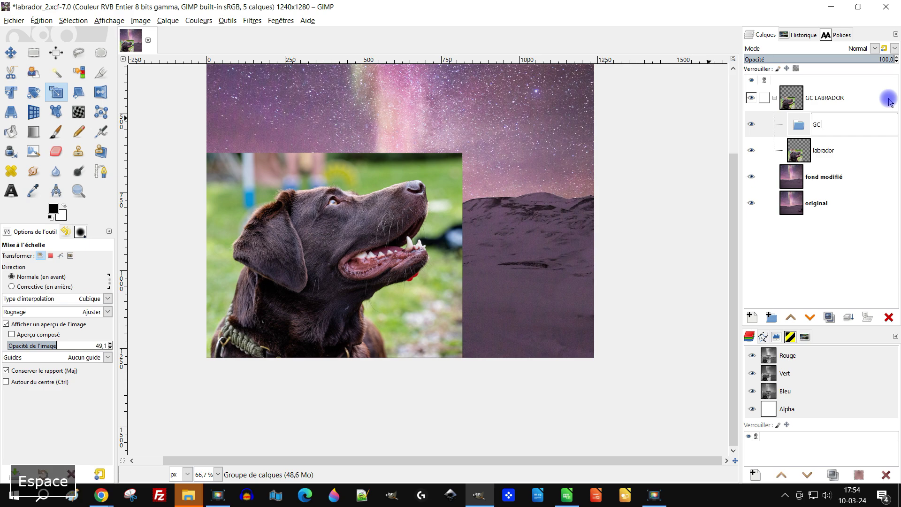
{"action": "type", "text": "LA"}
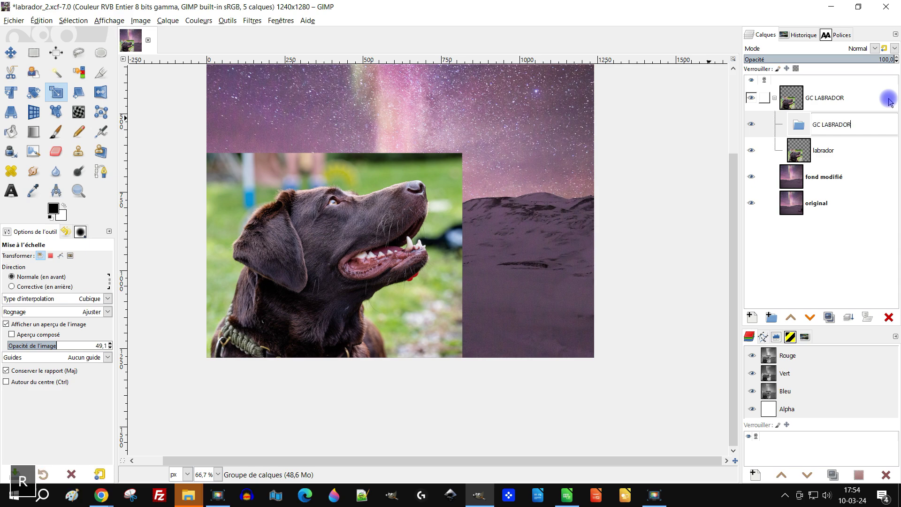
{"action": "type", "text": "BRADOR"}
{"action": "key", "text": "Return"}
{"action": "left_click", "coordinate": [784, 151]}
{"action": "left_click_drag", "start_coordinate": [784, 151], "coordinate": [804, 126]}
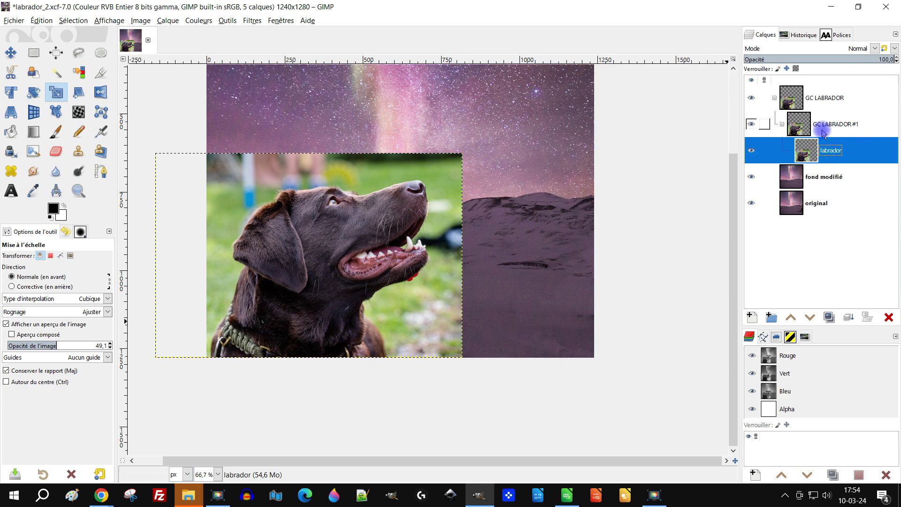
Rename the nested group that holds the labrador layer as GC LABRADOR SEUL.
{"action": "right_click", "coordinate": [807, 128]}
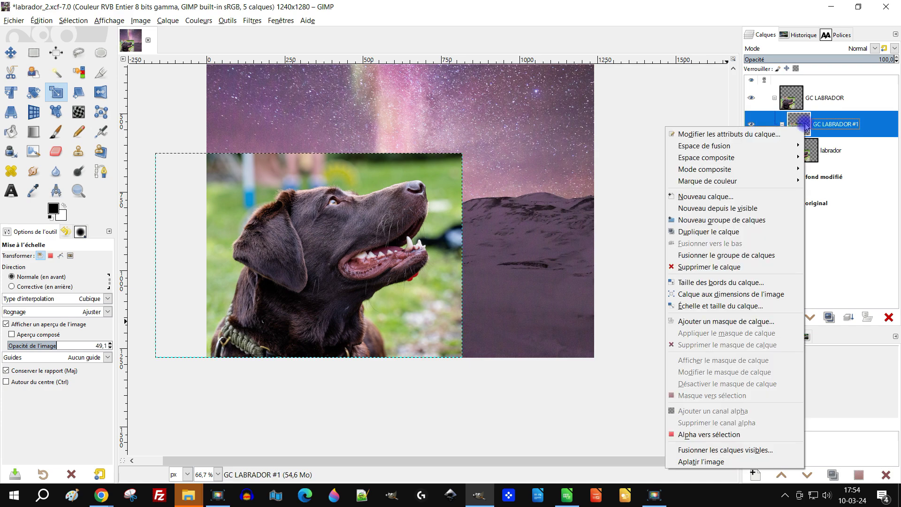
{"action": "left_click", "coordinate": [835, 130]}
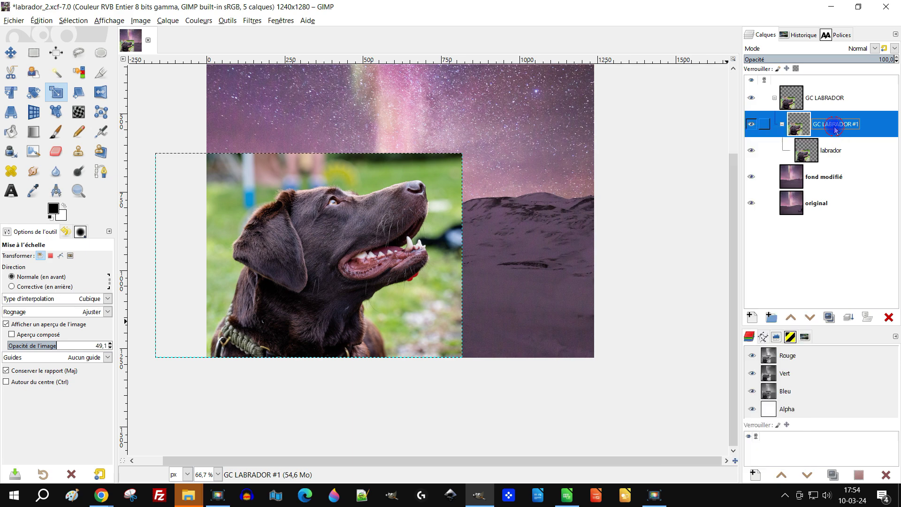
{"action": "left_click", "coordinate": [864, 125]}
{"action": "key", "text": "BackSpace"}
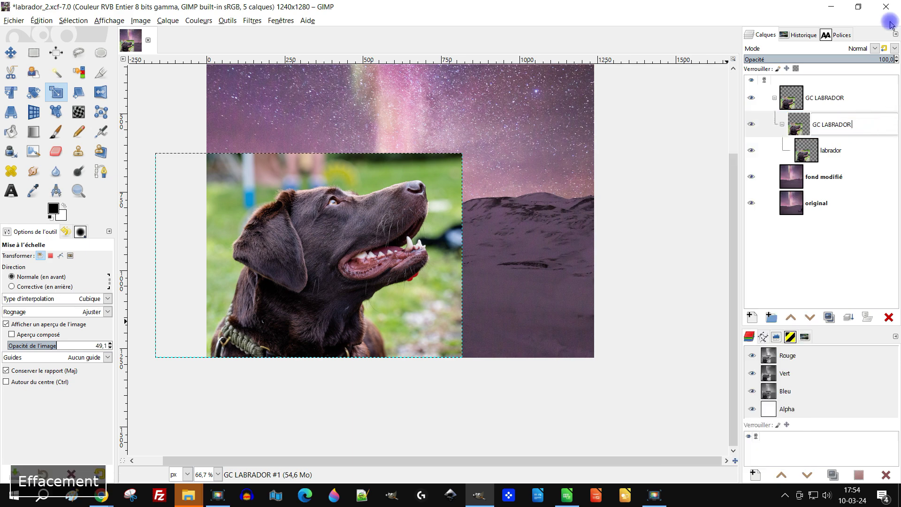
{"action": "type", "text": "S"}
{"action": "key", "text": "Return"}
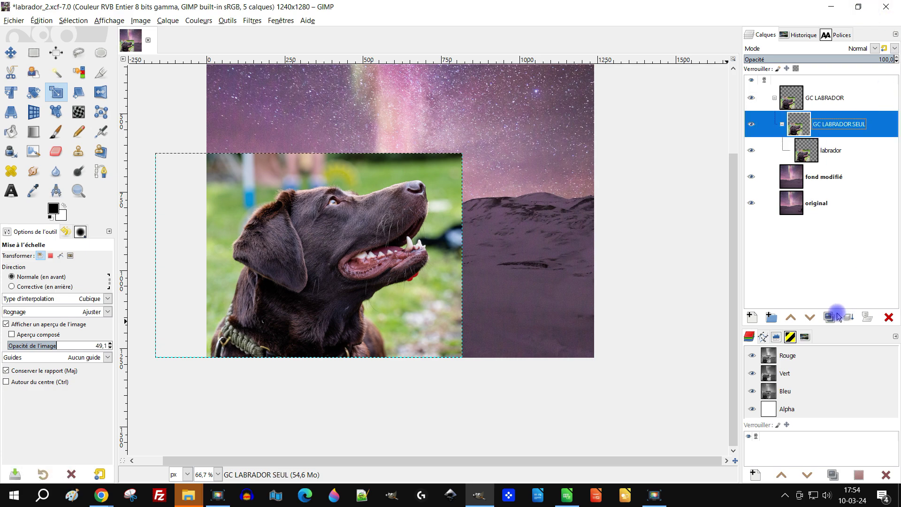
Add a white, full-opacity layer mask to the GC LABRADOR SEUL group.
{"action": "left_click", "coordinate": [866, 318]}
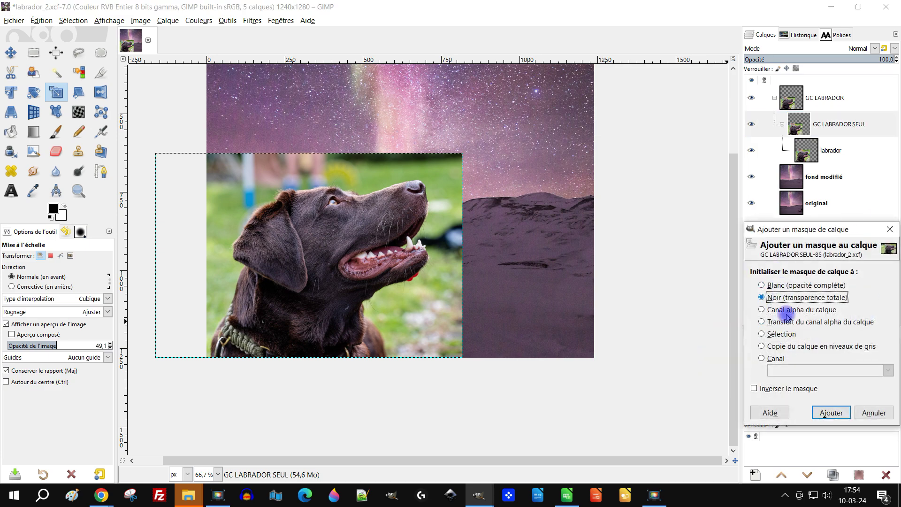
{"action": "left_click", "coordinate": [785, 285]}
{"action": "left_click", "coordinate": [829, 414]}
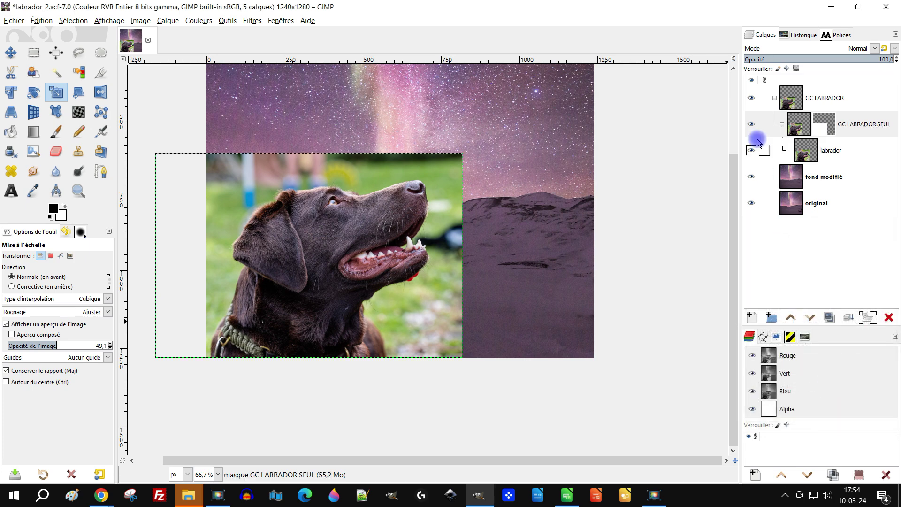
Paint black on the GC LABRADOR SEUL mask with the Paintbrush to roughly hide the photo background around the dog.
{"action": "left_click", "coordinate": [54, 135]}
{"action": "left_click", "coordinate": [53, 210]}
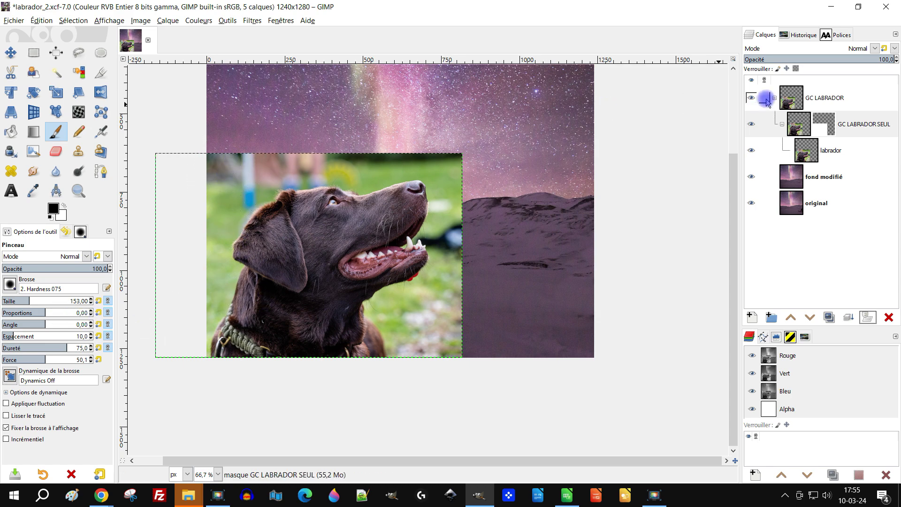
{"action": "left_click", "coordinate": [832, 130]}
{"action": "mouse_move", "coordinate": [817, 134]}
{"action": "left_mouse_down"}
{"action": "mouse_move", "coordinate": [502, 211]}
{"action": "mouse_move", "coordinate": [187, 148]}
{"action": "mouse_move", "coordinate": [216, 141]}
{"action": "mouse_move", "coordinate": [213, 161]}
{"action": "mouse_move", "coordinate": [258, 150]}
{"action": "mouse_move", "coordinate": [463, 148]}
{"action": "mouse_move", "coordinate": [477, 207]}
{"action": "mouse_move", "coordinate": [459, 306]}
{"action": "mouse_move", "coordinate": [418, 358]}
{"action": "mouse_move", "coordinate": [465, 348]}
{"action": "mouse_move", "coordinate": [469, 252]}
{"action": "mouse_move", "coordinate": [458, 175]}
{"action": "mouse_move", "coordinate": [474, 209]}
{"action": "left_mouse_up"}
{"action": "mouse_move", "coordinate": [169, 175]}
{"action": "left_mouse_down"}
{"action": "mouse_move", "coordinate": [184, 191]}
{"action": "mouse_move", "coordinate": [185, 267]}
{"action": "mouse_move", "coordinate": [206, 182]}
{"action": "mouse_move", "coordinate": [186, 268]}
{"action": "mouse_move", "coordinate": [204, 191]}
{"action": "mouse_move", "coordinate": [201, 228]}
{"action": "mouse_move", "coordinate": [221, 185]}
{"action": "mouse_move", "coordinate": [233, 184]}
{"action": "mouse_move", "coordinate": [194, 227]}
{"action": "mouse_move", "coordinate": [179, 271]}
{"action": "mouse_move", "coordinate": [203, 282]}
{"action": "mouse_move", "coordinate": [184, 319]}
{"action": "mouse_move", "coordinate": [213, 269]}
{"action": "mouse_move", "coordinate": [199, 234]}
{"action": "mouse_move", "coordinate": [255, 169]}
{"action": "mouse_move", "coordinate": [296, 155]}
{"action": "mouse_move", "coordinate": [444, 154]}
{"action": "mouse_move", "coordinate": [458, 171]}
{"action": "mouse_move", "coordinate": [448, 301]}
{"action": "mouse_move", "coordinate": [401, 322]}
{"action": "mouse_move", "coordinate": [421, 364]}
{"action": "left_mouse_up"}
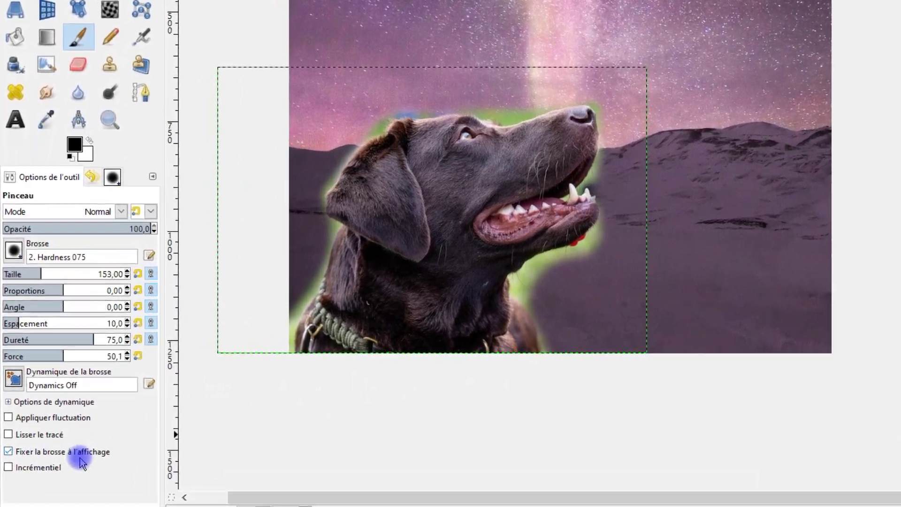
Paint out the green fringe beneath the dog's jaw and beside its open mouth, lowering the brush opacity to 29.2.
{"action": "scroll", "coordinate": [557, 277], "scroll_direction": "up", "scroll_amount": 3}
{"action": "mouse_move", "coordinate": [539, 308]}
{"action": "left_mouse_down"}
{"action": "mouse_move", "coordinate": [551, 284]}
{"action": "mouse_move", "coordinate": [524, 261]}
{"action": "mouse_move", "coordinate": [571, 252]}
{"action": "mouse_move", "coordinate": [496, 279]}
{"action": "mouse_move", "coordinate": [465, 318]}
{"action": "mouse_move", "coordinate": [519, 380]}
{"action": "mouse_move", "coordinate": [540, 469]}
{"action": "mouse_move", "coordinate": [546, 465]}
{"action": "mouse_move", "coordinate": [503, 375]}
{"action": "mouse_move", "coordinate": [457, 330]}
{"action": "mouse_move", "coordinate": [568, 260]}
{"action": "left_mouse_up"}
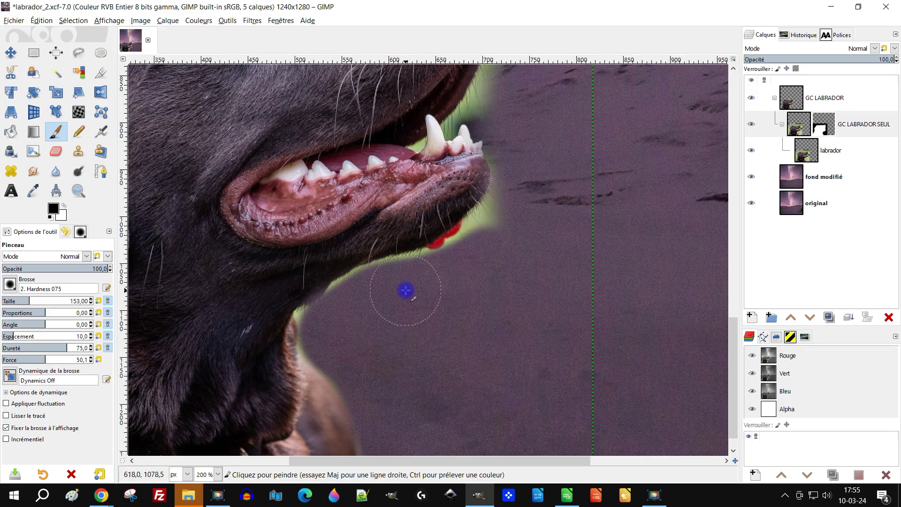
{"action": "scroll", "coordinate": [498, 155], "scroll_direction": "up", "scroll_amount": 5}
{"action": "scroll", "coordinate": [360, 283], "scroll_direction": "up", "scroll_amount": 2}
{"action": "scroll", "coordinate": [209, 200], "scroll_direction": "right", "scroll_amount": 8}
{"action": "scroll", "coordinate": [447, 362], "scroll_direction": "down", "scroll_amount": 5}
{"action": "left_click_drag", "start_coordinate": [94, 269], "coordinate": [32, 269]}
{"action": "scroll", "coordinate": [388, 207], "scroll_direction": "up", "scroll_amount": 1}
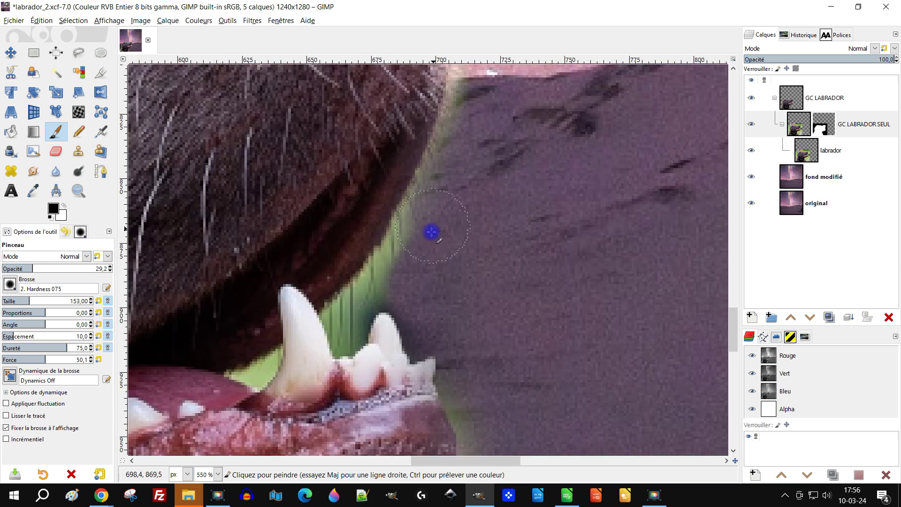
{"action": "scroll", "coordinate": [431, 232], "scroll_direction": "down", "scroll_amount": 4}
{"action": "scroll", "coordinate": [371, 99], "scroll_direction": "up", "scroll_amount": 2}
Set the brush opacity to 74.8 and mask out the leftover background along the dog's head and ear.
{"action": "left_click", "coordinate": [81, 269]}
{"action": "left_click_drag", "start_coordinate": [474, 169], "coordinate": [606, 136]}
{"action": "scroll", "coordinate": [372, 227], "scroll_direction": "down", "scroll_amount": 4}
{"action": "scroll", "coordinate": [407, 129], "scroll_direction": "up", "scroll_amount": 1}
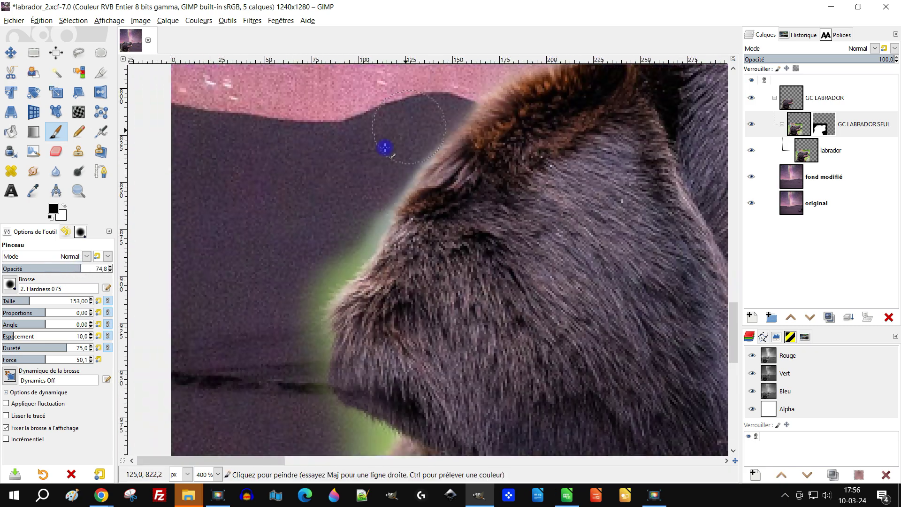
{"action": "scroll", "coordinate": [356, 197], "scroll_direction": "down", "scroll_amount": 4}
{"action": "scroll", "coordinate": [336, 135], "scroll_direction": "up", "scroll_amount": 4}
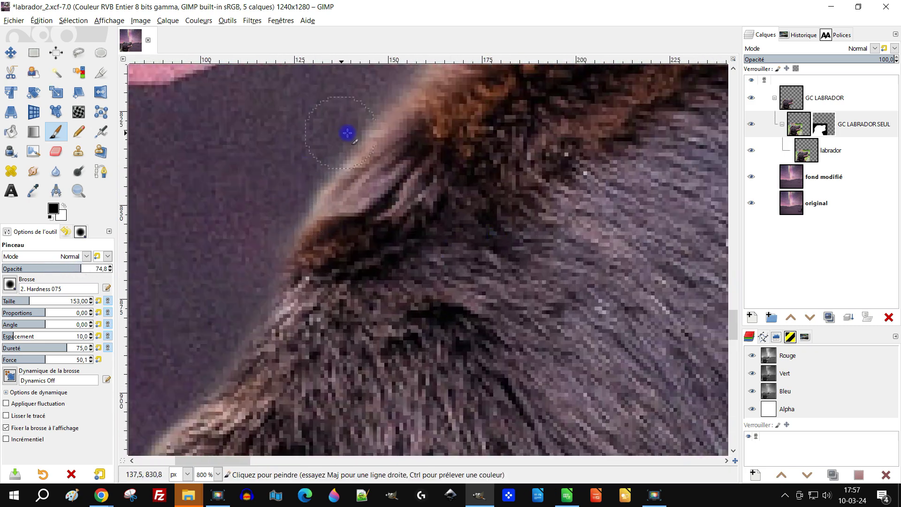
{"action": "scroll", "coordinate": [470, 284], "scroll_direction": "down", "scroll_amount": 5}
{"action": "scroll", "coordinate": [444, 141], "scroll_direction": "up", "scroll_amount": 5}
{"action": "left_click_drag", "start_coordinate": [474, 150], "coordinate": [418, 206]}
Set the brush opacity to 100, continue masking the background along the dog's outline down towards the collar, and save the image.
{"action": "left_click_drag", "start_coordinate": [80, 268], "coordinate": [111, 269]}
{"action": "left_click_drag", "start_coordinate": [449, 199], "coordinate": [488, 174]}
{"action": "scroll", "coordinate": [440, 162], "scroll_direction": "down", "scroll_amount": 2}
{"action": "scroll", "coordinate": [235, 147], "scroll_direction": "down", "scroll_amount": 1}
{"action": "scroll", "coordinate": [396, 225], "scroll_direction": "down", "scroll_amount": 2}
{"action": "mouse_move", "coordinate": [396, 226]}
{"action": "left_mouse_down"}
{"action": "mouse_move", "coordinate": [383, 319]}
{"action": "mouse_move", "coordinate": [312, 459]}
{"action": "left_mouse_up"}
{"action": "scroll", "coordinate": [453, 191], "scroll_direction": "up", "scroll_amount": 1}
{"action": "key", "text": "ctrl+s"}
Touch up the mask along the dog's edge near the collar with white as the painting colour, and save the image.
{"action": "scroll", "coordinate": [261, 393], "scroll_direction": "down", "scroll_amount": 4}
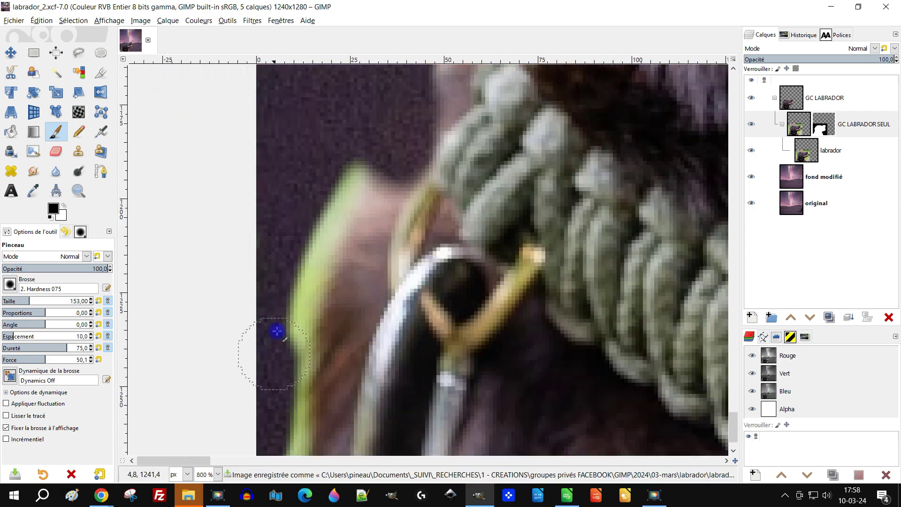
{"action": "key", "text": "x"}
{"action": "scroll", "coordinate": [321, 237], "scroll_direction": "down", "scroll_amount": 1}
{"action": "mouse_move", "coordinate": [329, 220]}
{"action": "left_mouse_down"}
{"action": "mouse_move", "coordinate": [394, 127]}
{"action": "mouse_move", "coordinate": [340, 238]}
{"action": "left_mouse_up"}
{"action": "scroll", "coordinate": [339, 238], "scroll_direction": "down", "scroll_amount": 5}
{"action": "scroll", "coordinate": [326, 276], "scroll_direction": "up", "scroll_amount": 2}
{"action": "left_click", "coordinate": [840, 150]}
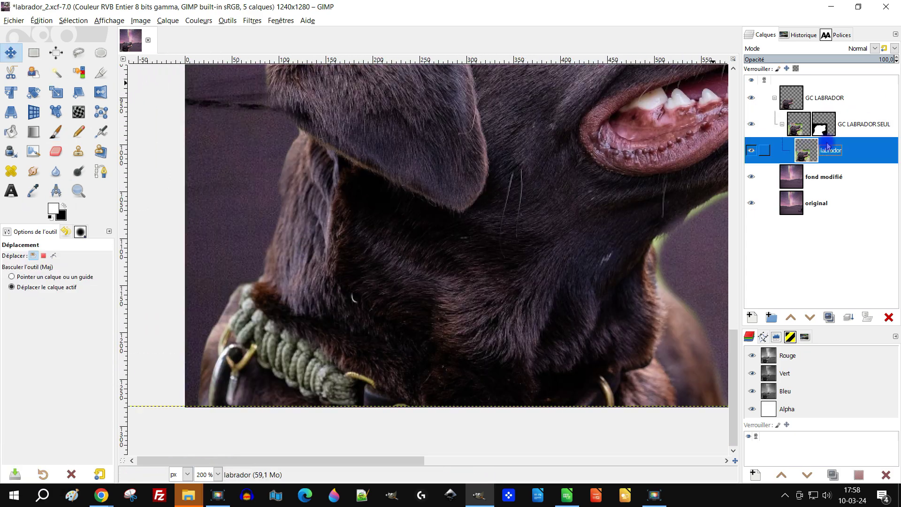
{"action": "scroll", "coordinate": [357, 277], "scroll_direction": "up", "scroll_amount": 1}
{"action": "key", "text": "Escape"}
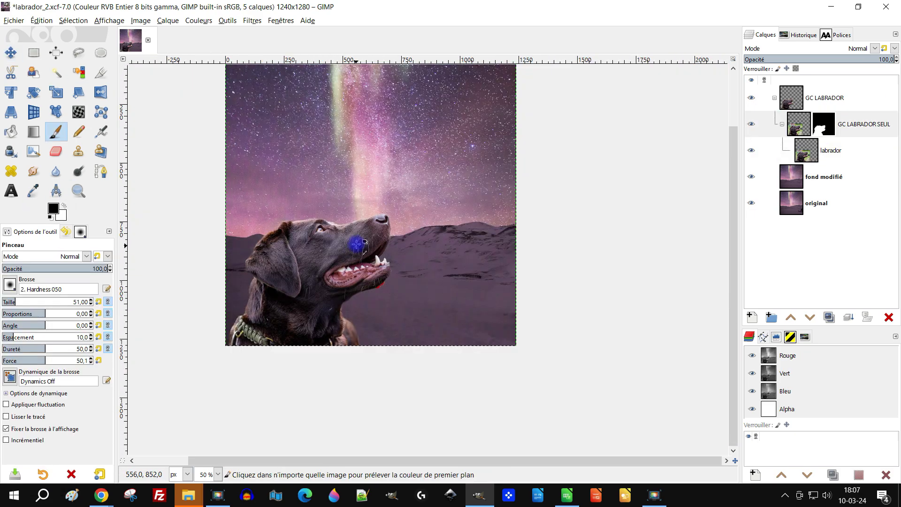
{"action": "key", "text": "ctrl+s"}
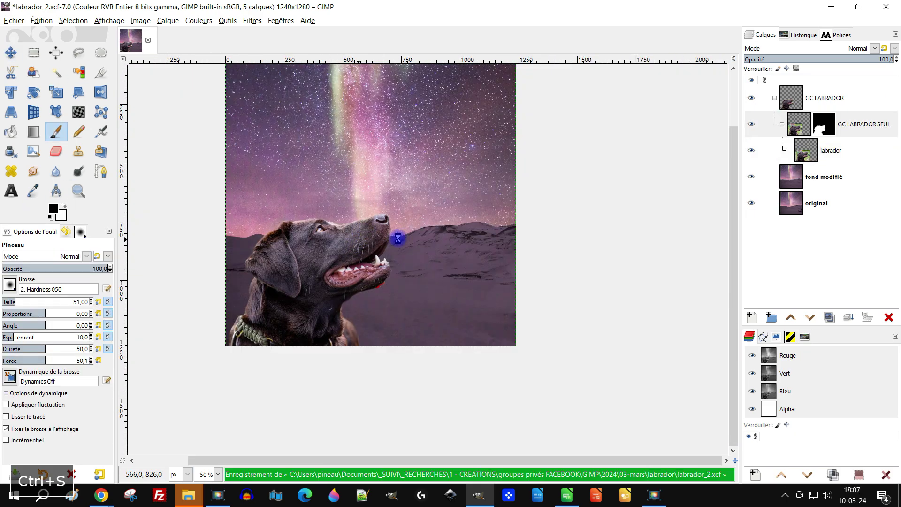
Duplicate the labrador layer inside the GC LABRADOR SEUL group and make the copy active.
{"action": "scroll", "coordinate": [446, 225], "scroll_direction": "up", "scroll_amount": 2}
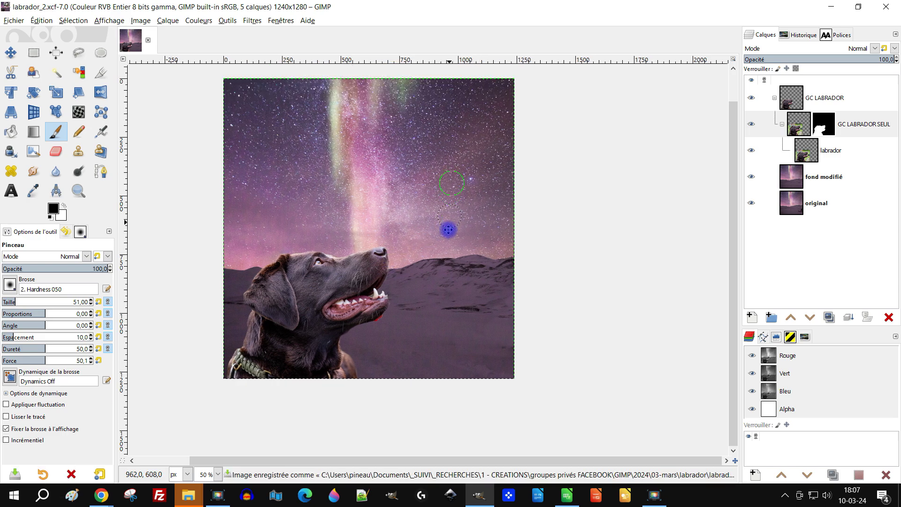
{"action": "scroll", "coordinate": [310, 270], "scroll_direction": "up", "scroll_amount": 1}
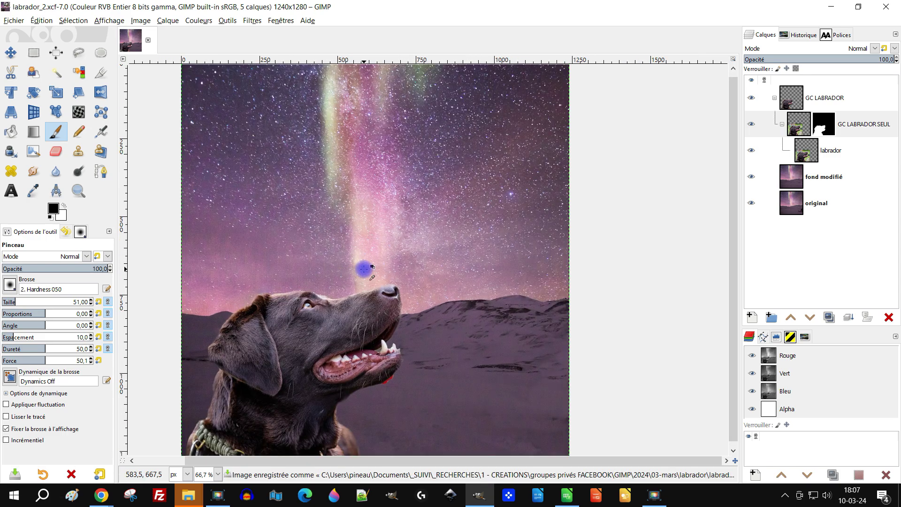
{"action": "scroll", "coordinate": [364, 263], "scroll_direction": "down", "scroll_amount": 1}
{"action": "left_click", "coordinate": [78, 190]}
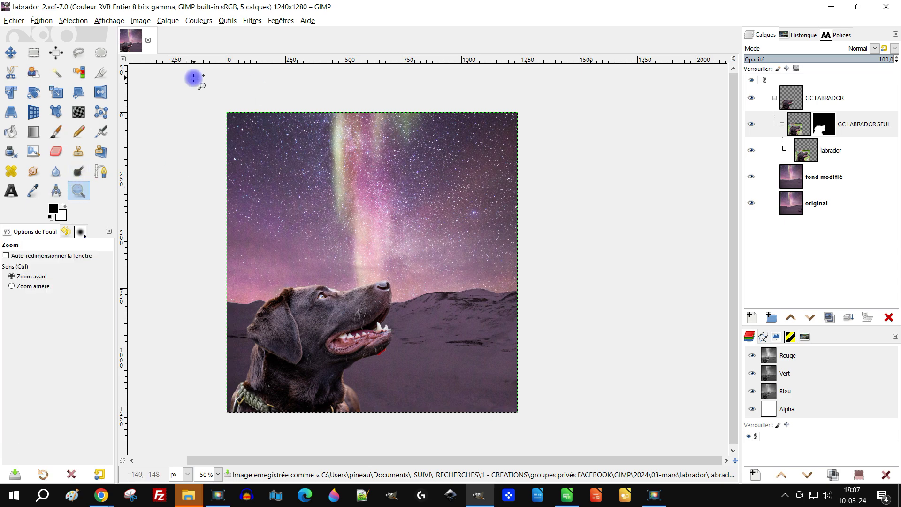
{"action": "left_click_drag", "start_coordinate": [217, 101], "coordinate": [548, 435]}
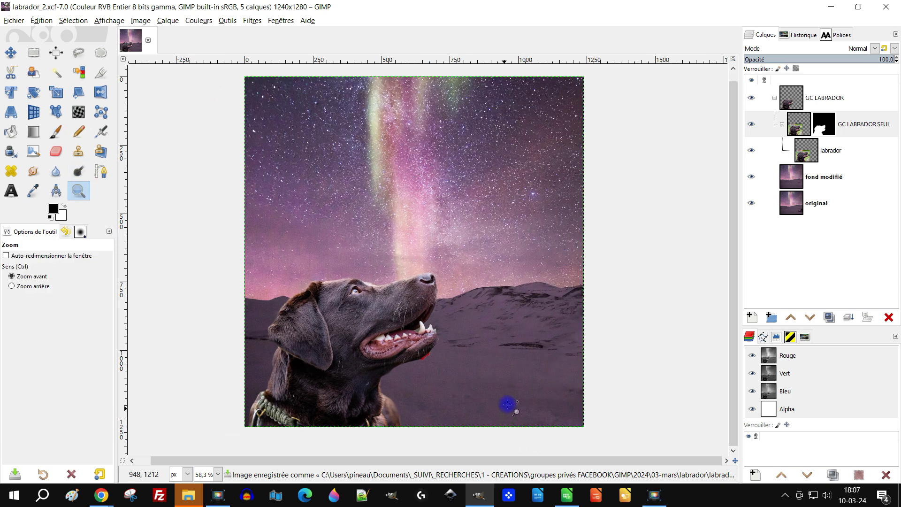
{"action": "left_click", "coordinate": [813, 157]}
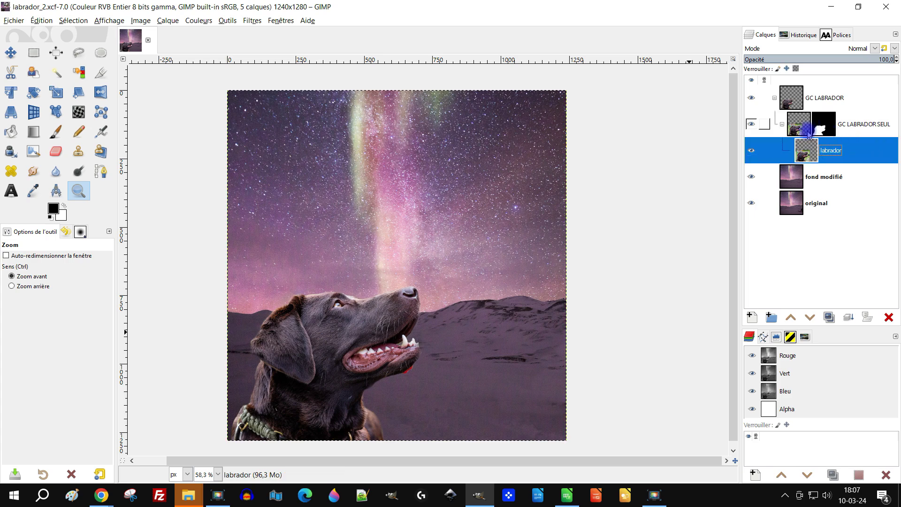
{"action": "left_click", "coordinate": [829, 317]}
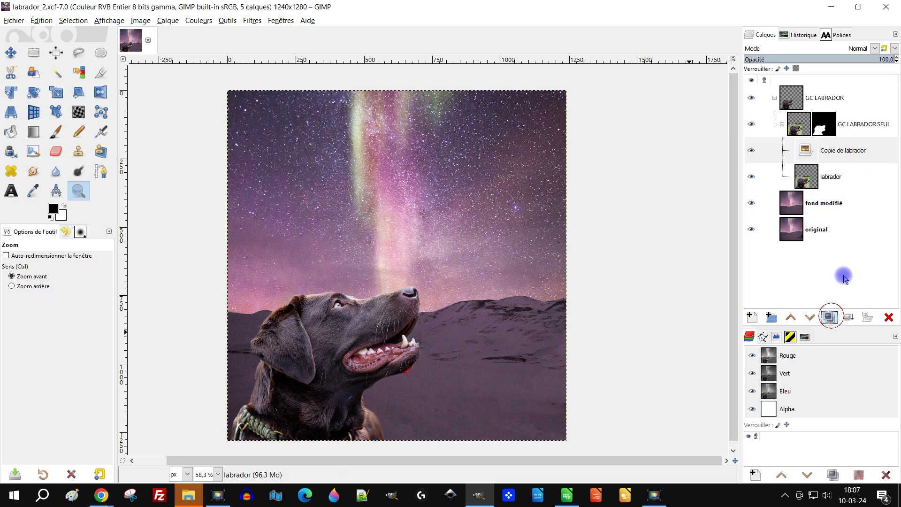
{"action": "left_click", "coordinate": [820, 151]}
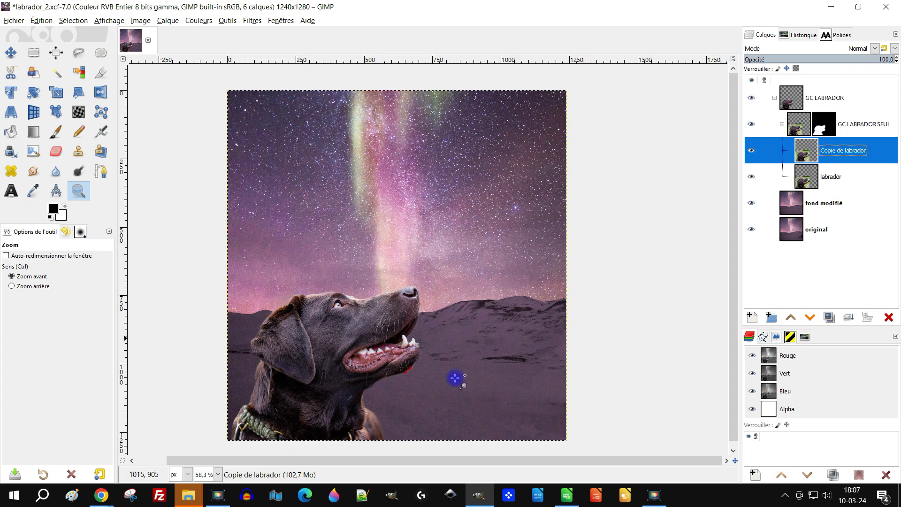
Start a new layer inside the GC LABRADOR group and name it luminosité.
{"action": "left_click", "coordinate": [320, 415]}
{"action": "left_click_drag", "start_coordinate": [518, 367], "coordinate": [503, 382]}
{"action": "left_click", "coordinate": [505, 374], "text": "ctrl"}
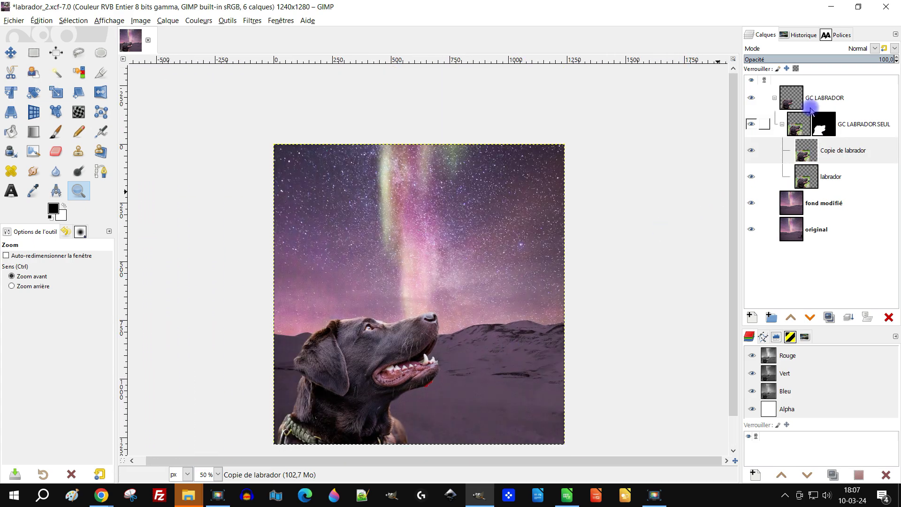
{"action": "left_click", "coordinate": [790, 102]}
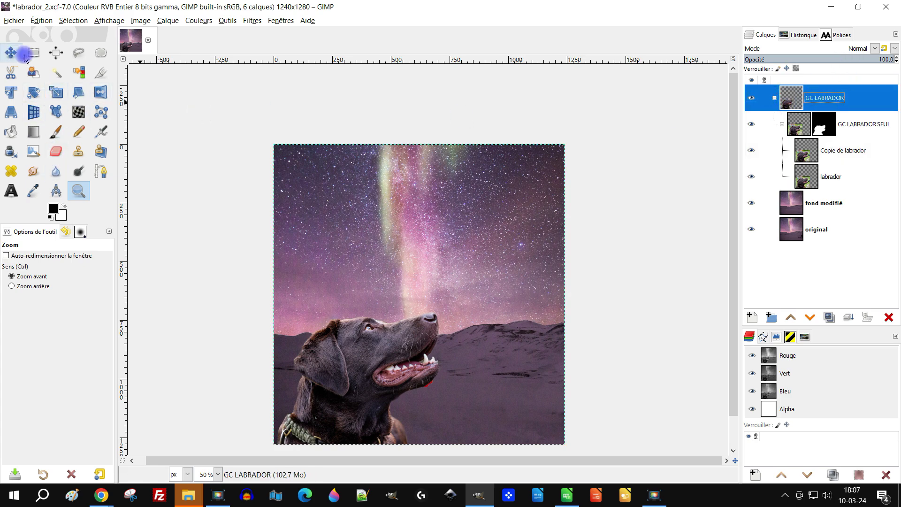
{"action": "left_click", "coordinate": [754, 320]}
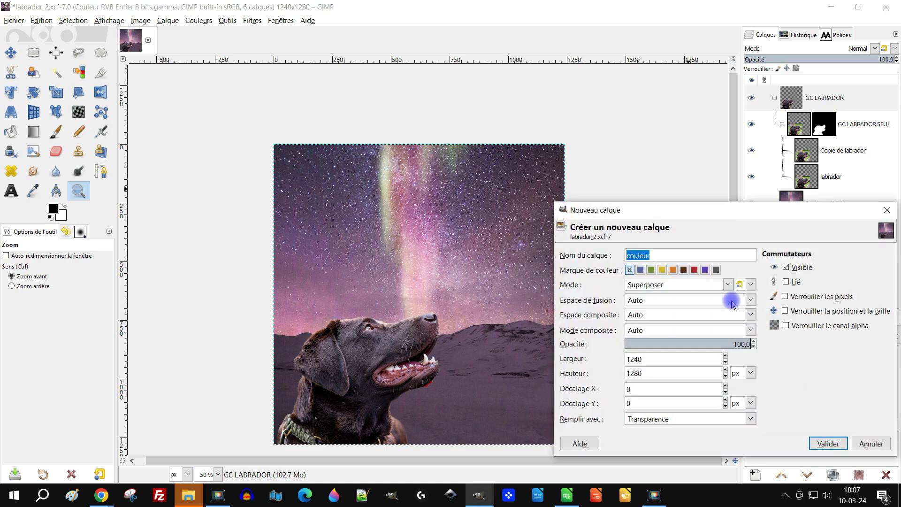
{"action": "left_click", "coordinate": [649, 260]}
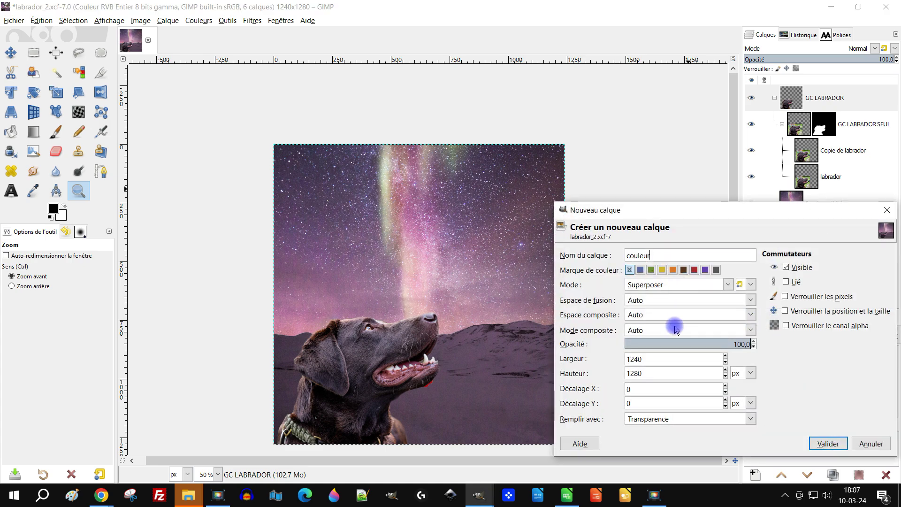
{"action": "double_click", "coordinate": [661, 253]}
{"action": "type", "text": "L"}
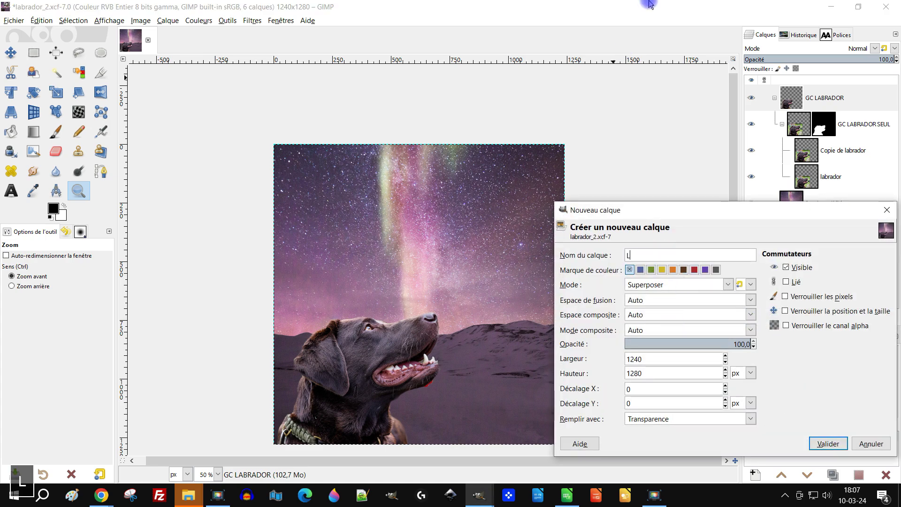
{"action": "key", "text": "BackSpace"}
{"action": "key", "text": "BackSpace"}
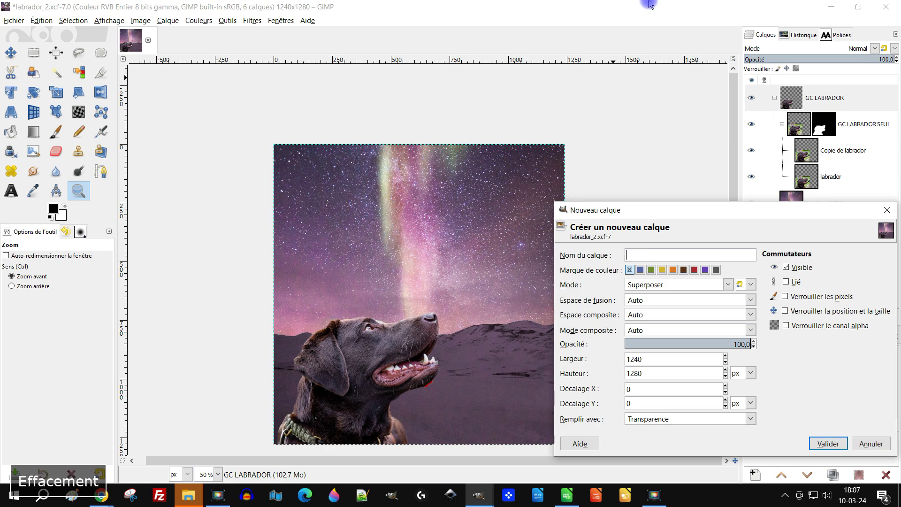
{"action": "type", "text": "N"}
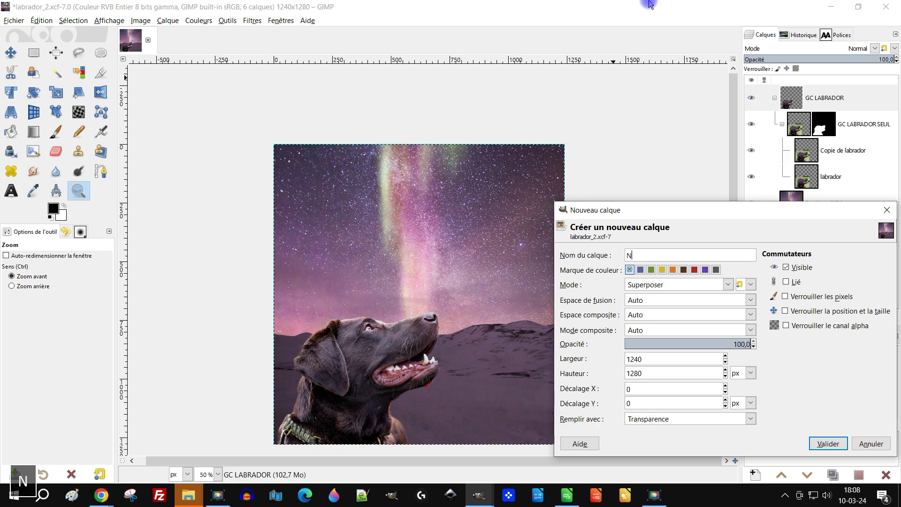
{"action": "type", "text": "ET"}
{"action": "key", "text": "BackSpace"}
{"action": "key", "text": "Caps_Lock"}
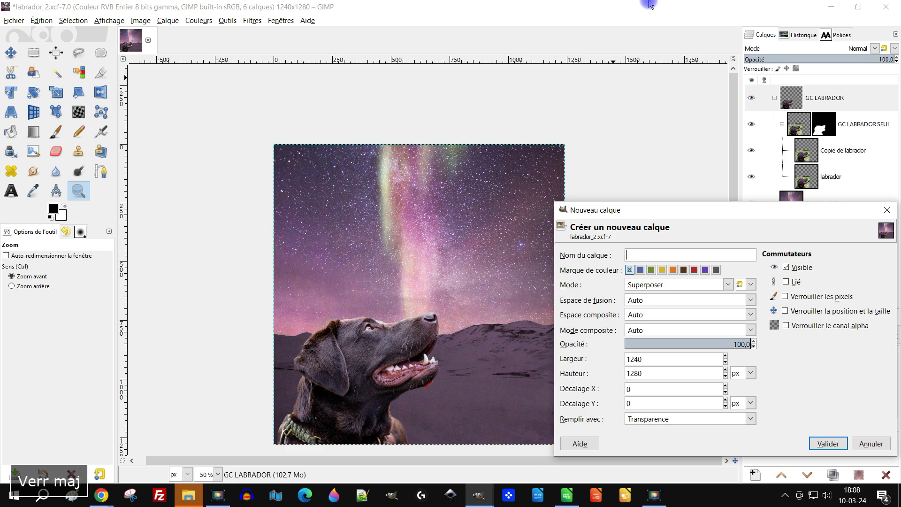
{"action": "type", "text": "luminoso"}
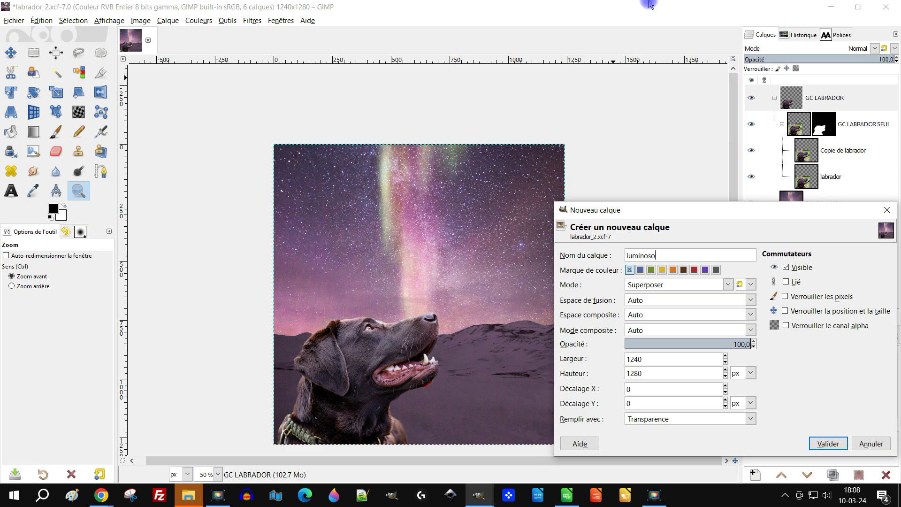
{"action": "key", "text": "BackSpace"}
{"action": "key", "text": "BackSpace"}
{"action": "type", "text": "o"}
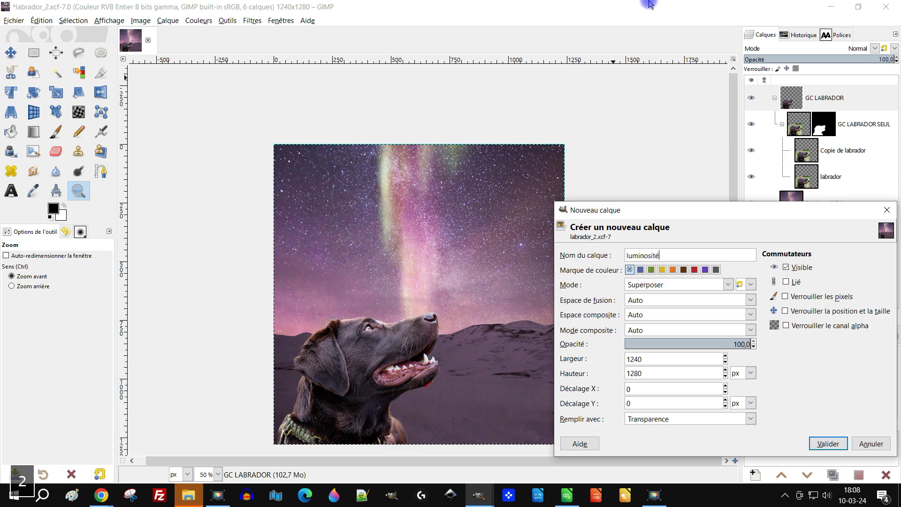
Set the new layer's mode to Couleur TSL and create it with a transparent fill.
{"action": "left_click", "coordinate": [664, 284]}
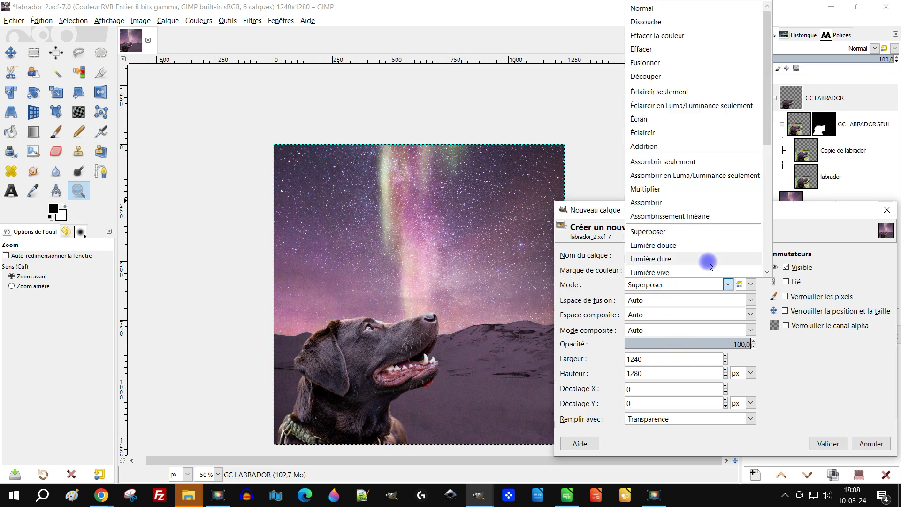
{"action": "scroll", "coordinate": [709, 264], "scroll_direction": "down", "scroll_amount": 5}
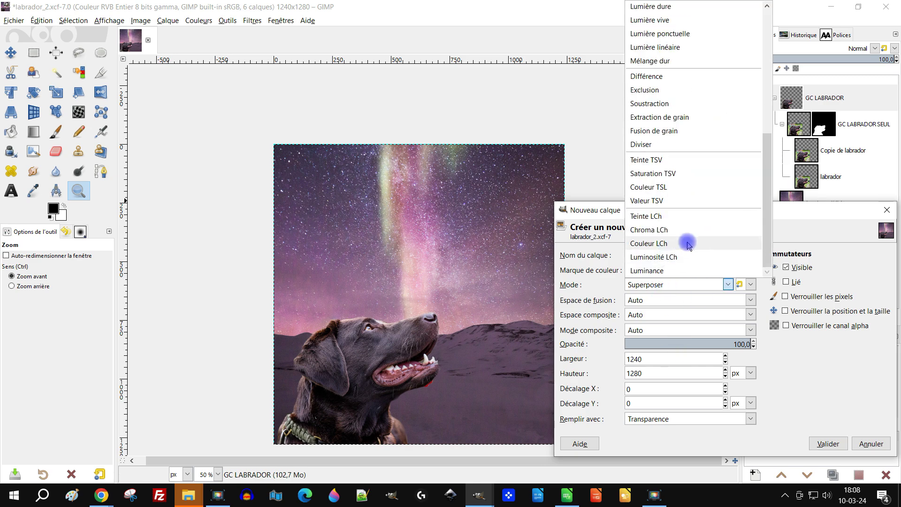
{"action": "left_click", "coordinate": [695, 186]}
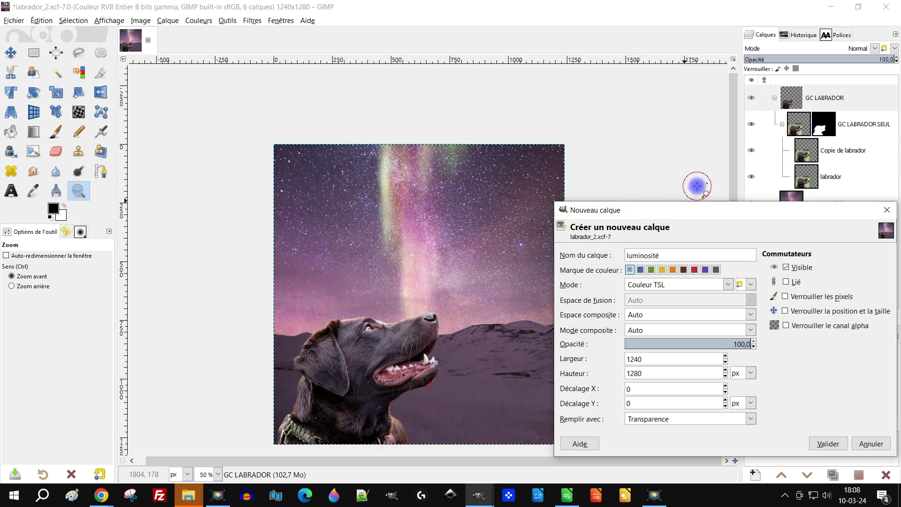
{"action": "left_click", "coordinate": [826, 445]}
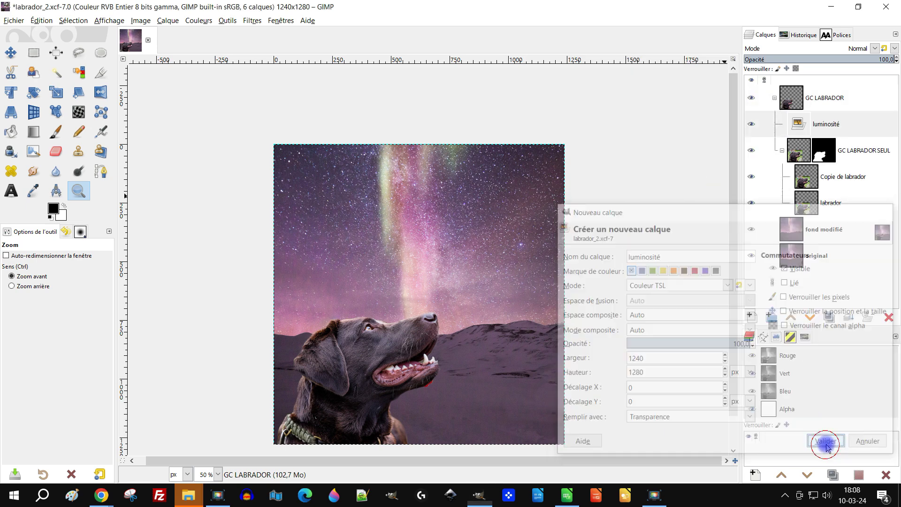
Set the foreground colour to the neutral grey 808080.
{"action": "left_click", "coordinate": [54, 208]}
{"action": "left_click_drag", "start_coordinate": [185, 186], "coordinate": [131, 178]}
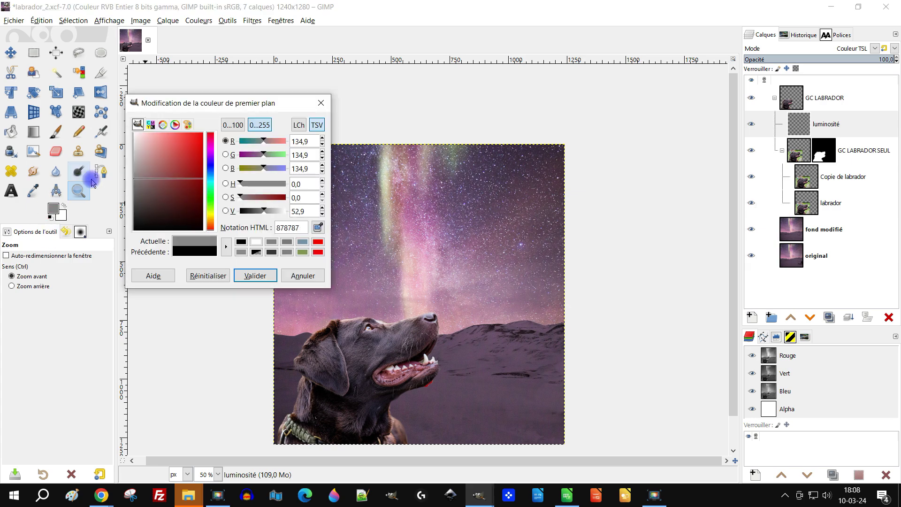
{"action": "double_click", "coordinate": [301, 227]}
{"action": "type", "text": "8080"}
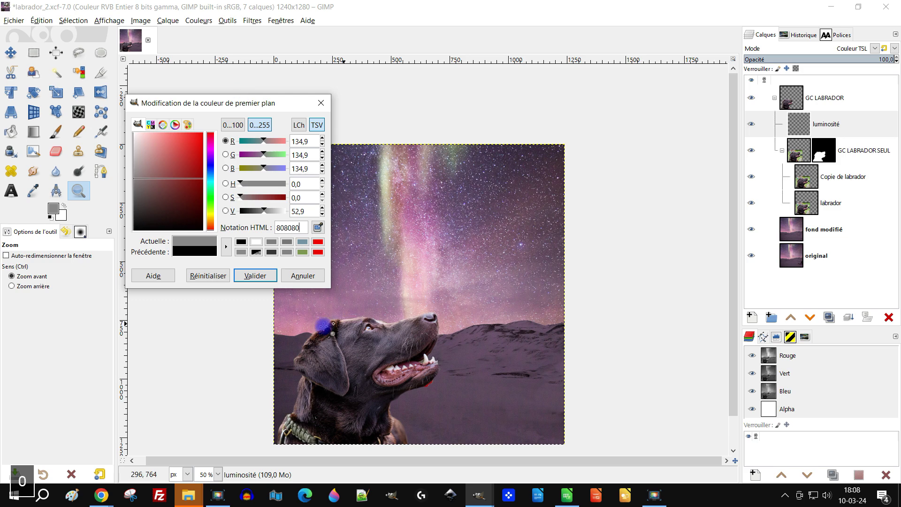
{"action": "left_click", "coordinate": [257, 276]}
Fill the luminosité layer with the foreground grey and move it above the GC LABRADOR group at the top of the layer stack.
{"action": "left_click_drag", "start_coordinate": [53, 208], "coordinate": [417, 267]}
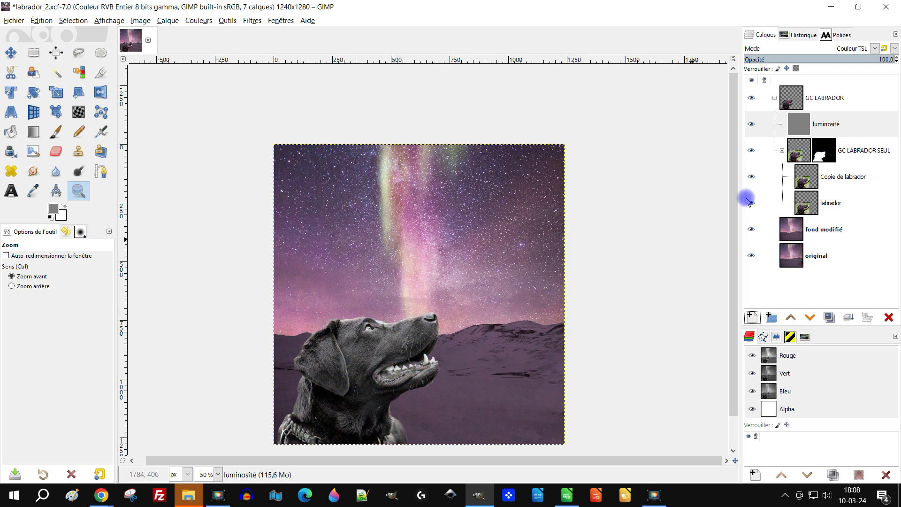
{"action": "left_click_drag", "start_coordinate": [804, 127], "coordinate": [360, 402]}
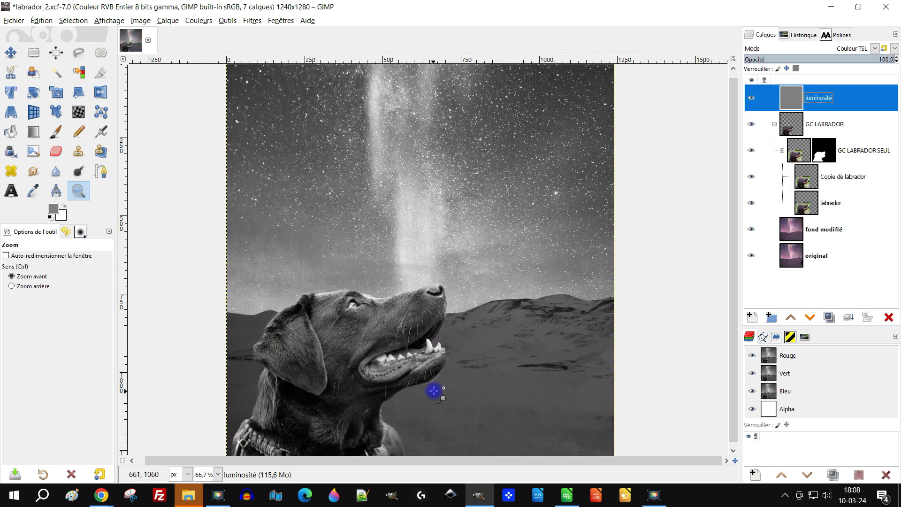
{"action": "left_click", "coordinate": [435, 390]}
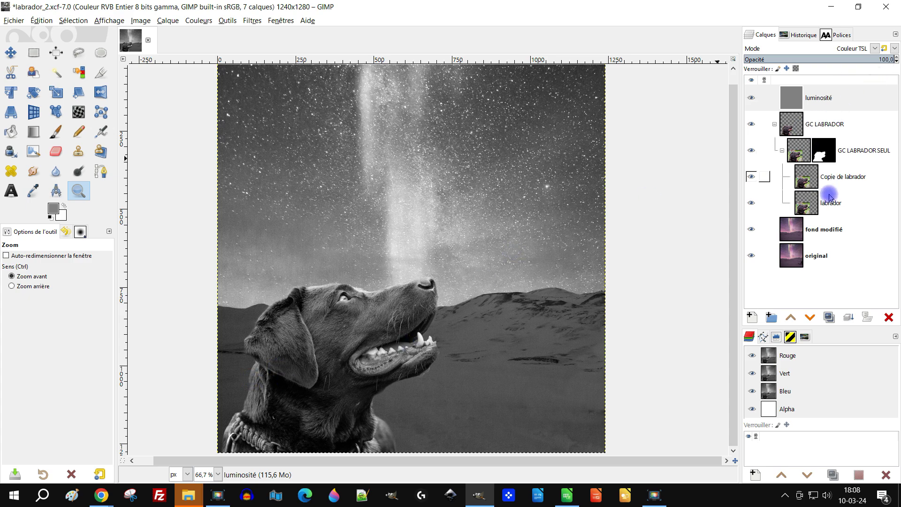
Rename the copied labrador layer as contraste.
{"action": "left_click", "coordinate": [822, 181]}
{"action": "double_click", "coordinate": [844, 182]}
{"action": "type", "text": "L"}
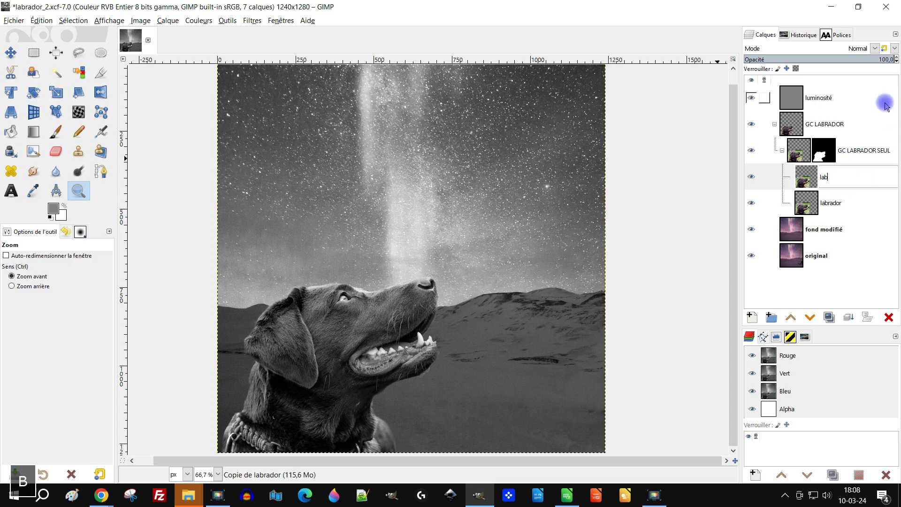
{"action": "type", "text": "abr"}
{"action": "key", "text": "BackSpace"}
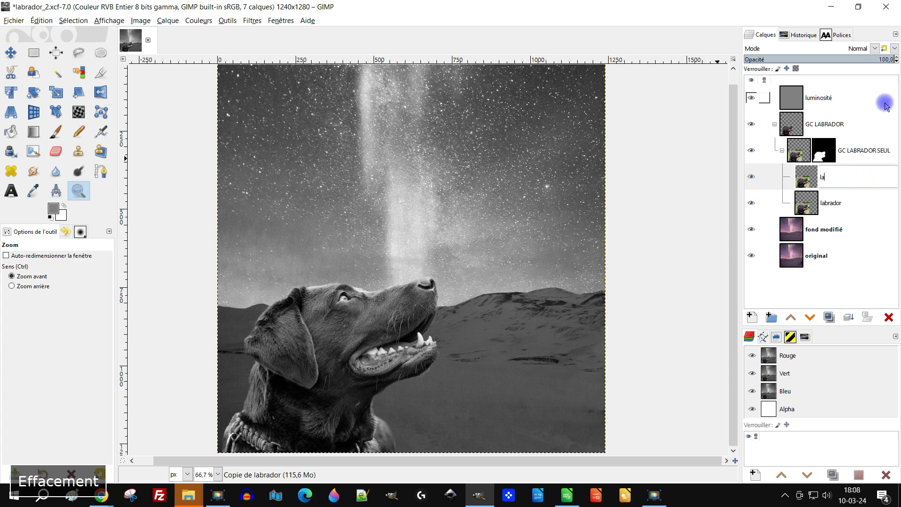
{"action": "type", "text": "C"}
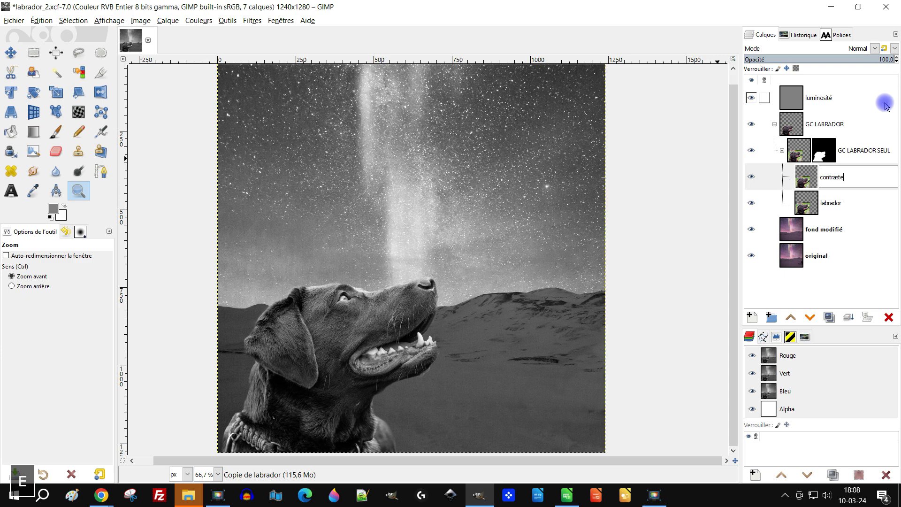
{"action": "key", "text": "Return"}
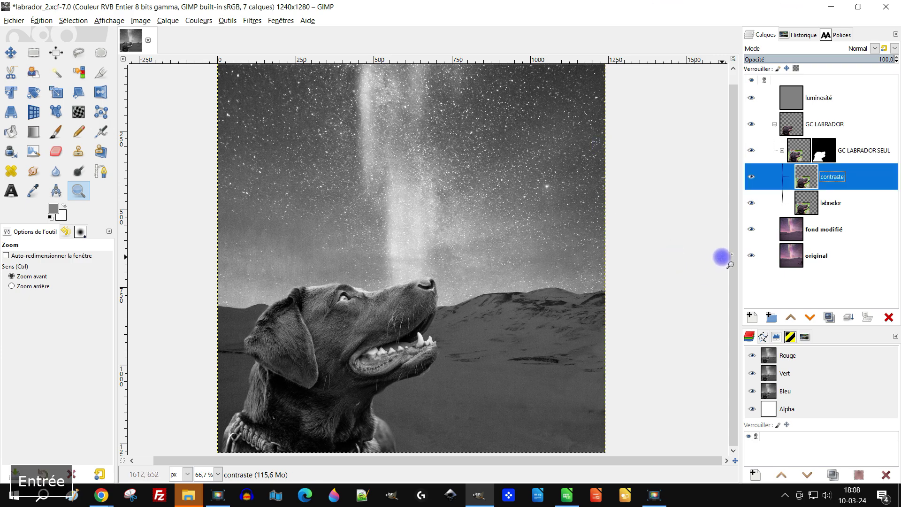
Hide and show the luminosité layer to compare the montage in colour and in greyscale.
{"action": "left_click", "coordinate": [202, 22]}
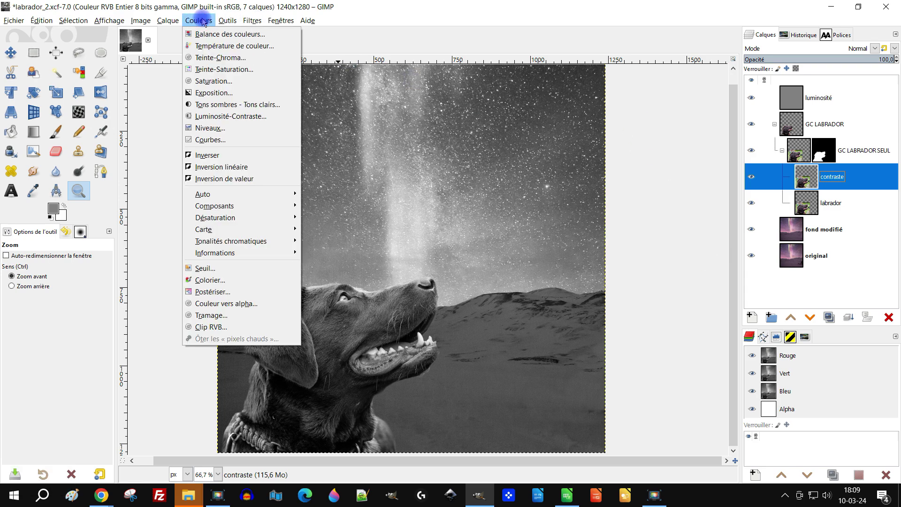
{"action": "left_click", "coordinate": [757, 104]}
{"action": "left_click", "coordinate": [752, 100]}
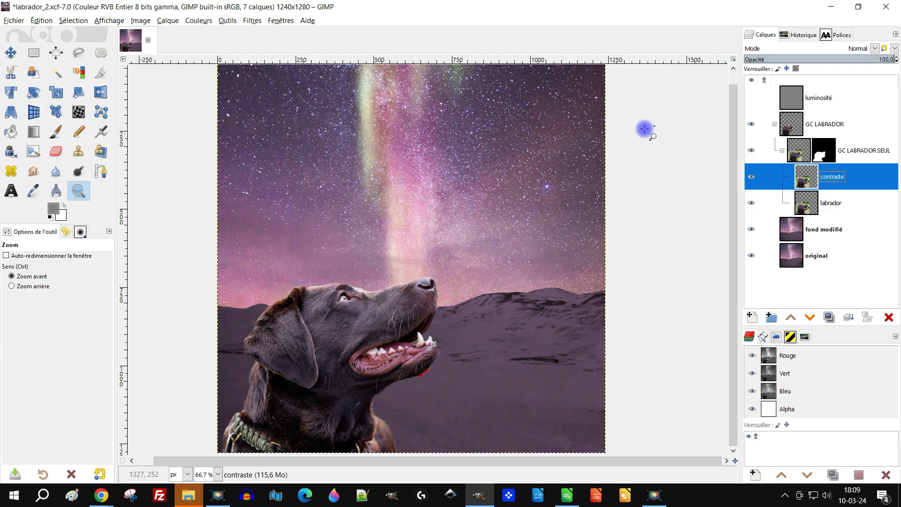
{"action": "left_click", "coordinate": [751, 98]}
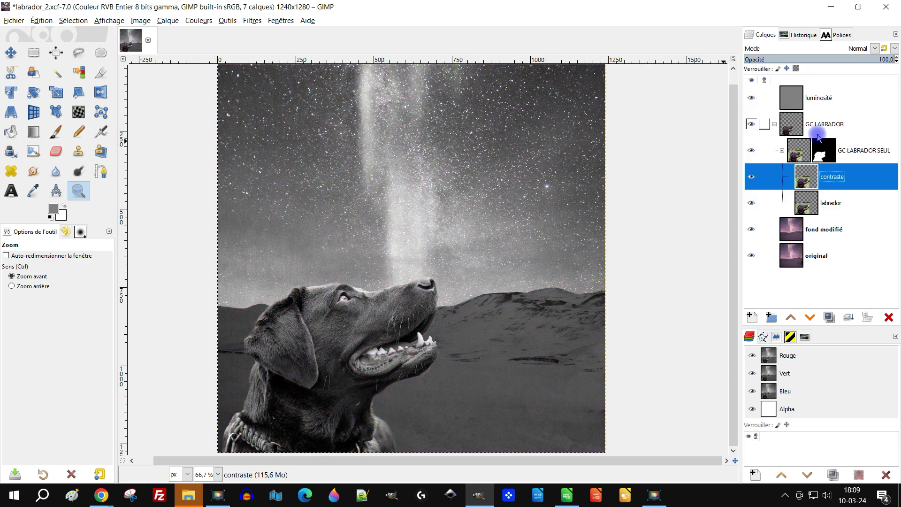
Start a Levels adjustment on the contraste layer and darken its midtones with an input gamma of 0,59.
{"action": "left_click", "coordinate": [198, 21]}
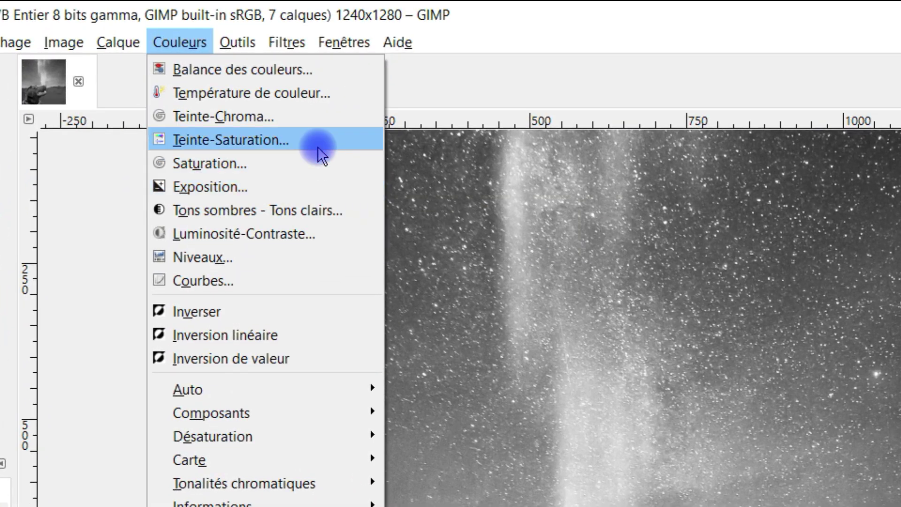
{"action": "left_click", "coordinate": [258, 257]}
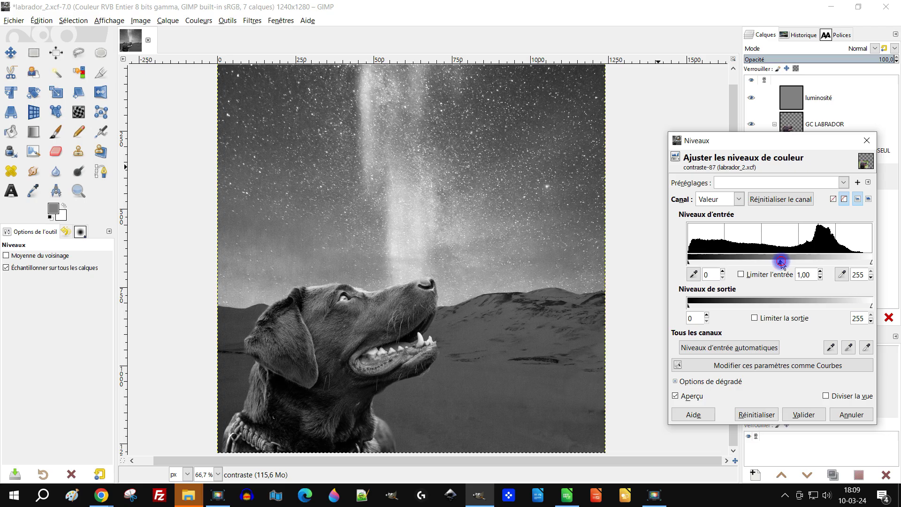
{"action": "left_click_drag", "start_coordinate": [782, 264], "coordinate": [801, 266]}
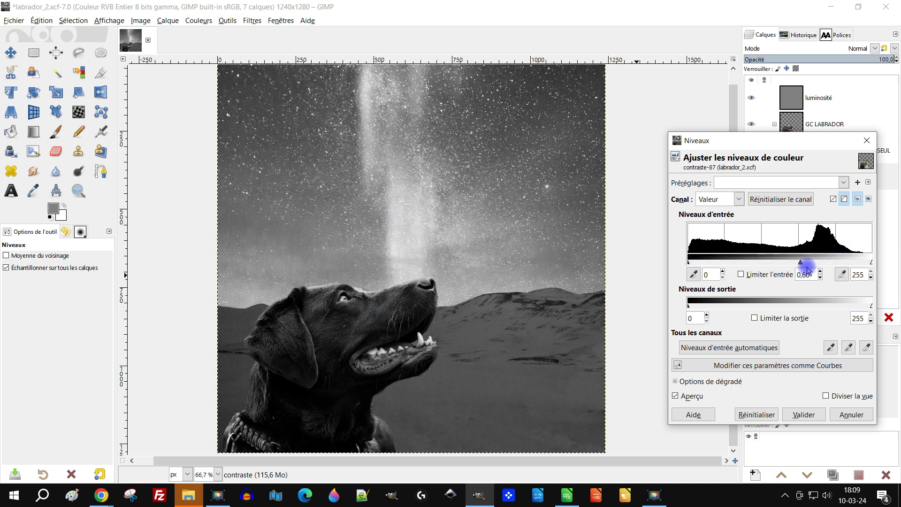
{"action": "mouse_move", "coordinate": [801, 264]}
{"action": "left_mouse_down"}
{"action": "mouse_move", "coordinate": [794, 265]}
{"action": "mouse_move", "coordinate": [803, 265]}
{"action": "left_mouse_up"}
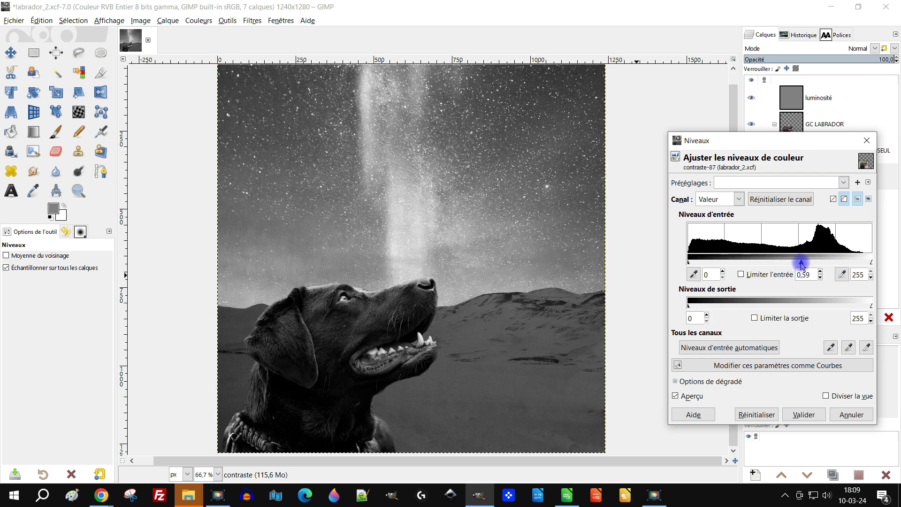
Toggle the luminosité layer's visibility and the Levels preview to compare the dog's brightness with the landscape before and after darkening.
{"action": "left_click", "coordinate": [751, 97]}
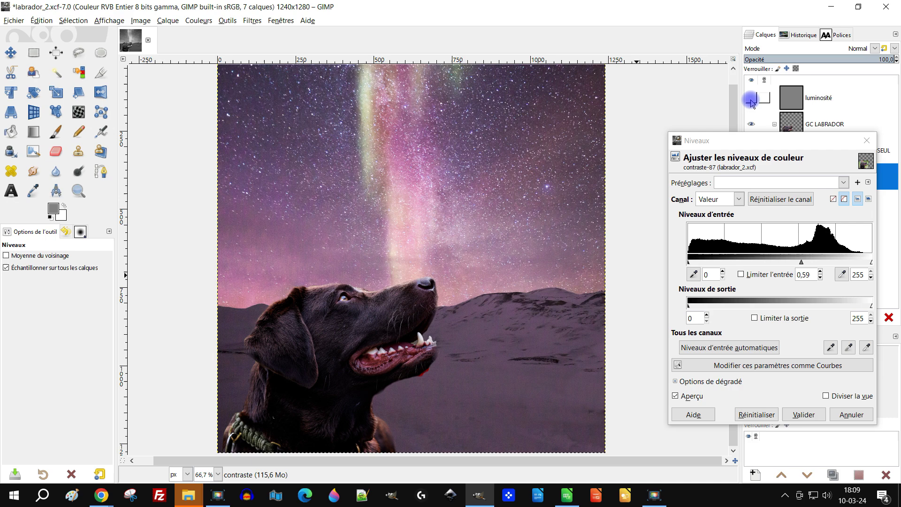
{"action": "left_click", "coordinate": [752, 99]}
{"action": "left_click", "coordinate": [751, 99]}
{"action": "left_click", "coordinate": [751, 99]}
{"action": "left_click", "coordinate": [751, 99]}
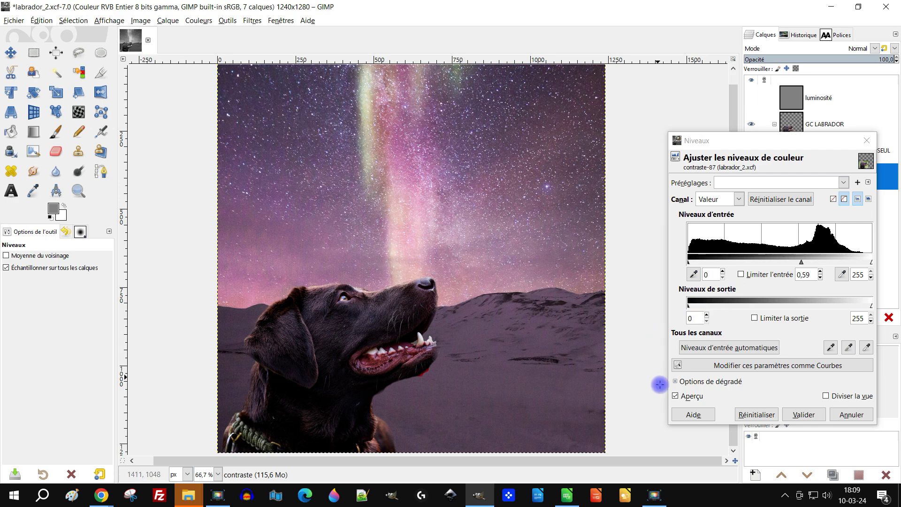
{"action": "left_click", "coordinate": [676, 396]}
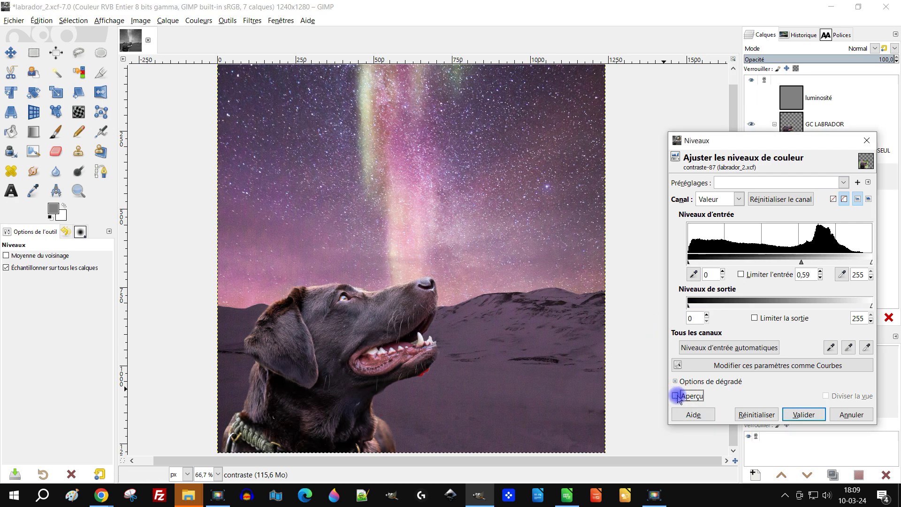
{"action": "left_click", "coordinate": [677, 397]}
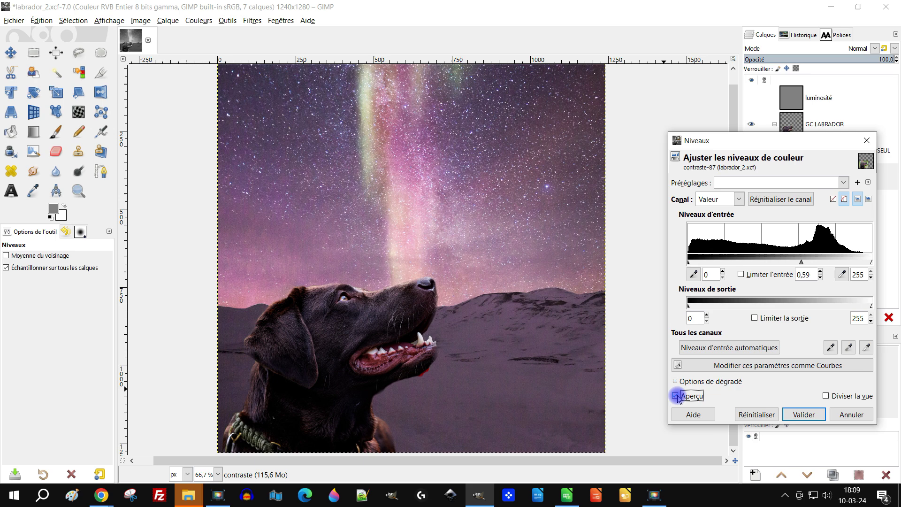
Refine the contraste layer's Levels input gamma to 0,55 using the greyscale check, transfer the settings to Curves and apply them.
{"action": "left_click", "coordinate": [751, 98]}
{"action": "left_click_drag", "start_coordinate": [802, 262], "coordinate": [812, 265]}
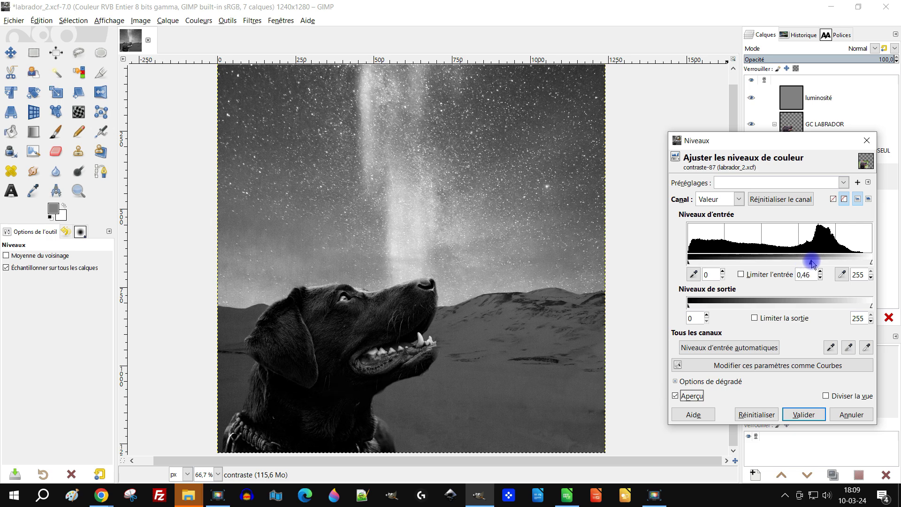
{"action": "left_click", "coordinate": [751, 98]}
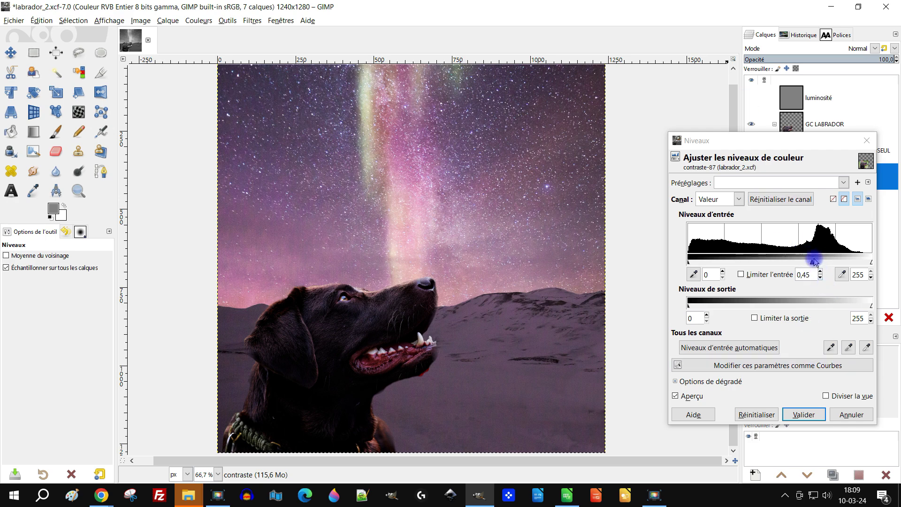
{"action": "left_click_drag", "start_coordinate": [812, 264], "coordinate": [806, 265]}
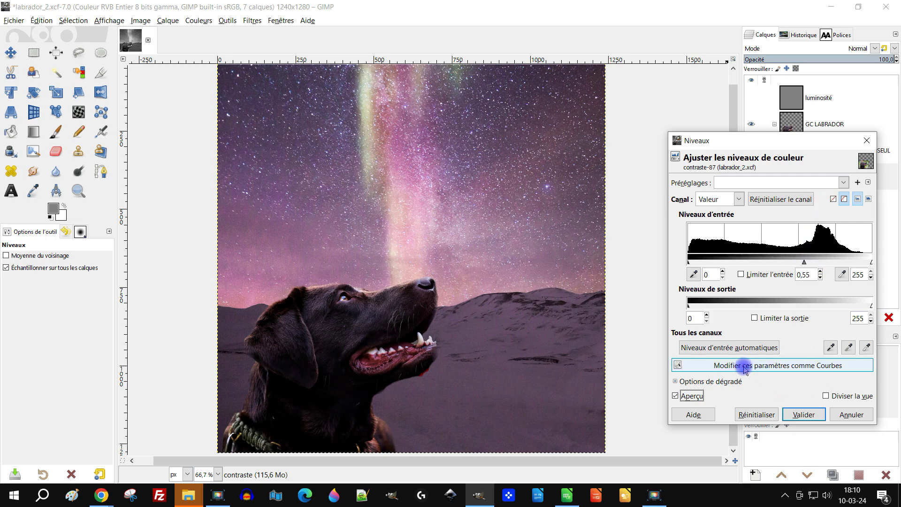
{"action": "left_click", "coordinate": [790, 370]}
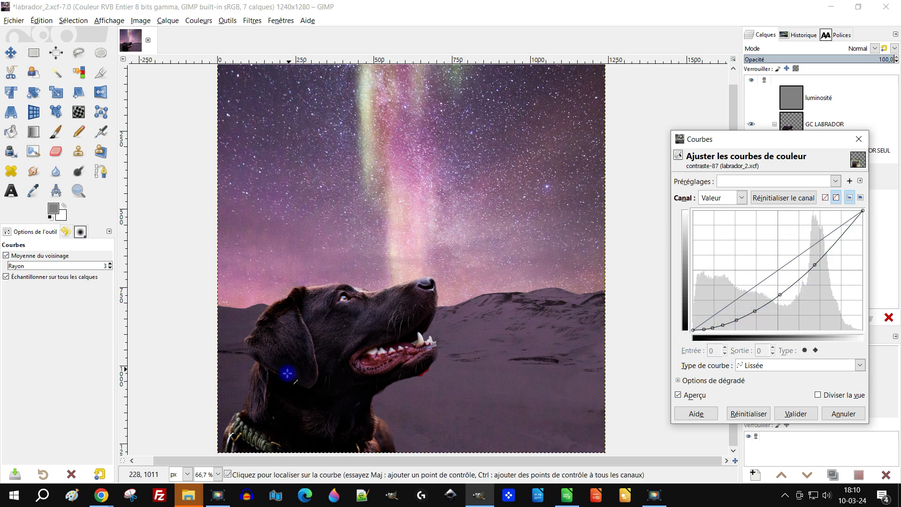
{"action": "left_click", "coordinate": [796, 414]}
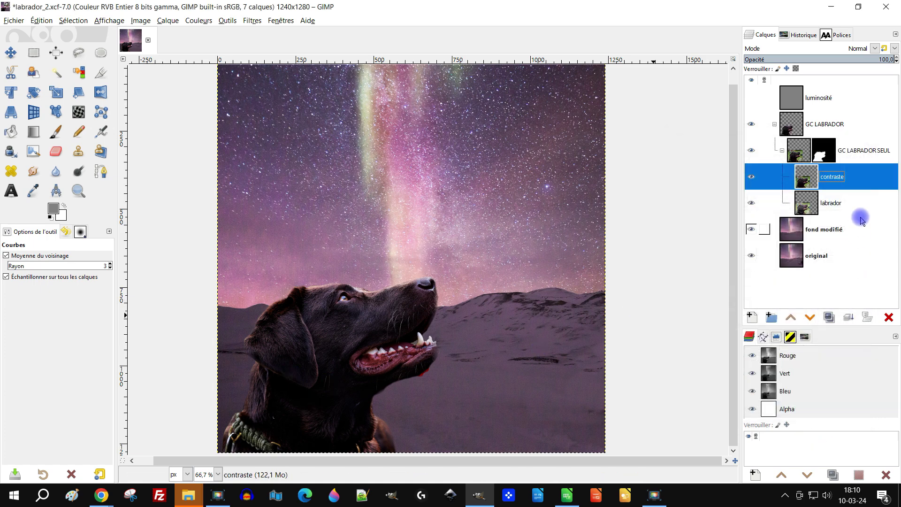
Rename the luminosité layer as luminosité - couleur.
{"action": "left_click", "coordinate": [800, 102]}
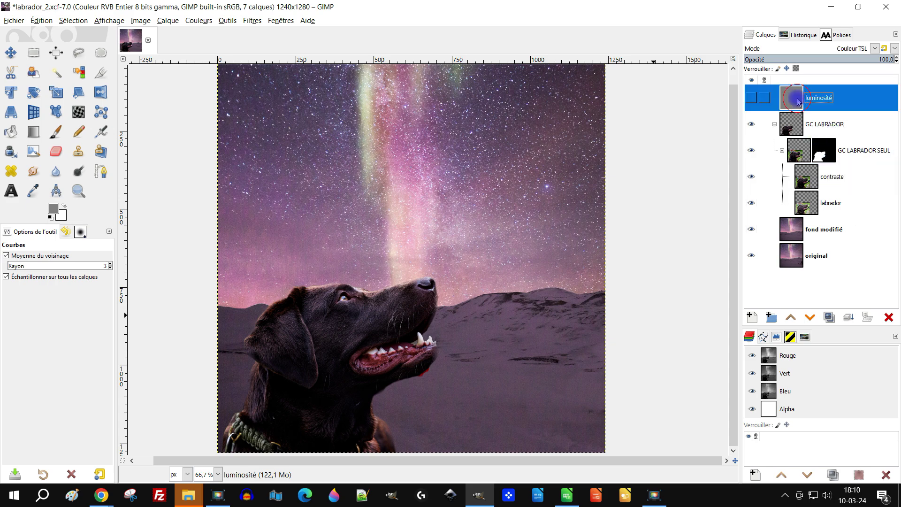
{"action": "double_click", "coordinate": [828, 102]}
{"action": "type", "text": "-"}
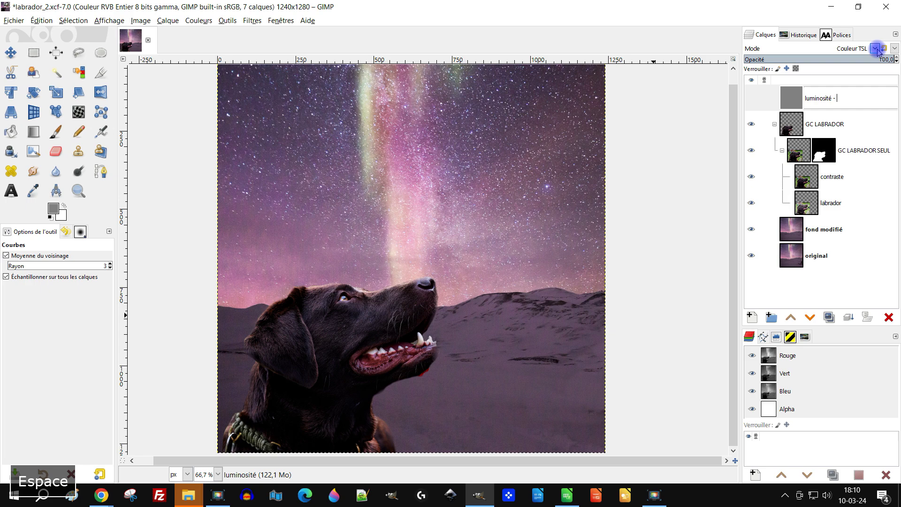
{"action": "type", "text": " coule"}
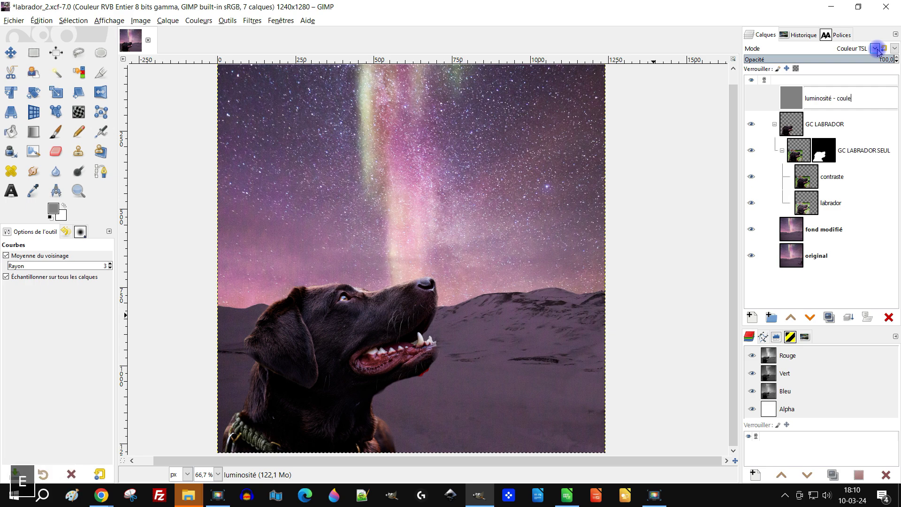
{"action": "type", "text": "ur"}
{"action": "key", "text": "Return"}
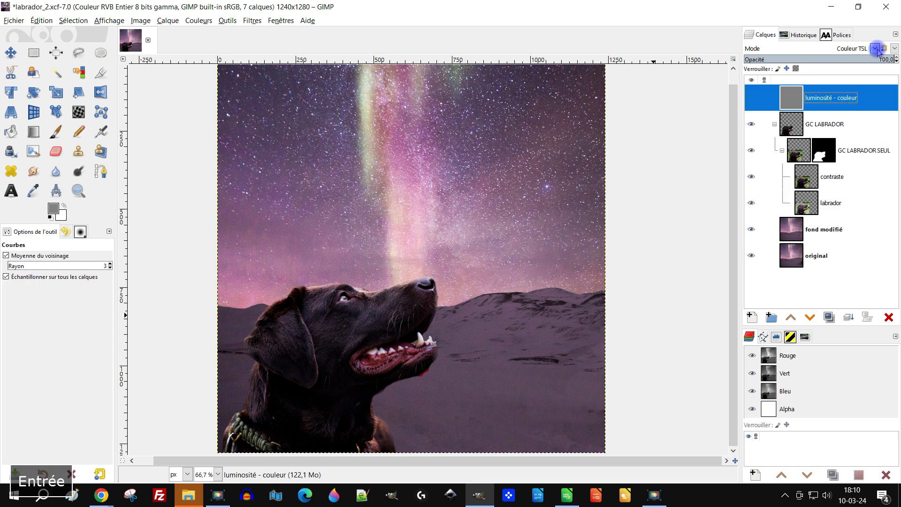
Show the luminosité - couleur layer and set its blend mode to Luminance.
{"action": "left_click", "coordinate": [751, 98]}
{"action": "left_click", "coordinate": [851, 48]}
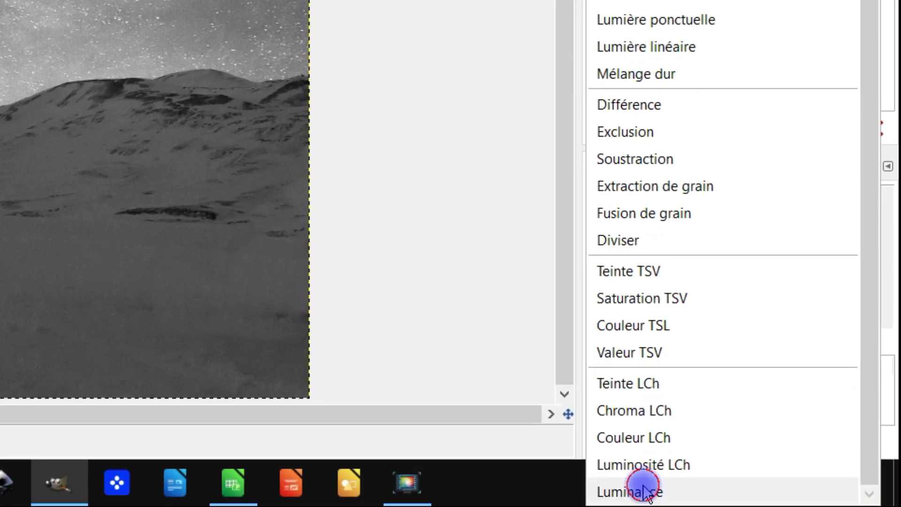
{"action": "left_click", "coordinate": [644, 489]}
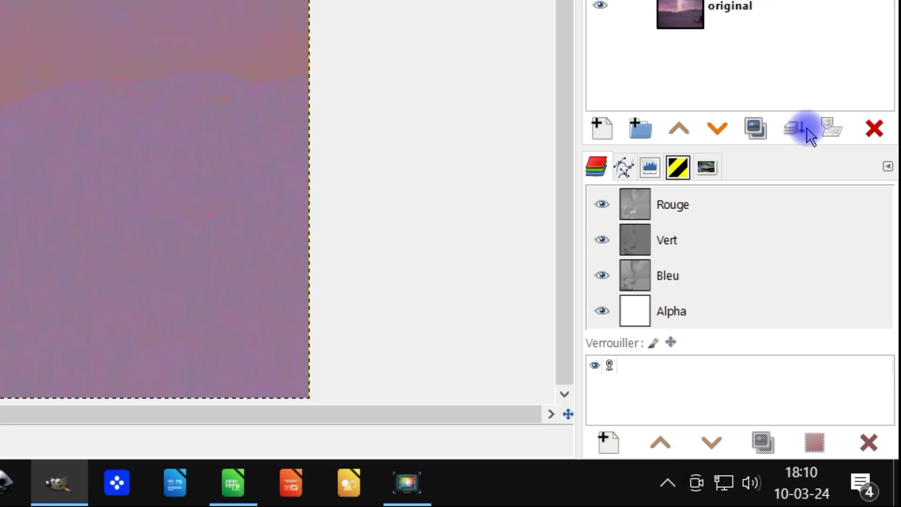
{"action": "left_click", "coordinate": [807, 130]}
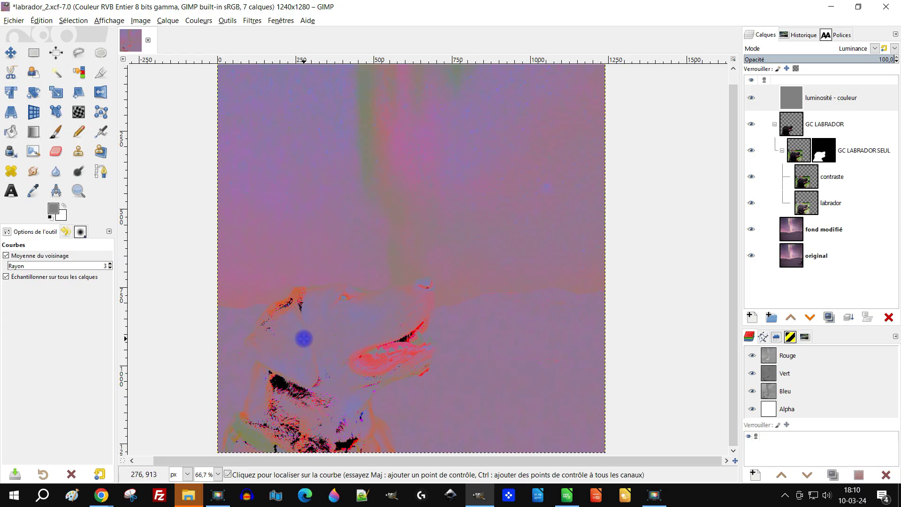
{"action": "key", "text": "1"}
{"action": "scroll", "coordinate": [372, 296], "scroll_direction": "down", "scroll_amount": 1}
{"action": "scroll", "coordinate": [323, 346], "scroll_direction": "up", "scroll_amount": 1}
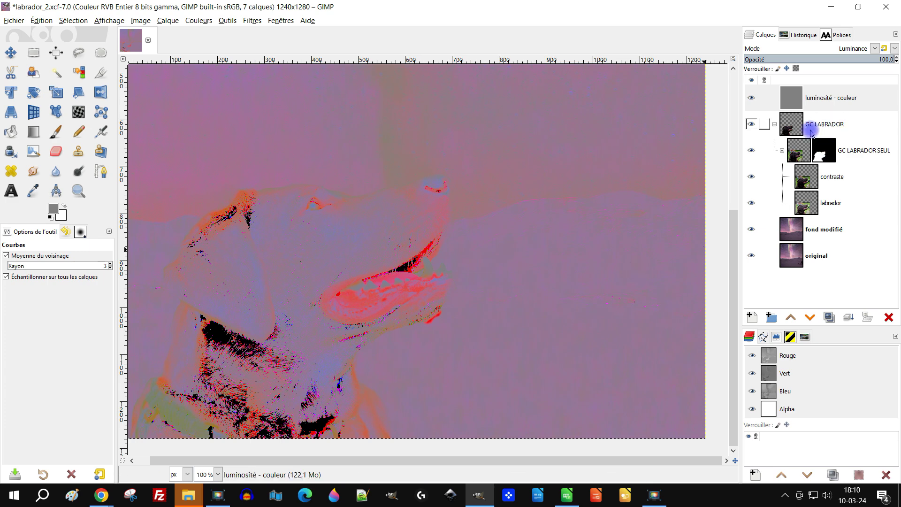
Rename the contraste layer as contraste netb - couleur.
{"action": "left_click", "coordinate": [804, 180]}
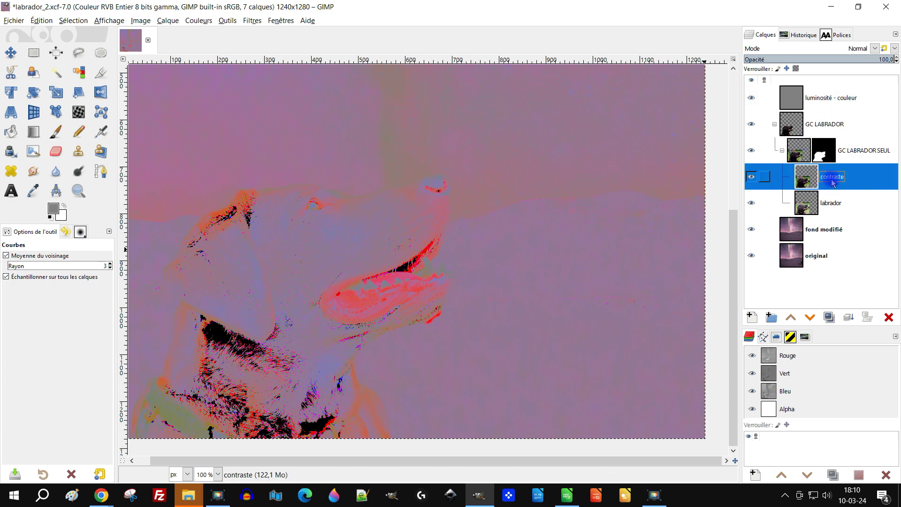
{"action": "left_click", "coordinate": [840, 180]}
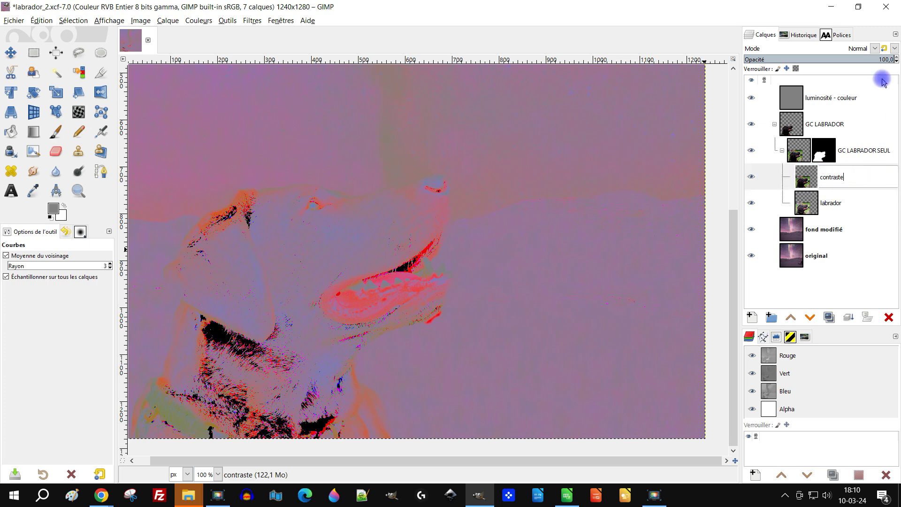
{"action": "type", "text": "- couleur"}
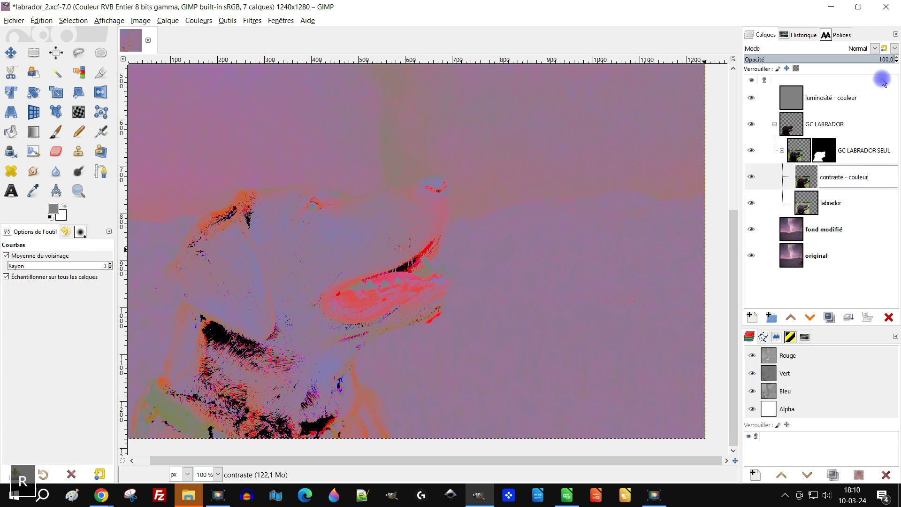
{"action": "key", "text": "ctrl+Left"}
{"action": "key", "text": "ctrl+Left"}
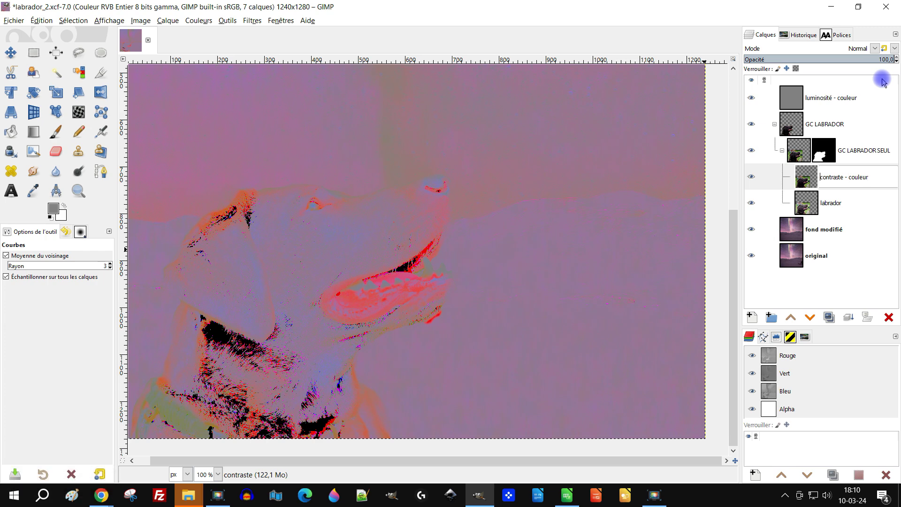
{"action": "key", "text": "ctrl+Right"}
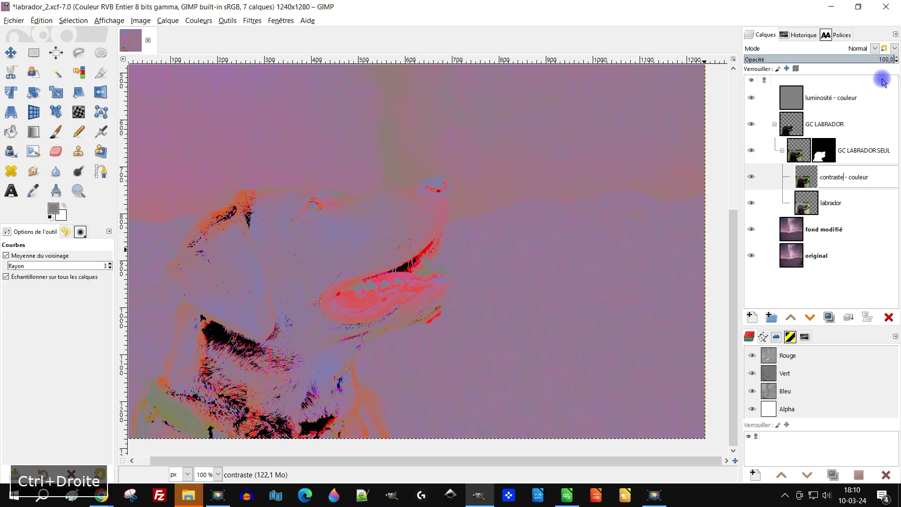
{"action": "type", "text": "netb"}
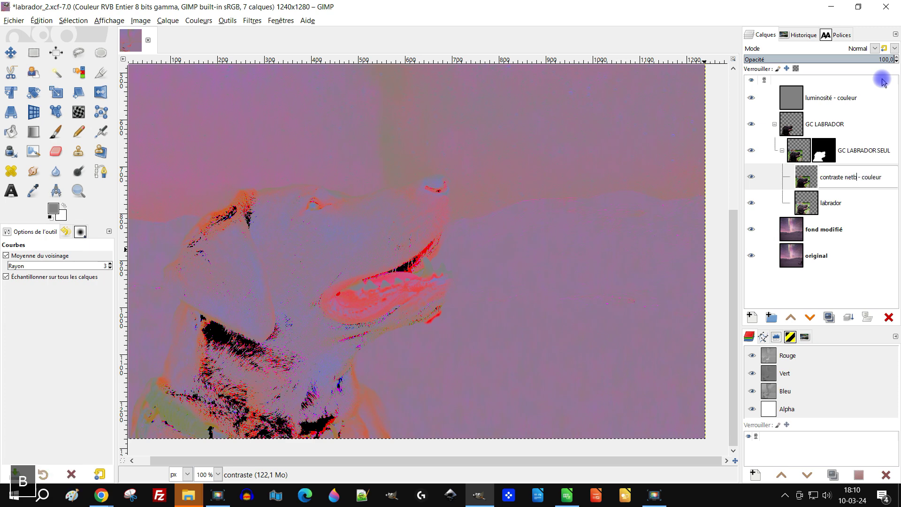
{"action": "key", "text": "Return"}
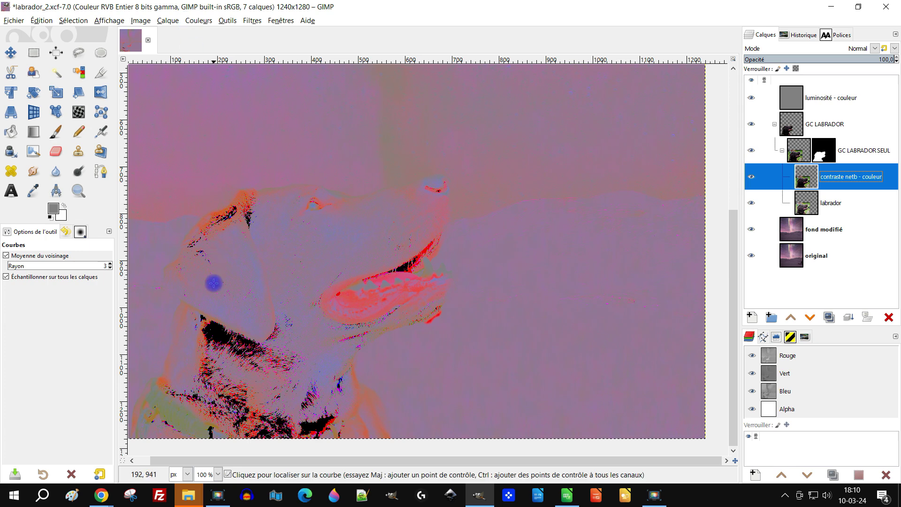
Apply an Exposure adjustment with a black level of -0,001 to the contraste netb - couleur layer.
{"action": "left_click", "coordinate": [198, 20]}
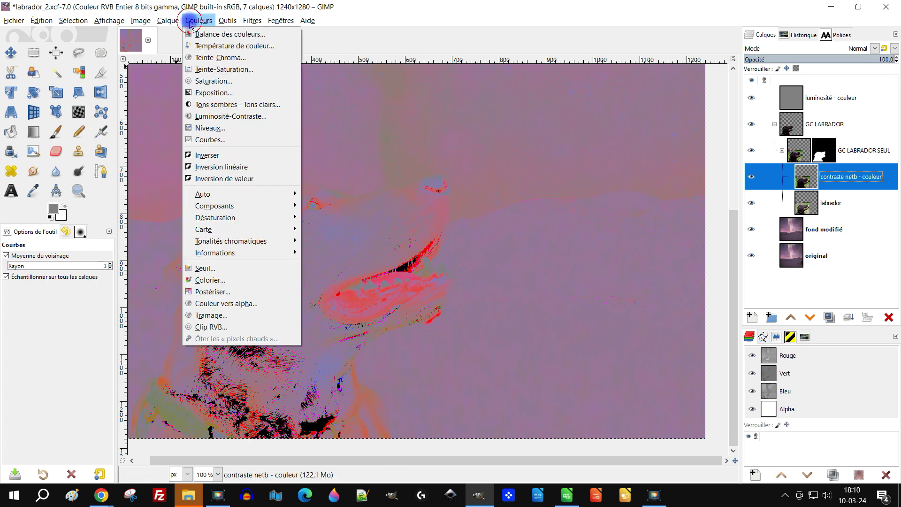
{"action": "left_click", "coordinate": [245, 96]}
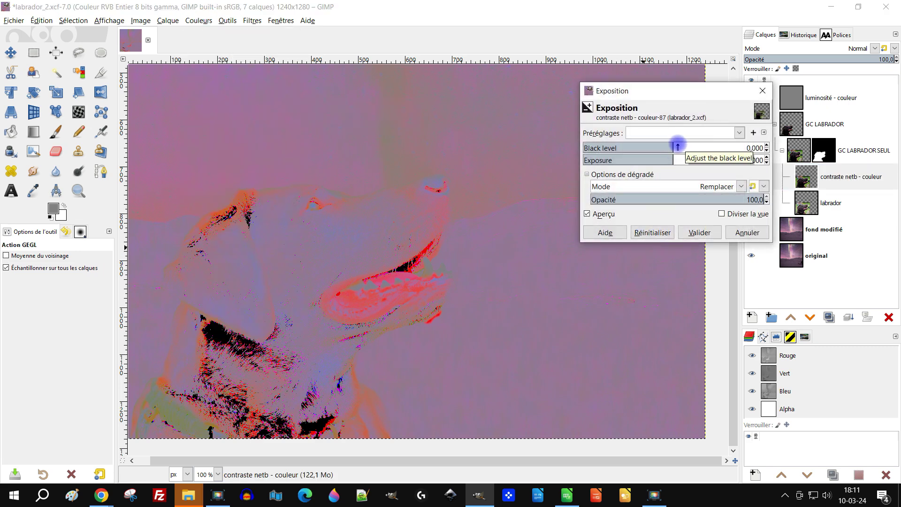
{"action": "left_click_drag", "start_coordinate": [678, 147], "coordinate": [676, 147]}
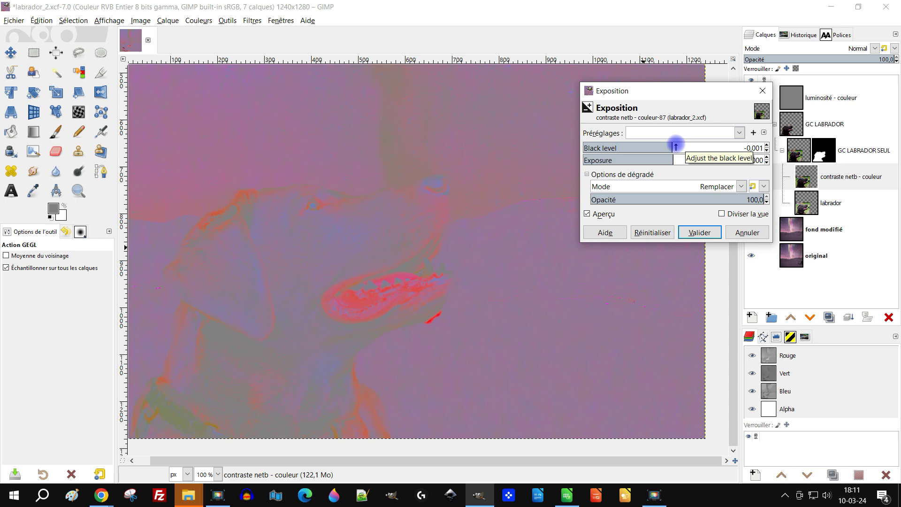
{"action": "left_click", "coordinate": [699, 232]}
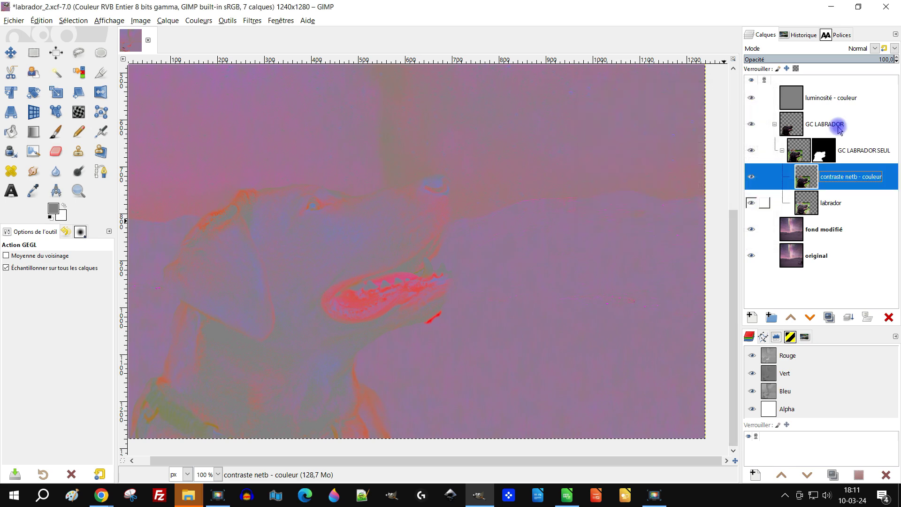
Hide and show the luminosité - couleur layer to compare the normal montage with the colour check, looking closely at the dog's head.
{"action": "left_click", "coordinate": [753, 99]}
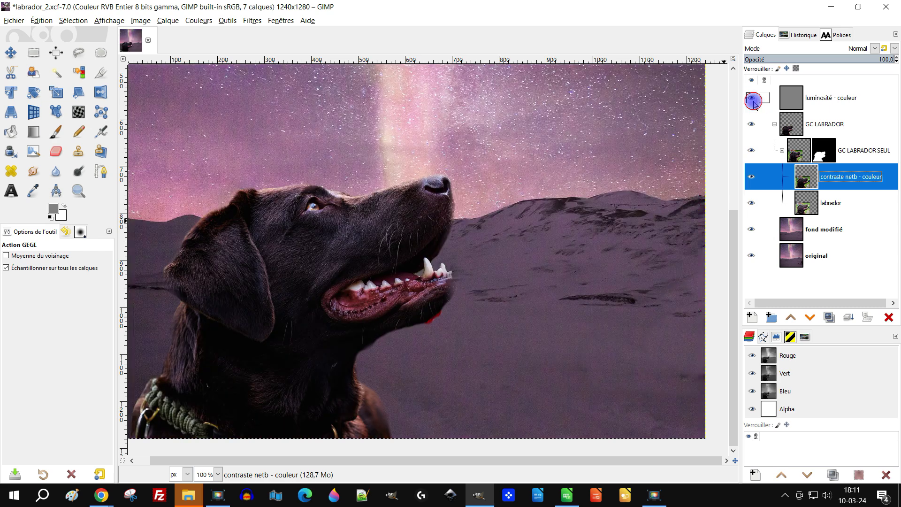
{"action": "left_click", "coordinate": [753, 100]}
{"action": "scroll", "coordinate": [395, 265], "scroll_direction": "up", "scroll_amount": 1}
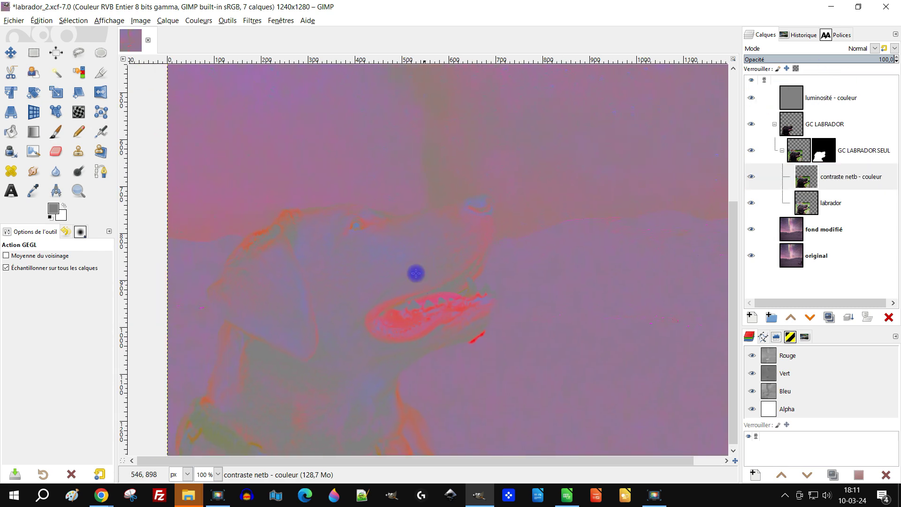
{"action": "left_click_drag", "start_coordinate": [401, 251], "coordinate": [420, 256]}
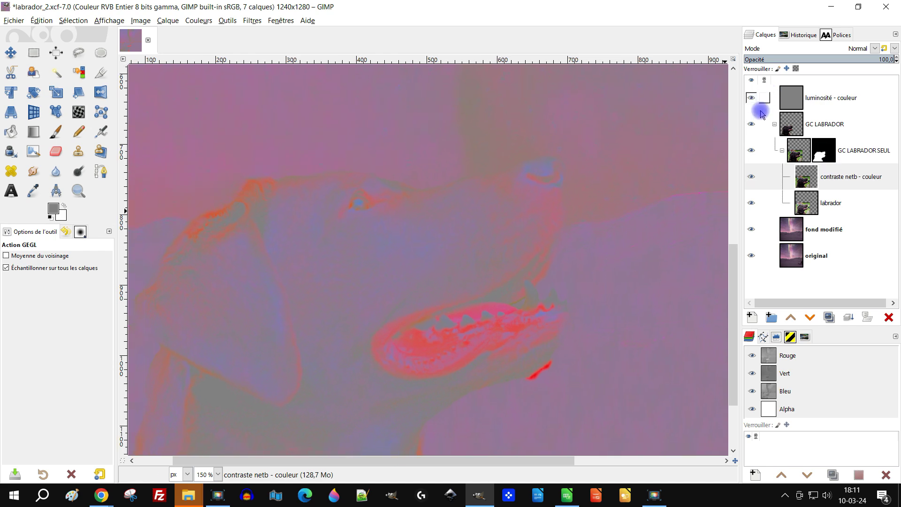
Start a Hue-Saturation adjustment on the contraste netb - couleur layer and move its dialog clear of the dog's head.
{"action": "left_click", "coordinate": [807, 178]}
{"action": "left_click", "coordinate": [201, 20]}
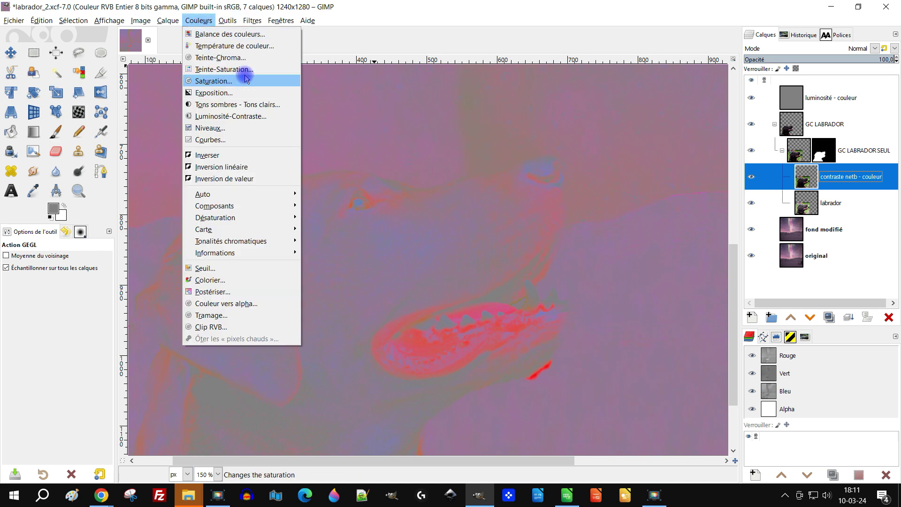
{"action": "left_click", "coordinate": [248, 68]}
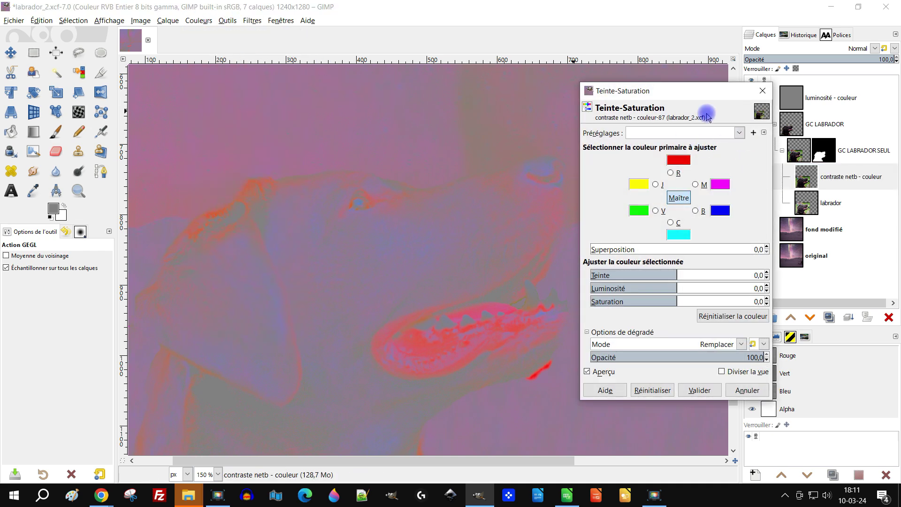
{"action": "left_click_drag", "start_coordinate": [701, 91], "coordinate": [754, 134]}
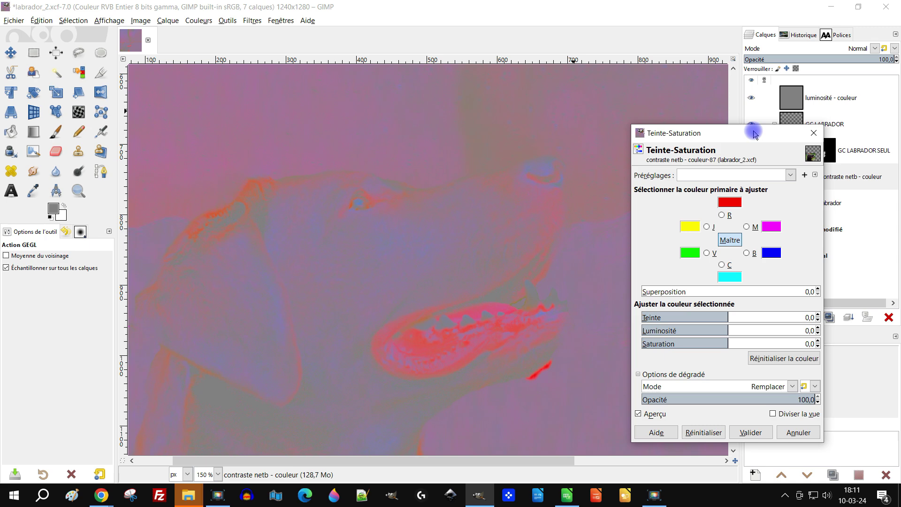
Toggle the luminosité - couleur layer's visibility to compare the dog's fur and mouth colours with the landscape in both views.
{"action": "left_click", "coordinate": [750, 99]}
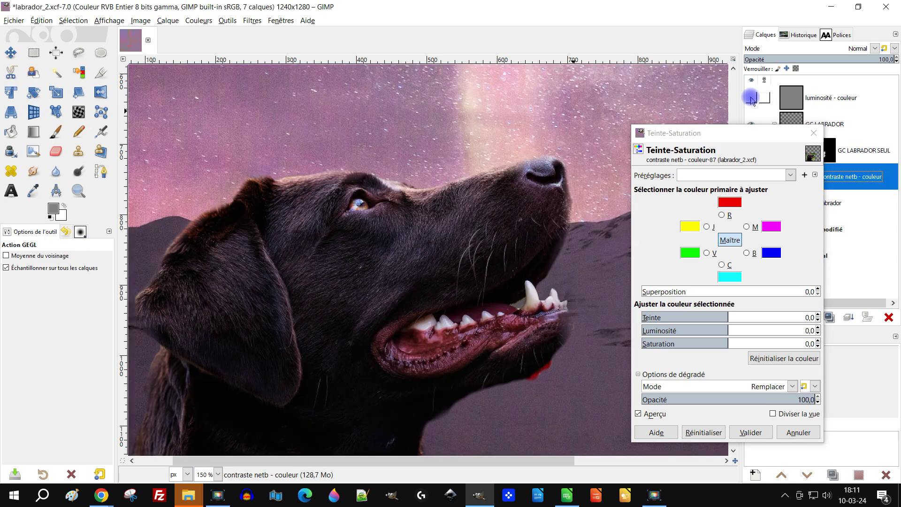
{"action": "left_click", "coordinate": [752, 99]}
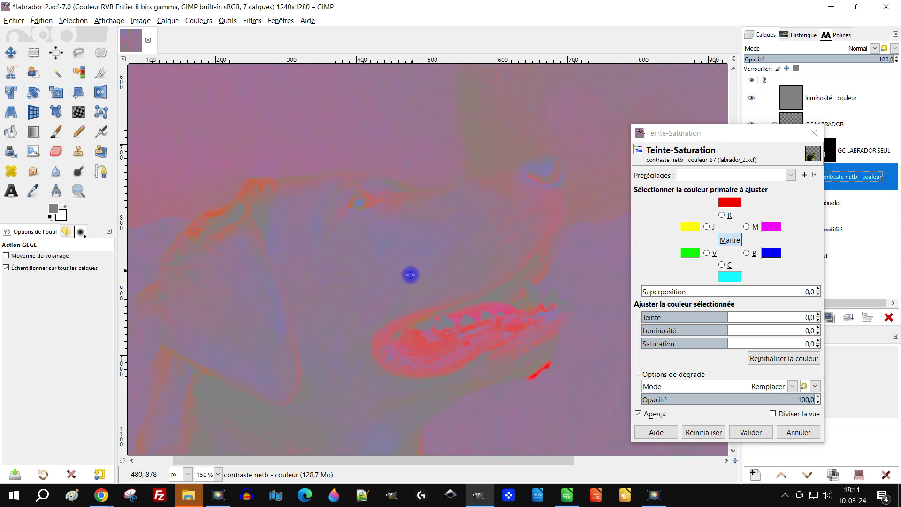
{"action": "scroll", "coordinate": [414, 286], "scroll_direction": "left", "scroll_amount": 3}
{"action": "scroll", "coordinate": [415, 286], "scroll_direction": "down", "scroll_amount": 2}
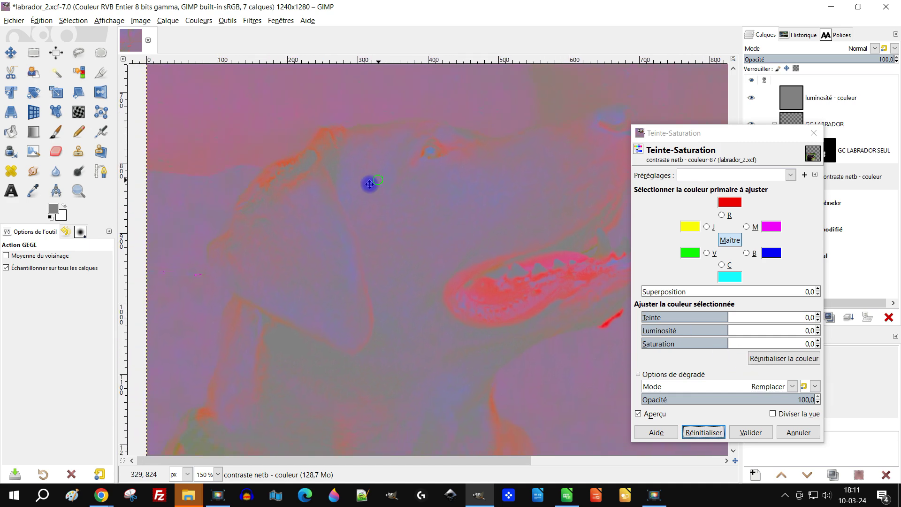
{"action": "left_click", "coordinate": [753, 99]}
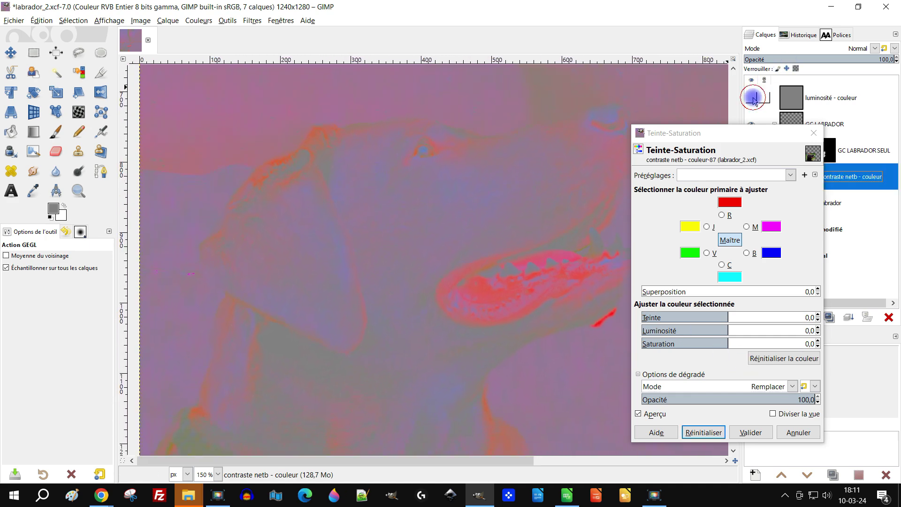
{"action": "left_click", "coordinate": [753, 98]}
{"action": "left_click", "coordinate": [754, 98]}
{"action": "left_click", "coordinate": [753, 98]}
{"action": "left_click", "coordinate": [754, 99]}
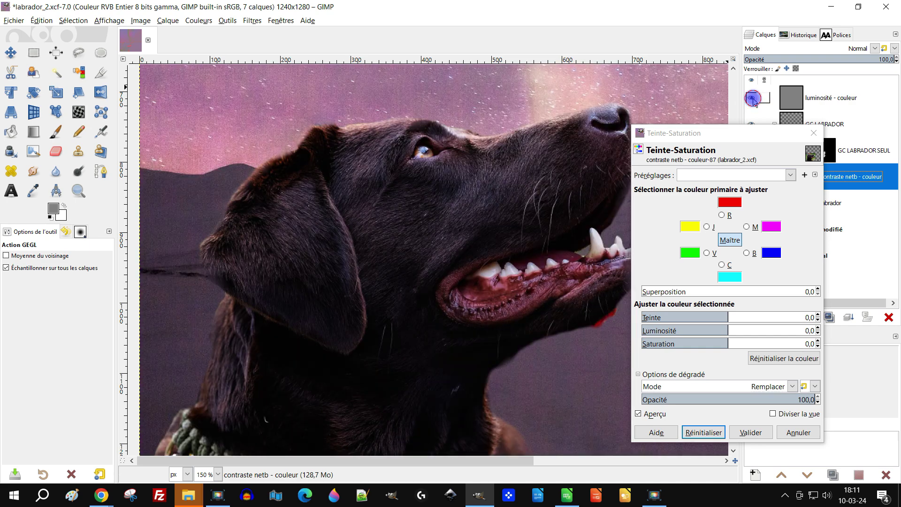
Try master hue shifts of -51,6 and -31,1 on the dog, comparing the colour check with the normal montage, and reset the adjustment.
{"action": "left_click", "coordinate": [753, 99]}
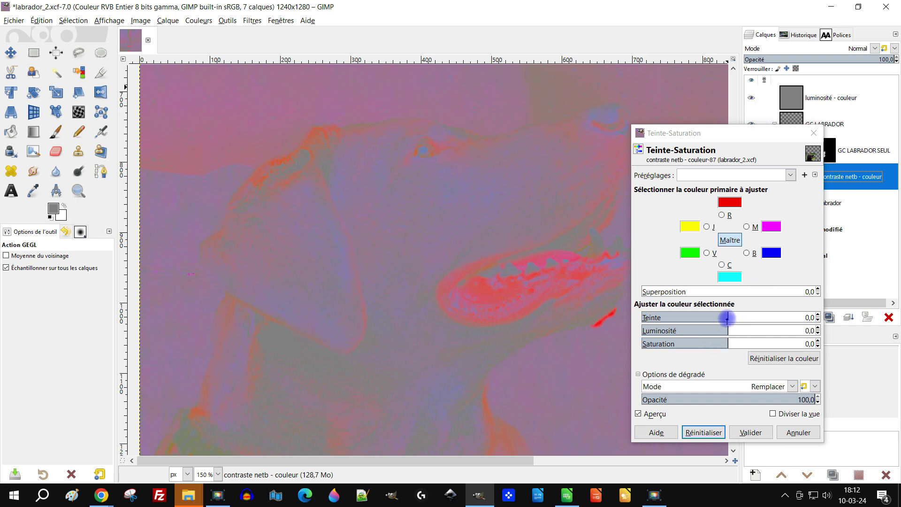
{"action": "left_click", "coordinate": [728, 316]}
{"action": "left_click_drag", "start_coordinate": [726, 317], "coordinate": [704, 318]}
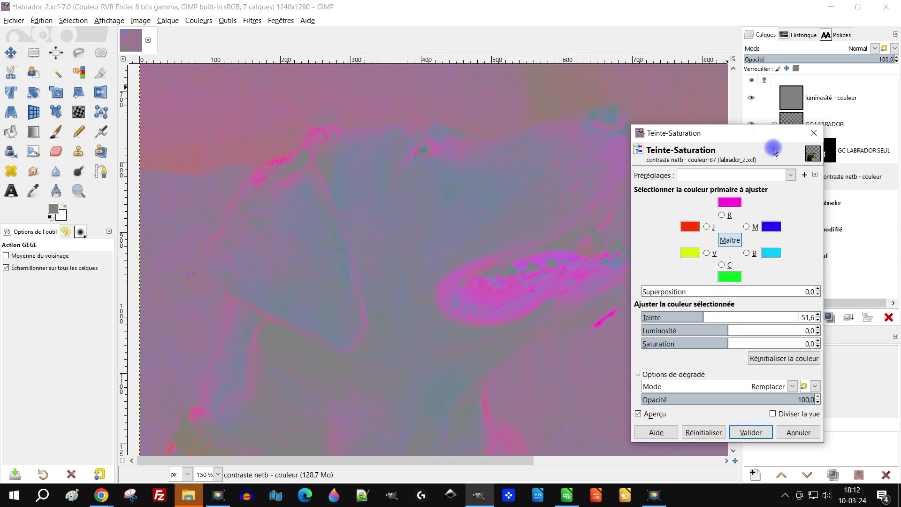
{"action": "left_click", "coordinate": [753, 99]}
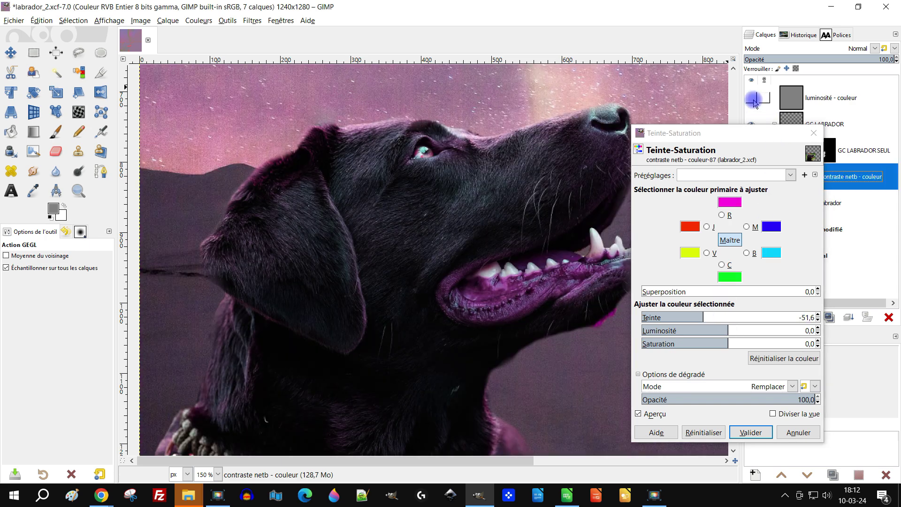
{"action": "scroll", "coordinate": [459, 297], "scroll_direction": "down", "scroll_amount": 2}
{"action": "scroll", "coordinate": [470, 303], "scroll_direction": "up", "scroll_amount": 1}
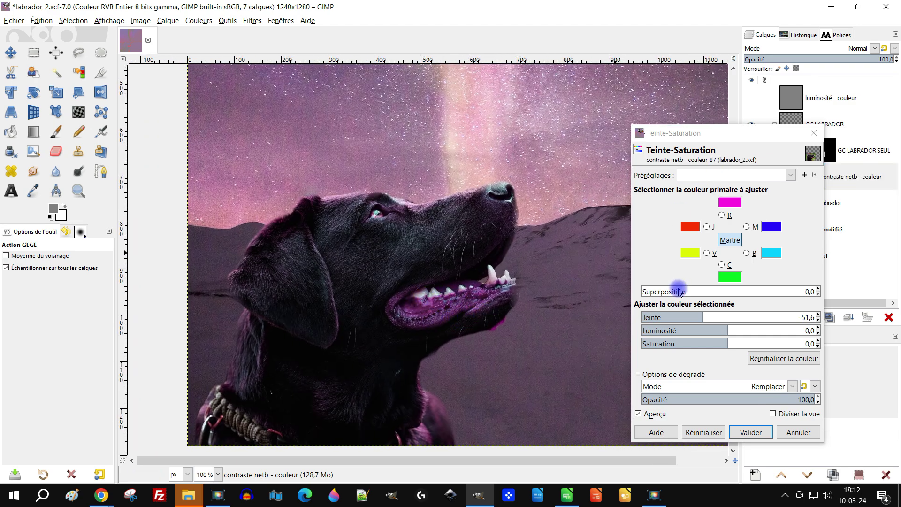
{"action": "left_click_drag", "start_coordinate": [704, 316], "coordinate": [713, 318]}
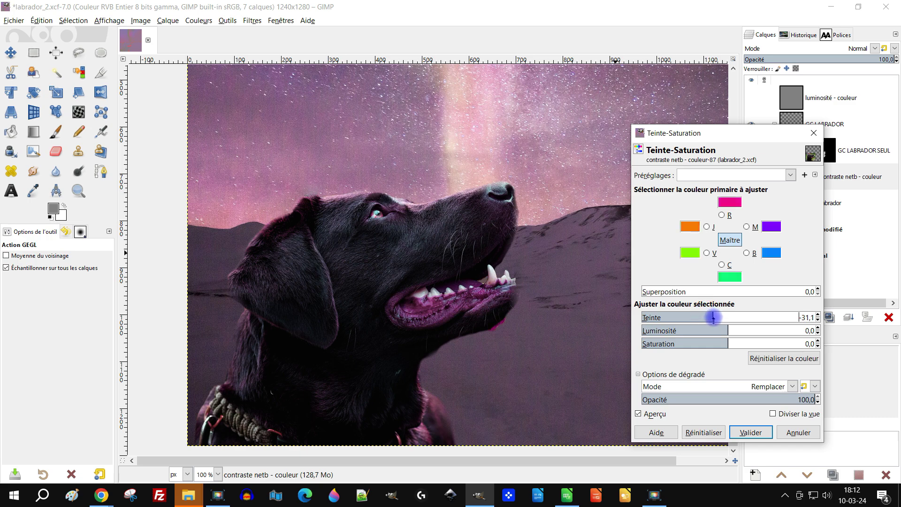
{"action": "left_click", "coordinate": [700, 431]}
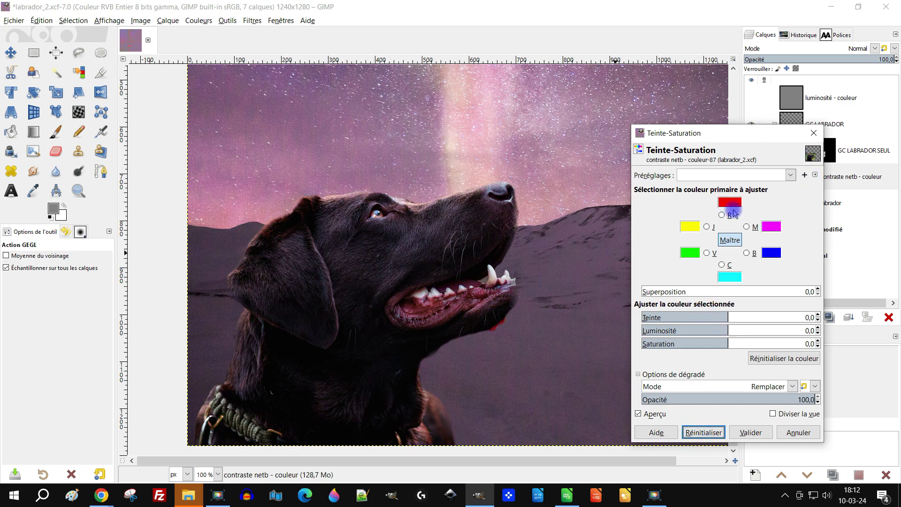
Try a master hue shift of -25,3, reset it, and compare the dog with the luminosité - couleur layer shown and hidden.
{"action": "left_click", "coordinate": [726, 316]}
{"action": "left_click_drag", "start_coordinate": [725, 316], "coordinate": [716, 317]}
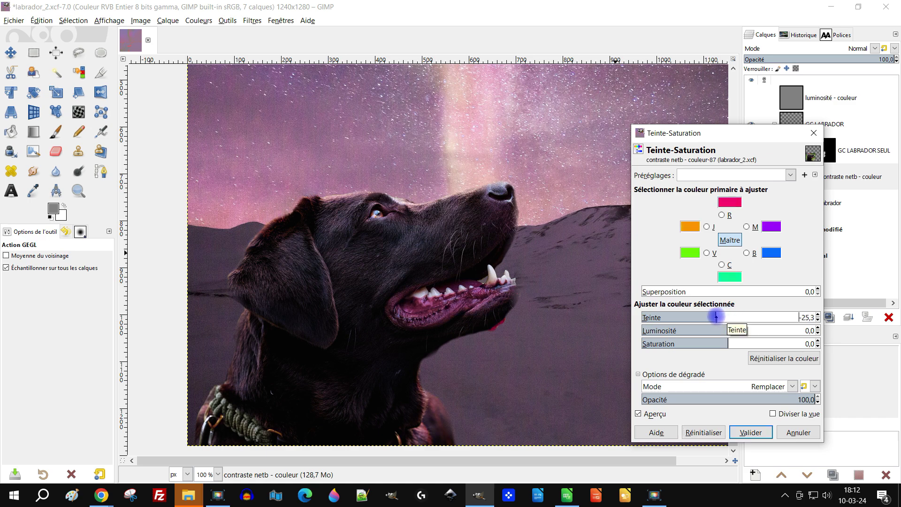
{"action": "left_click", "coordinate": [704, 432]}
{"action": "left_click", "coordinate": [751, 99]}
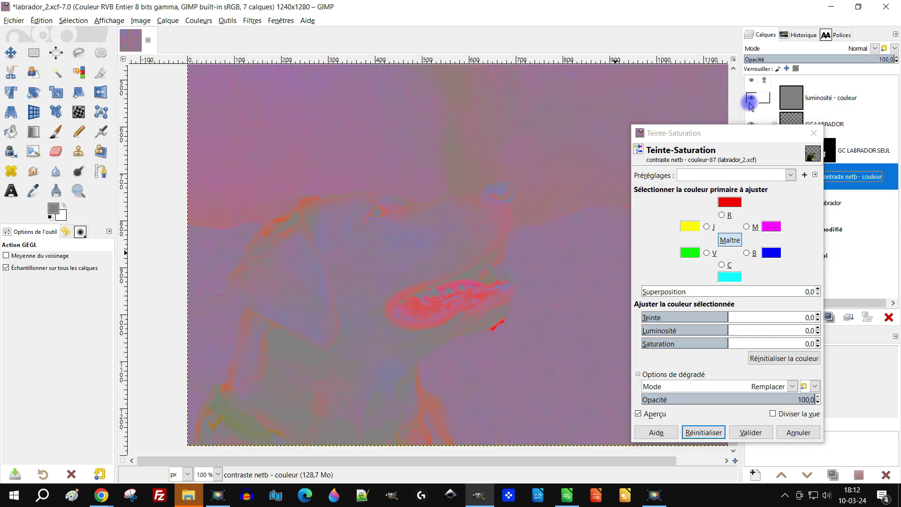
{"action": "left_click", "coordinate": [752, 99]}
{"action": "mouse_move", "coordinate": [413, 249]}
{"action": "left_mouse_down"}
{"action": "mouse_move", "coordinate": [454, 237]}
{"action": "mouse_move", "coordinate": [451, 249]}
{"action": "mouse_move", "coordinate": [413, 262]}
{"action": "left_mouse_up"}
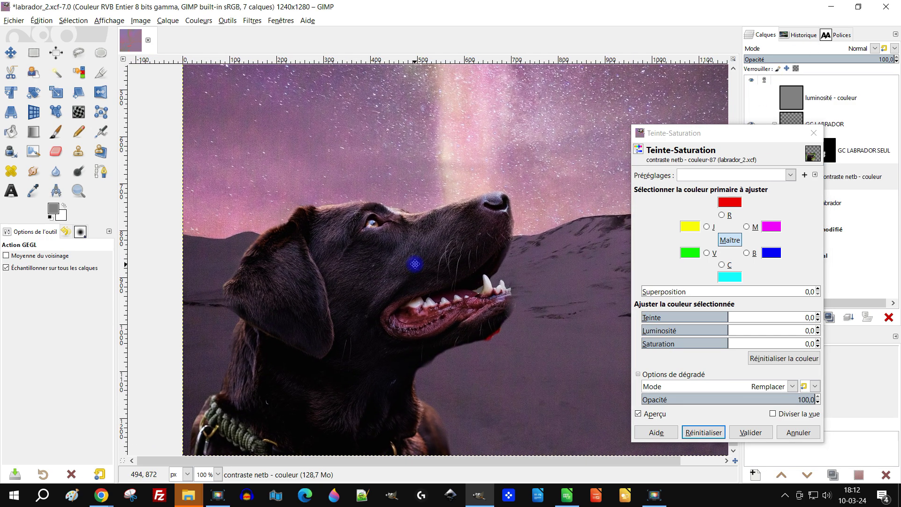
Lower the master hue of the dog to -15,0 in the Hue-Saturation adjustment.
{"action": "left_click_drag", "start_coordinate": [727, 317], "coordinate": [714, 319]}
{"action": "mouse_move", "coordinate": [727, 322]}
{"action": "left_mouse_down"}
{"action": "mouse_move", "coordinate": [739, 318]}
{"action": "mouse_move", "coordinate": [712, 323]}
{"action": "mouse_move", "coordinate": [720, 325]}
{"action": "left_mouse_up"}
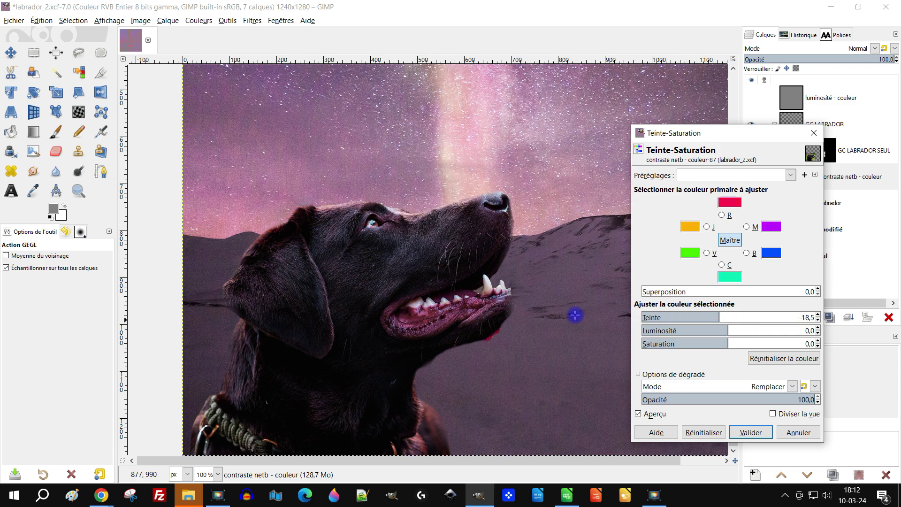
{"action": "left_click", "coordinate": [764, 358]}
{"action": "left_click", "coordinate": [727, 318]}
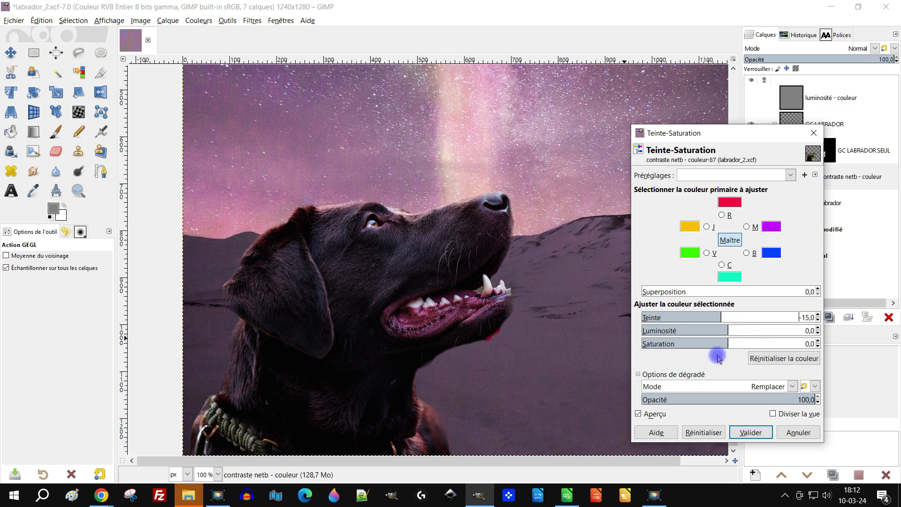
Toggle the Hue-Saturation preview repeatedly to compare the dog's fur and mouth before and after the hue shift.
{"action": "left_click", "coordinate": [650, 415]}
{"action": "left_click", "coordinate": [650, 415]}
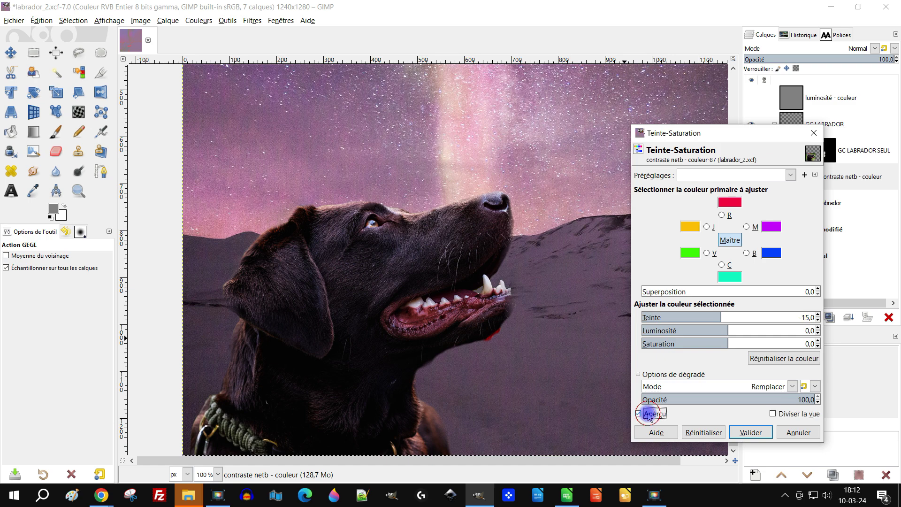
{"action": "left_click", "coordinate": [650, 415]}
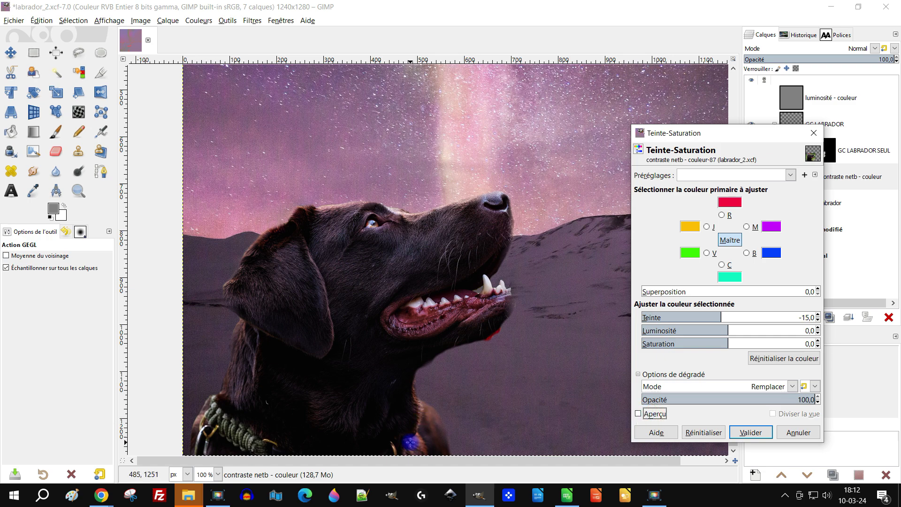
{"action": "left_click", "coordinate": [651, 414]}
{"action": "left_click", "coordinate": [650, 415]}
{"action": "left_click", "coordinate": [651, 414]}
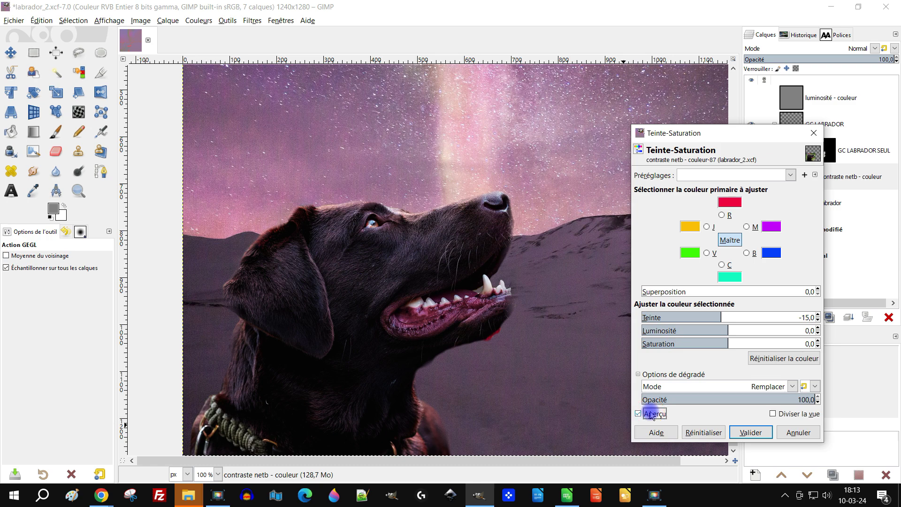
{"action": "left_click", "coordinate": [653, 415]}
{"action": "left_click", "coordinate": [653, 415]}
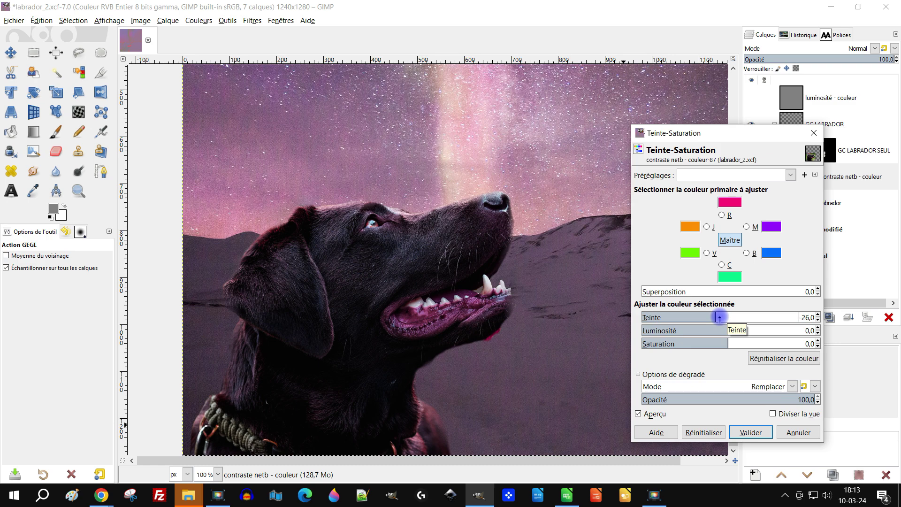
Set the master hue to -13,0 and compare the dog with the preview off and on.
{"action": "scroll", "coordinate": [722, 318], "scroll_direction": "up", "scroll_amount": 1}
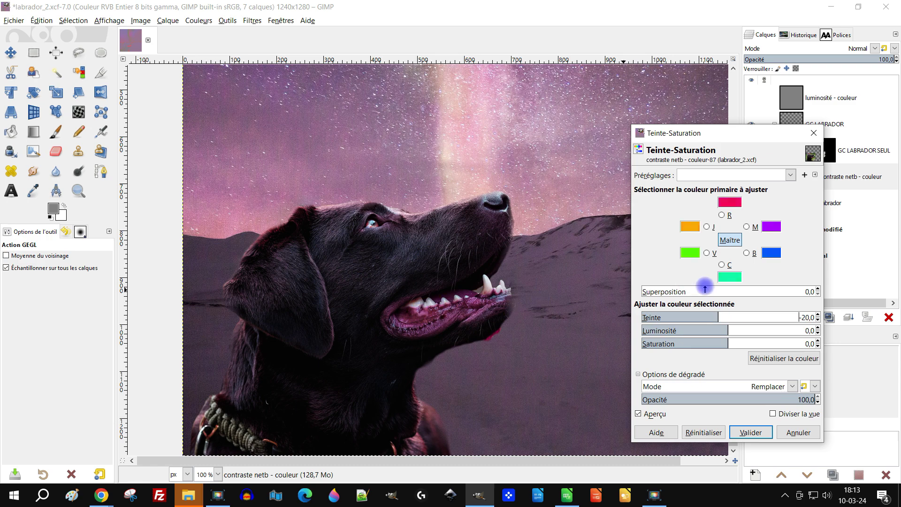
{"action": "left_click_drag", "start_coordinate": [719, 316], "coordinate": [723, 317]}
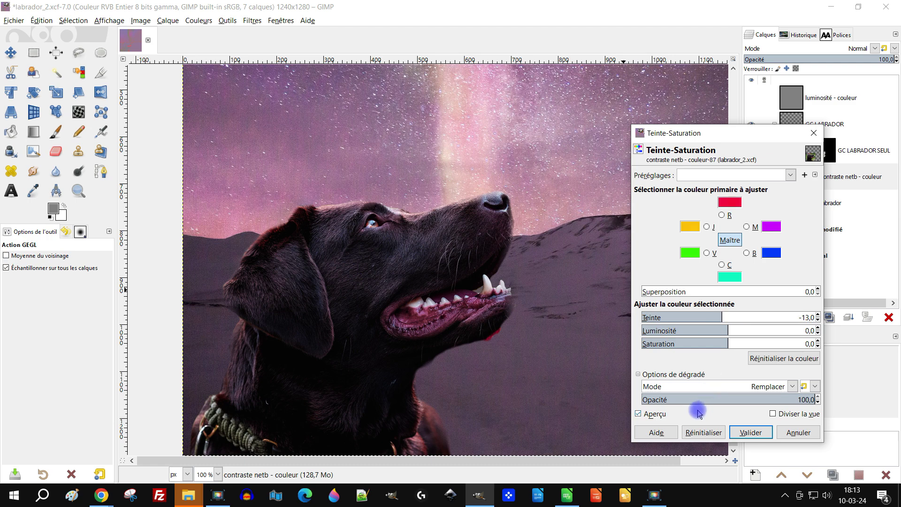
{"action": "left_click", "coordinate": [657, 414]}
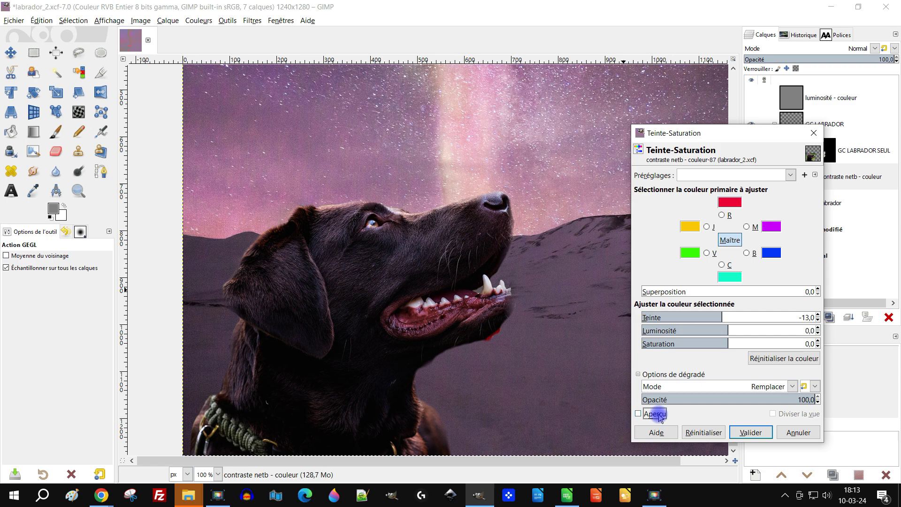
{"action": "left_click", "coordinate": [659, 415]}
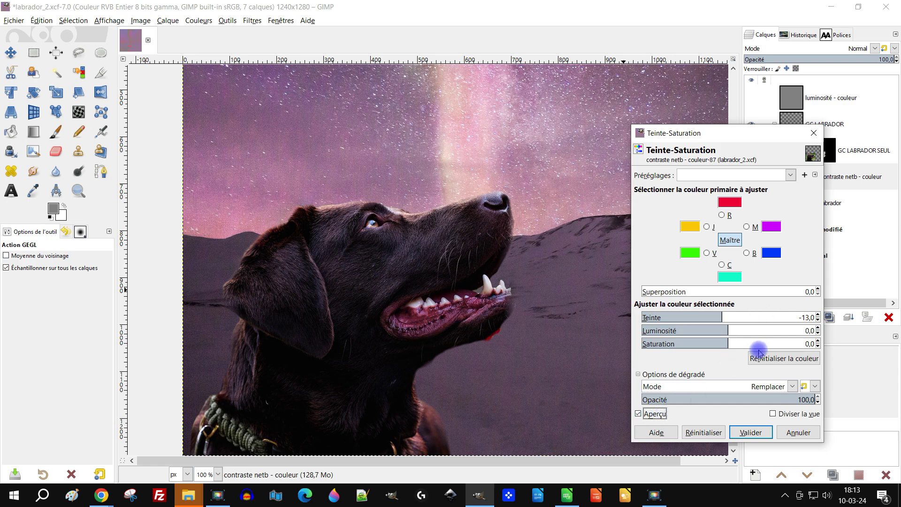
Set the dog's saturation to 19,5 and the adjustment's opacity to 76,8.
{"action": "left_click", "coordinate": [738, 344]}
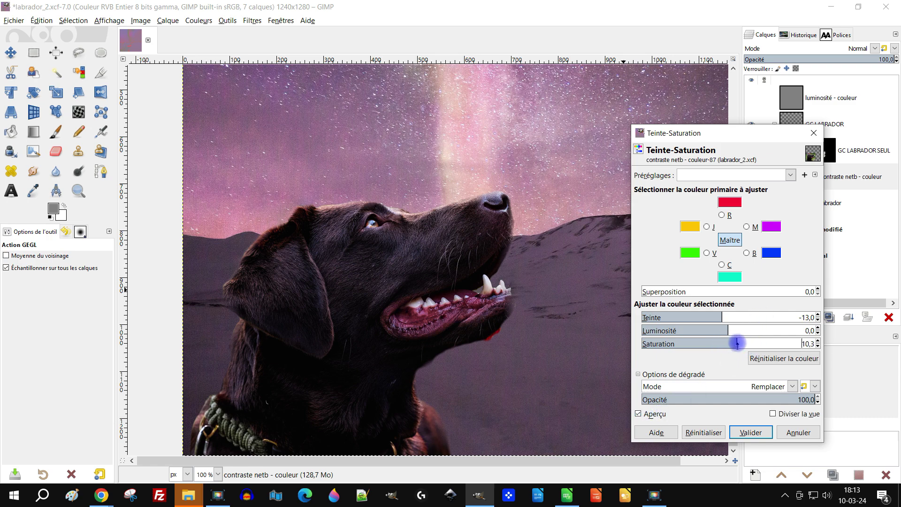
{"action": "left_click_drag", "start_coordinate": [737, 344], "coordinate": [749, 343]}
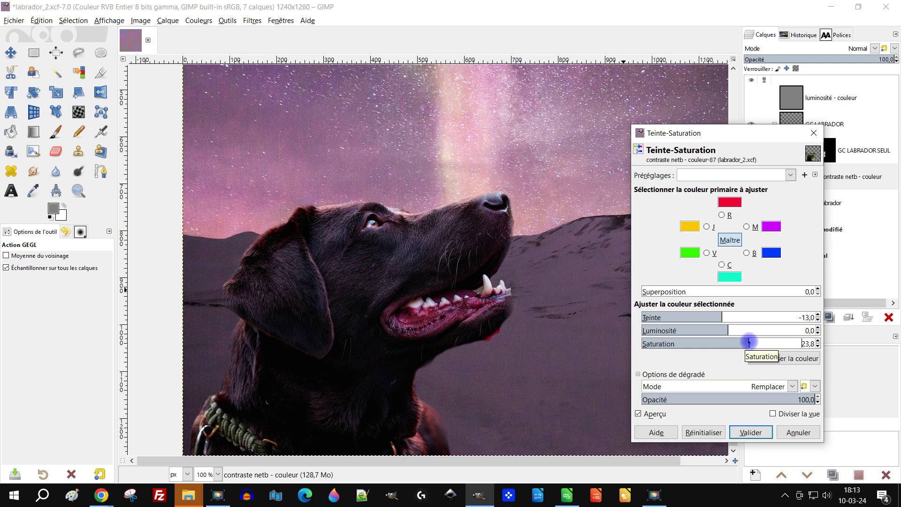
{"action": "left_click_drag", "start_coordinate": [749, 343], "coordinate": [745, 344]}
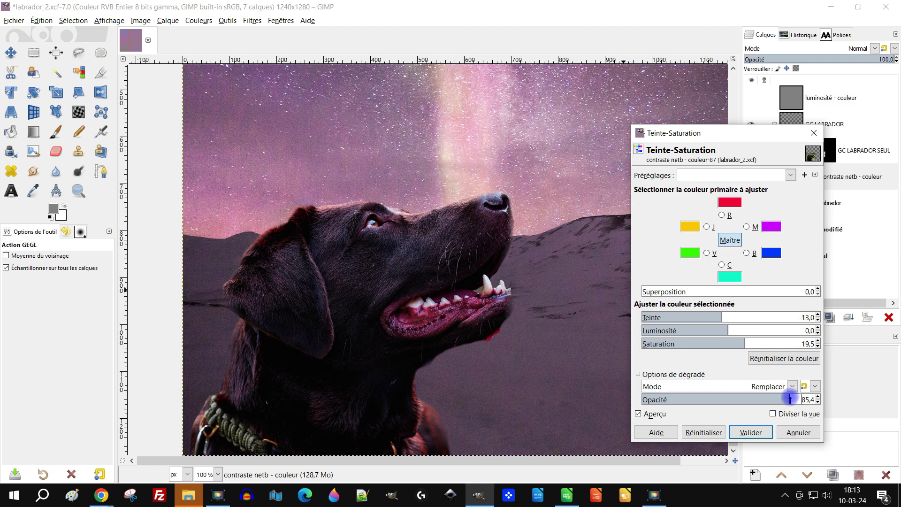
{"action": "left_click_drag", "start_coordinate": [790, 398], "coordinate": [775, 399]}
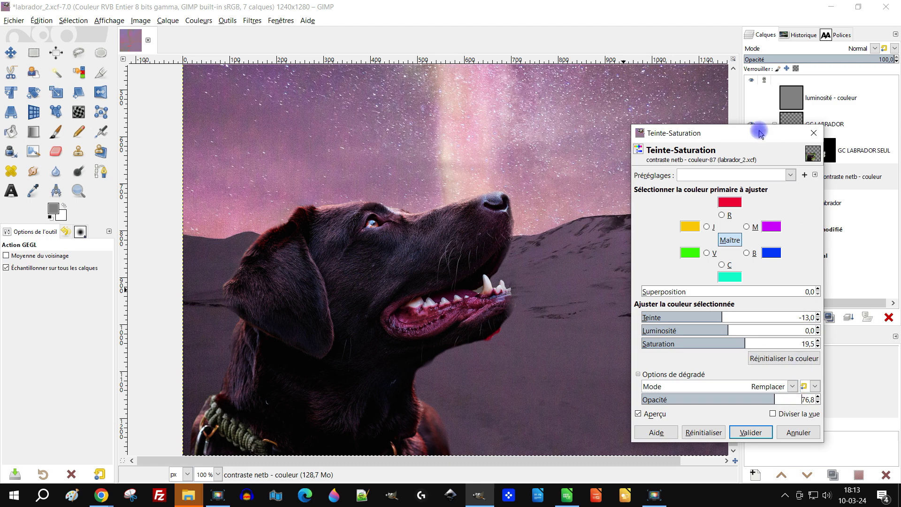
Check the dog with the luminosité - couleur layer shown and hidden, and apply the Hue-Saturation adjustment to the contraste netb - couleur layer.
{"action": "left_click", "coordinate": [750, 98]}
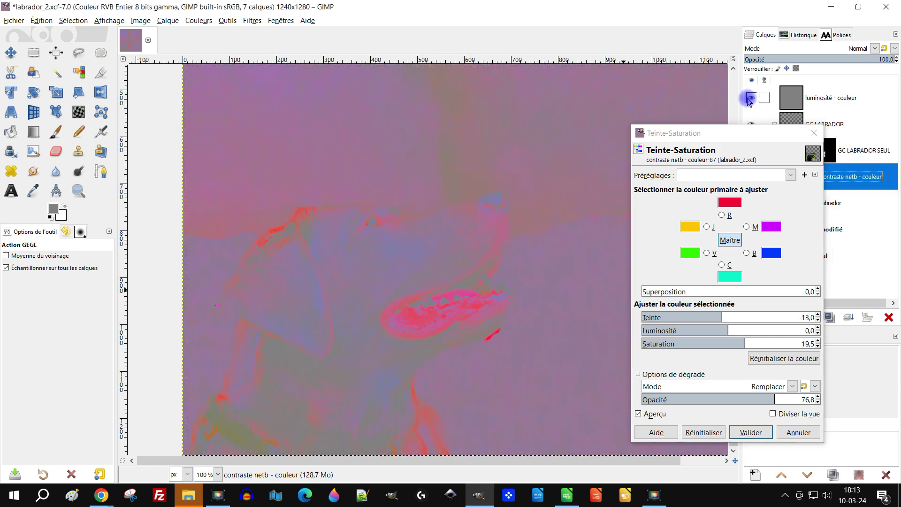
{"action": "left_click", "coordinate": [749, 433]}
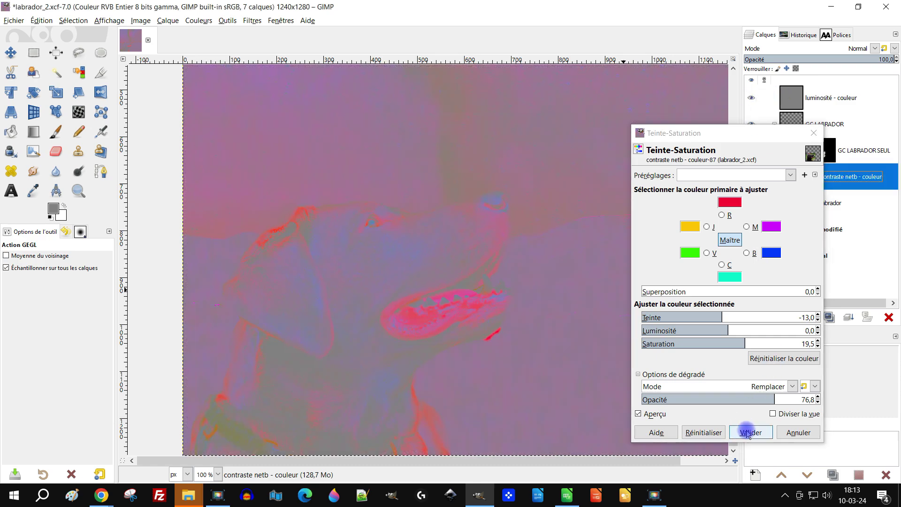
{"action": "left_click", "coordinate": [751, 97]}
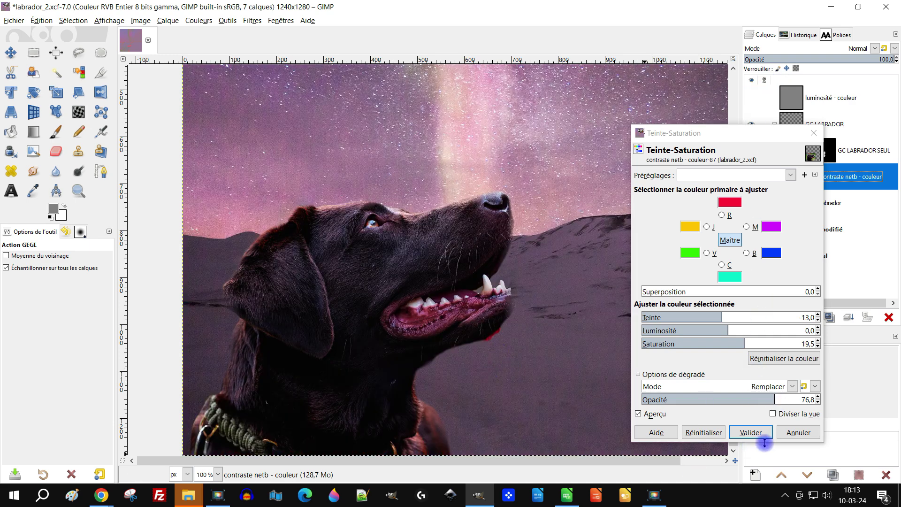
{"action": "left_click", "coordinate": [751, 432]}
Review the whole montage and save it to labrador_2.xcf.
{"action": "scroll", "coordinate": [537, 305], "scroll_direction": "down", "scroll_amount": 3}
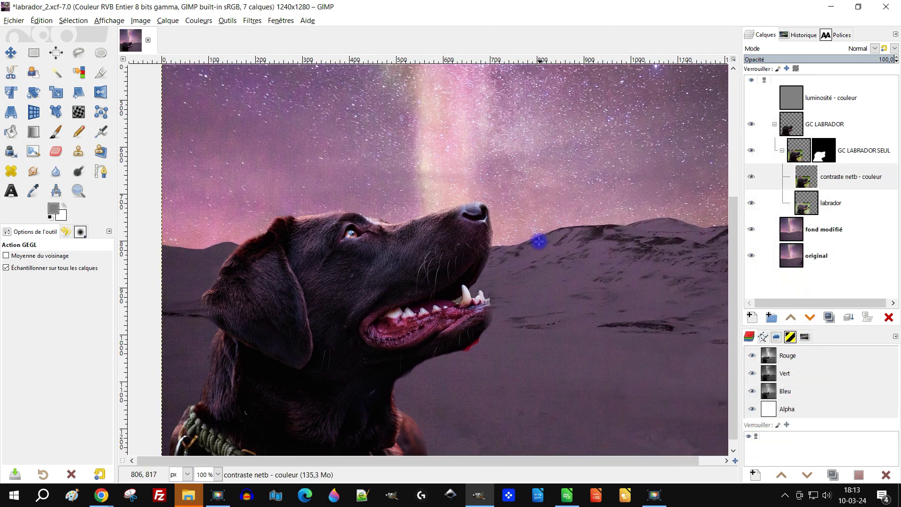
{"action": "scroll", "coordinate": [489, 262], "scroll_direction": "up", "scroll_amount": 2}
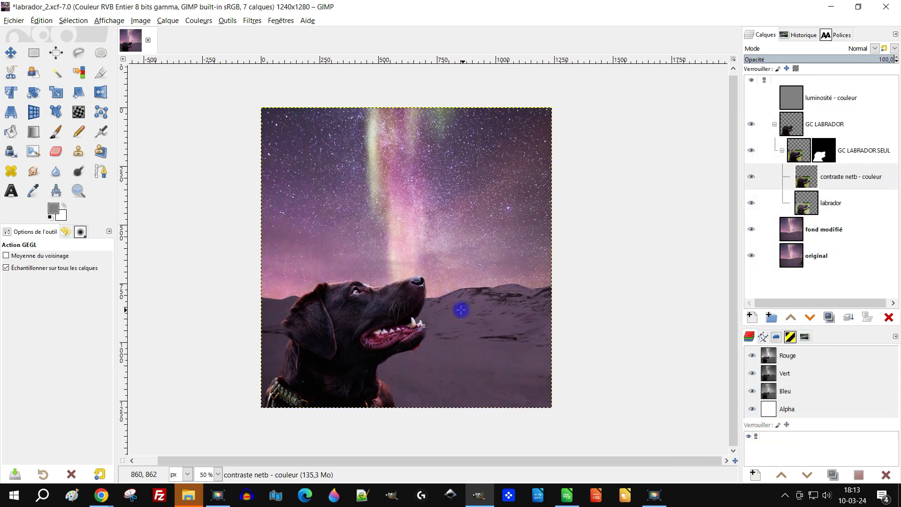
{"action": "scroll", "coordinate": [494, 306], "scroll_direction": "up", "scroll_amount": 1}
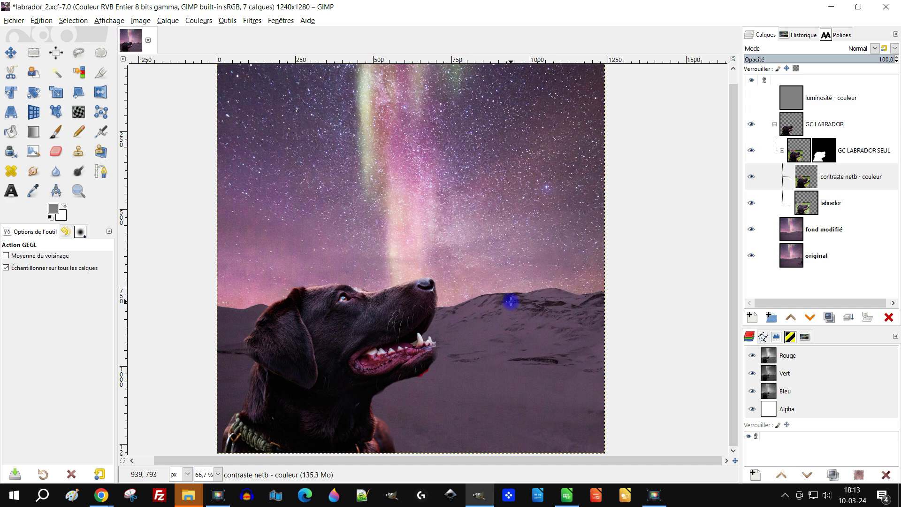
{"action": "scroll", "coordinate": [507, 262], "scroll_direction": "down", "scroll_amount": 1}
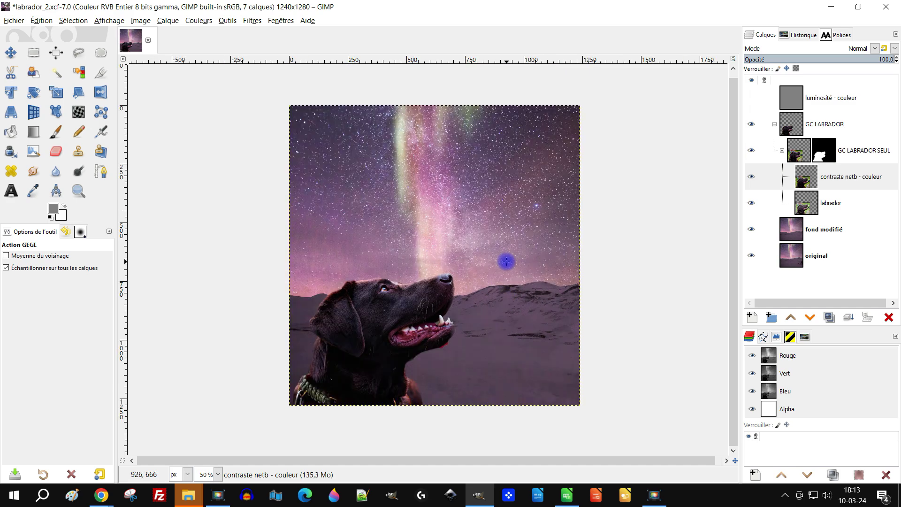
{"action": "key", "text": "ctrl+s"}
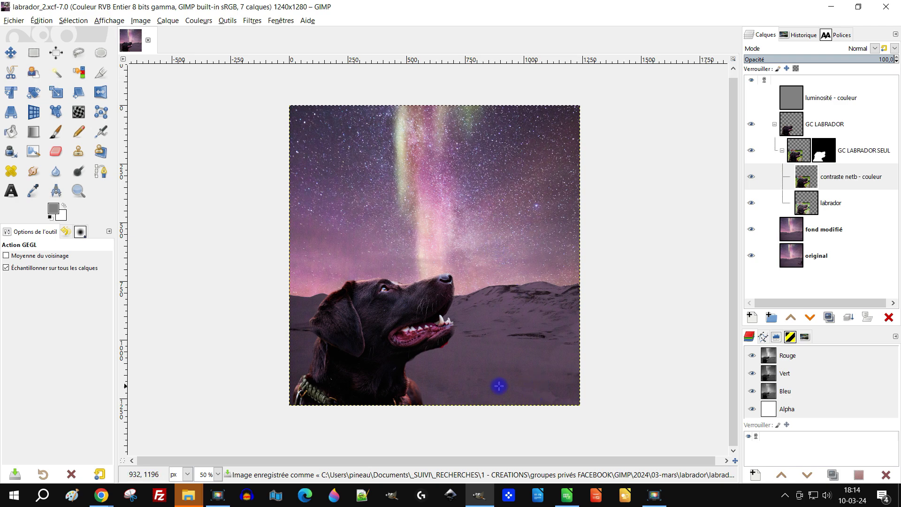
Collapse the GC LABRADOR SEUL layer group, frame the whole image with the Zoom tool, and save the file again.
{"action": "left_click_drag", "start_coordinate": [515, 376], "coordinate": [475, 400]}
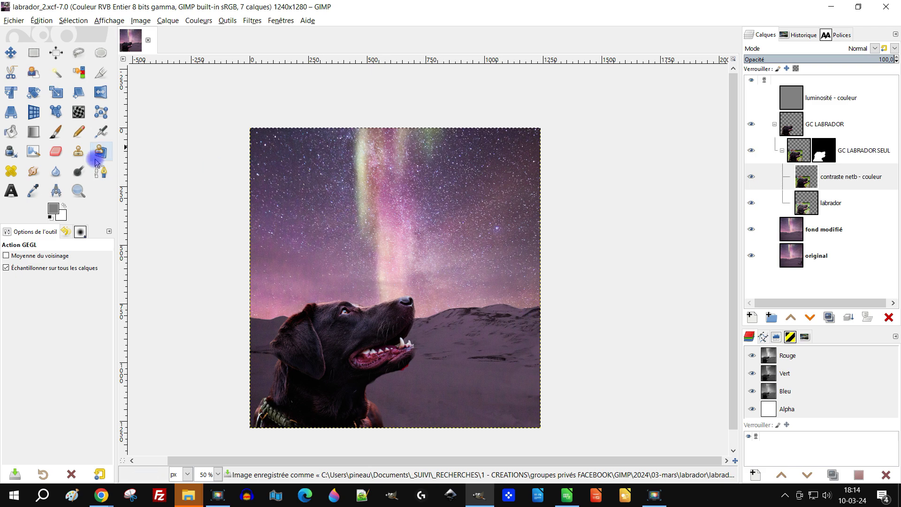
{"action": "left_click", "coordinate": [73, 194]}
{"action": "left_click_drag", "start_coordinate": [237, 116], "coordinate": [556, 439]}
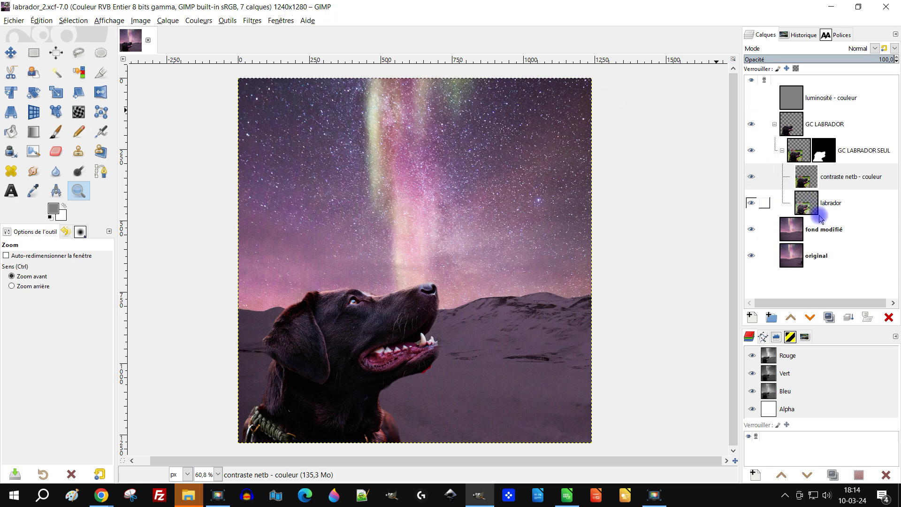
{"action": "left_click", "coordinate": [783, 150]}
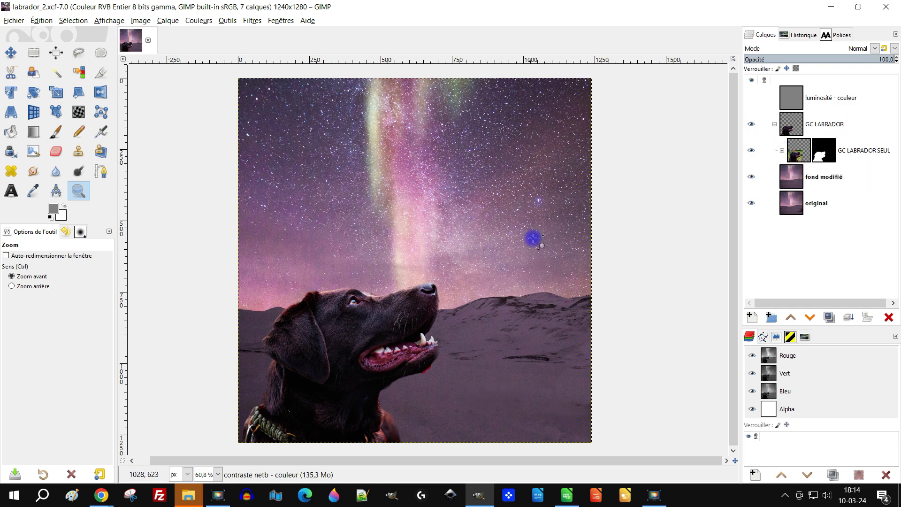
{"action": "left_click_drag", "start_coordinate": [428, 262], "coordinate": [430, 260]}
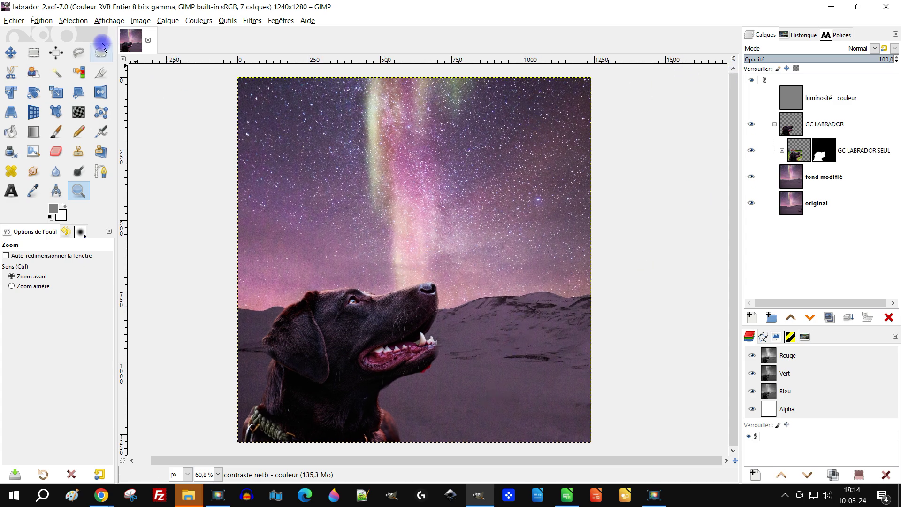
{"action": "left_click", "coordinate": [22, 21]}
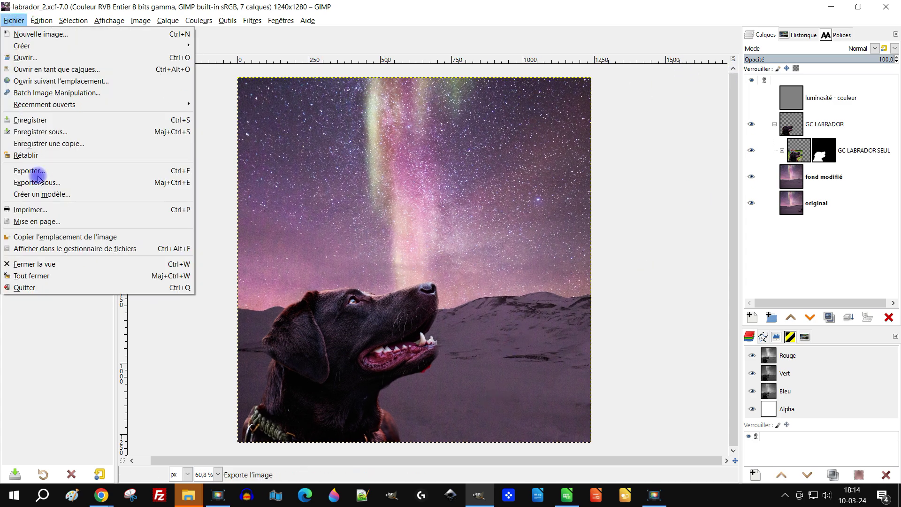
{"action": "left_click", "coordinate": [61, 119]}
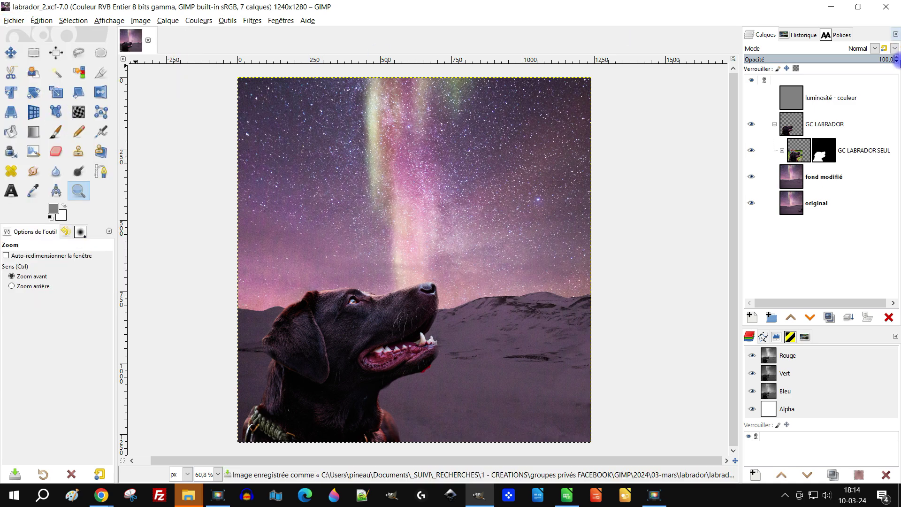